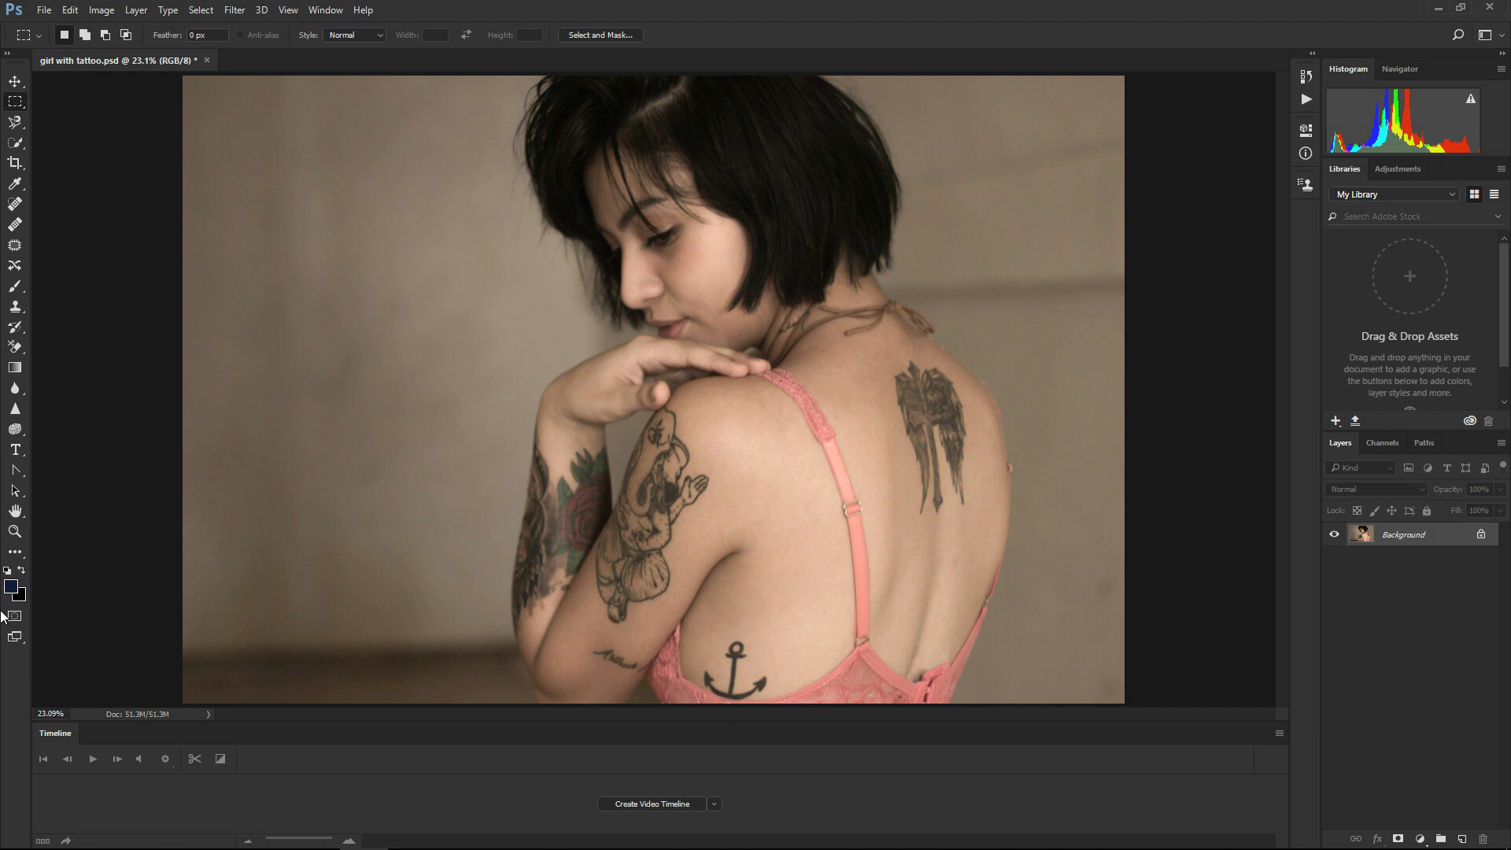
# Remove the anchor tattoo on the side of the torso using the Patch tool in Normal mode, sampling clean skin above it.
pyautogui.click(15, 532)
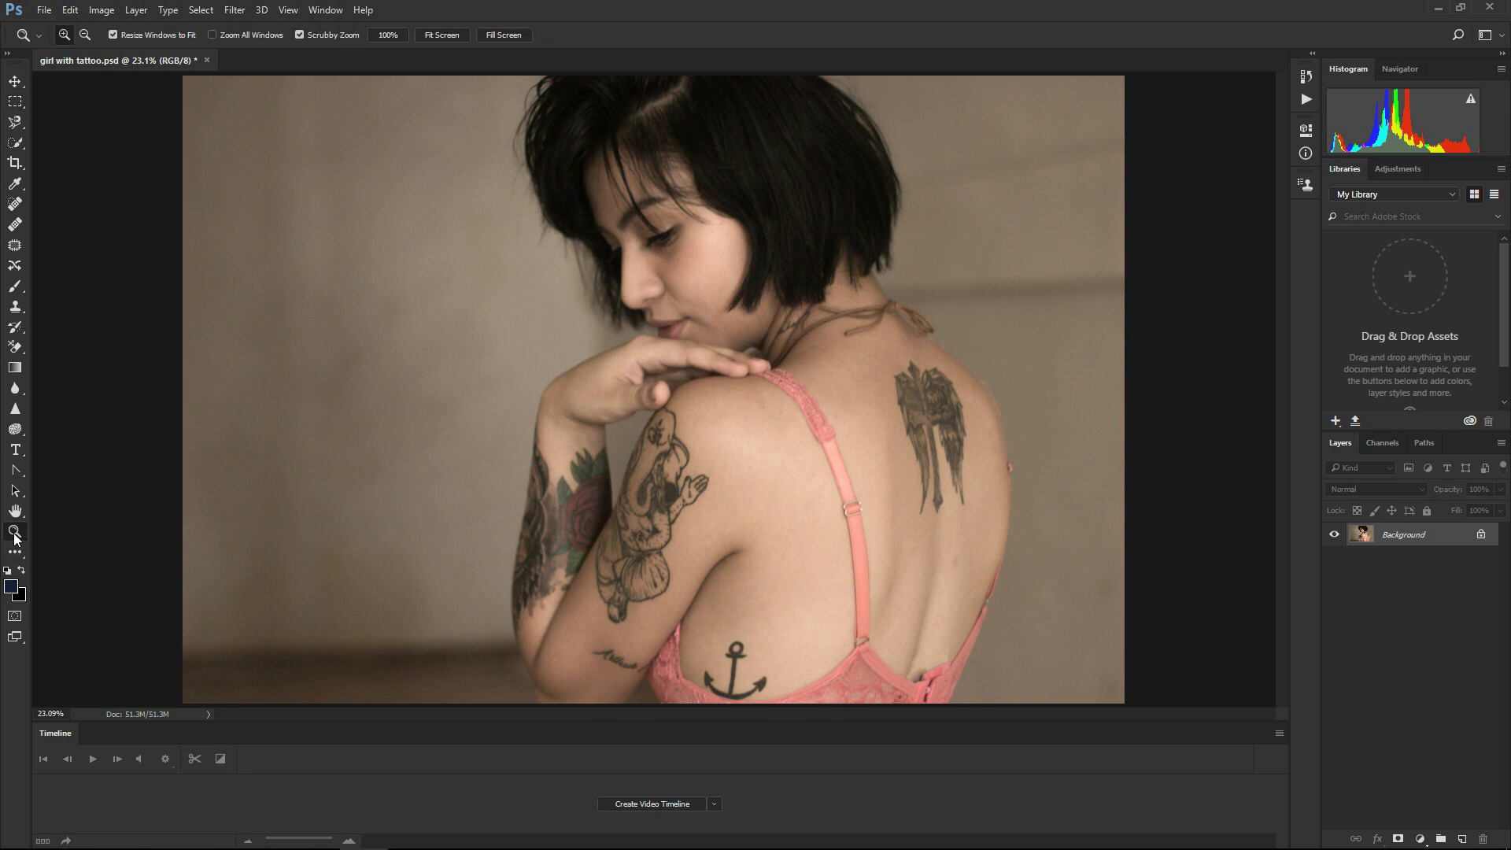
pyautogui.click(733, 684)
pyautogui.click(662, 391)
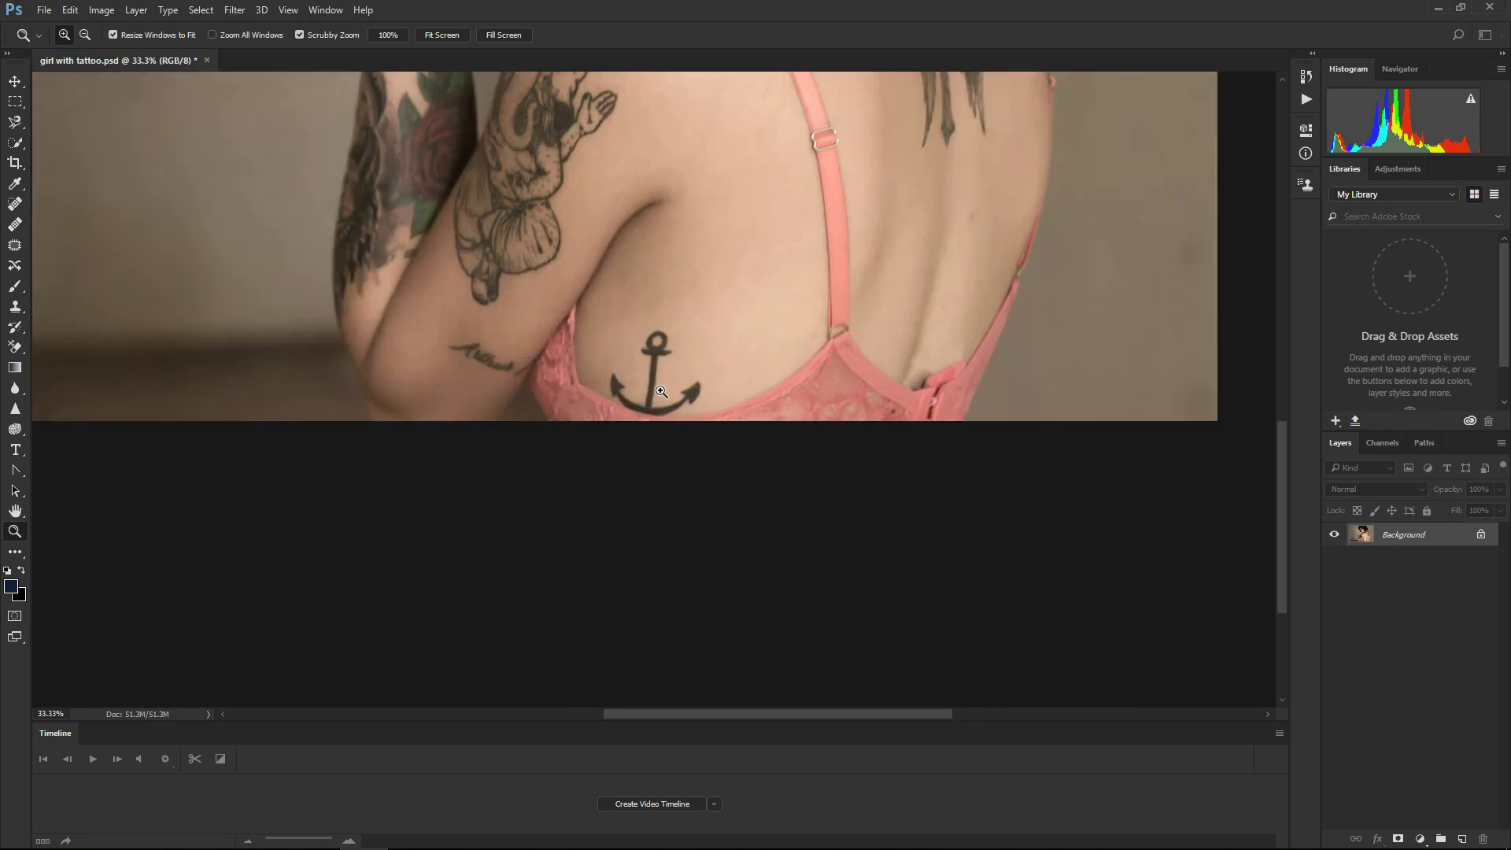
pyautogui.click(650, 399)
pyautogui.click(650, 400)
pyautogui.click(15, 245)
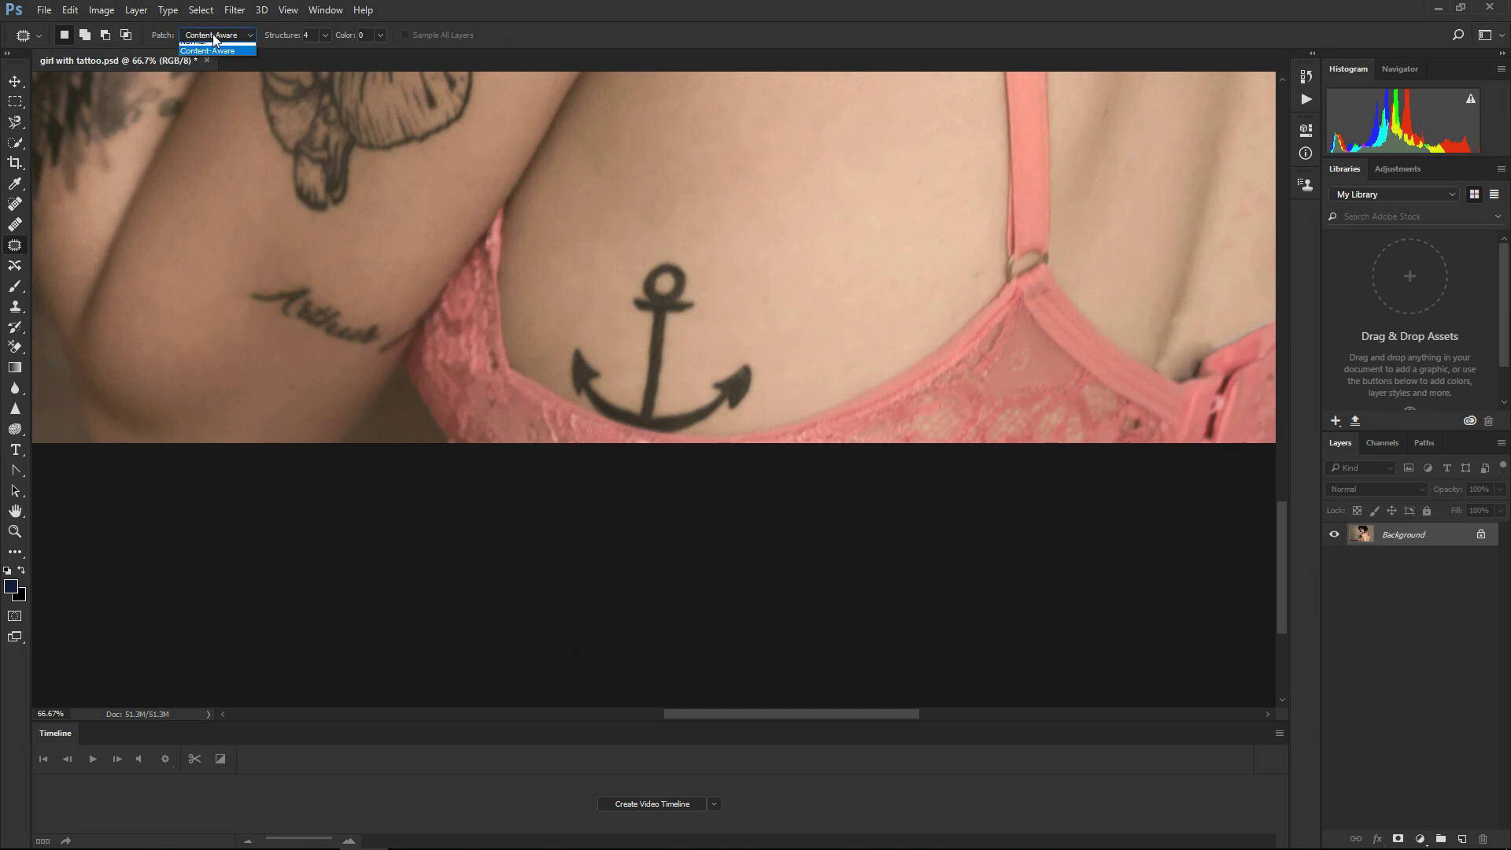
pyautogui.click(203, 48)
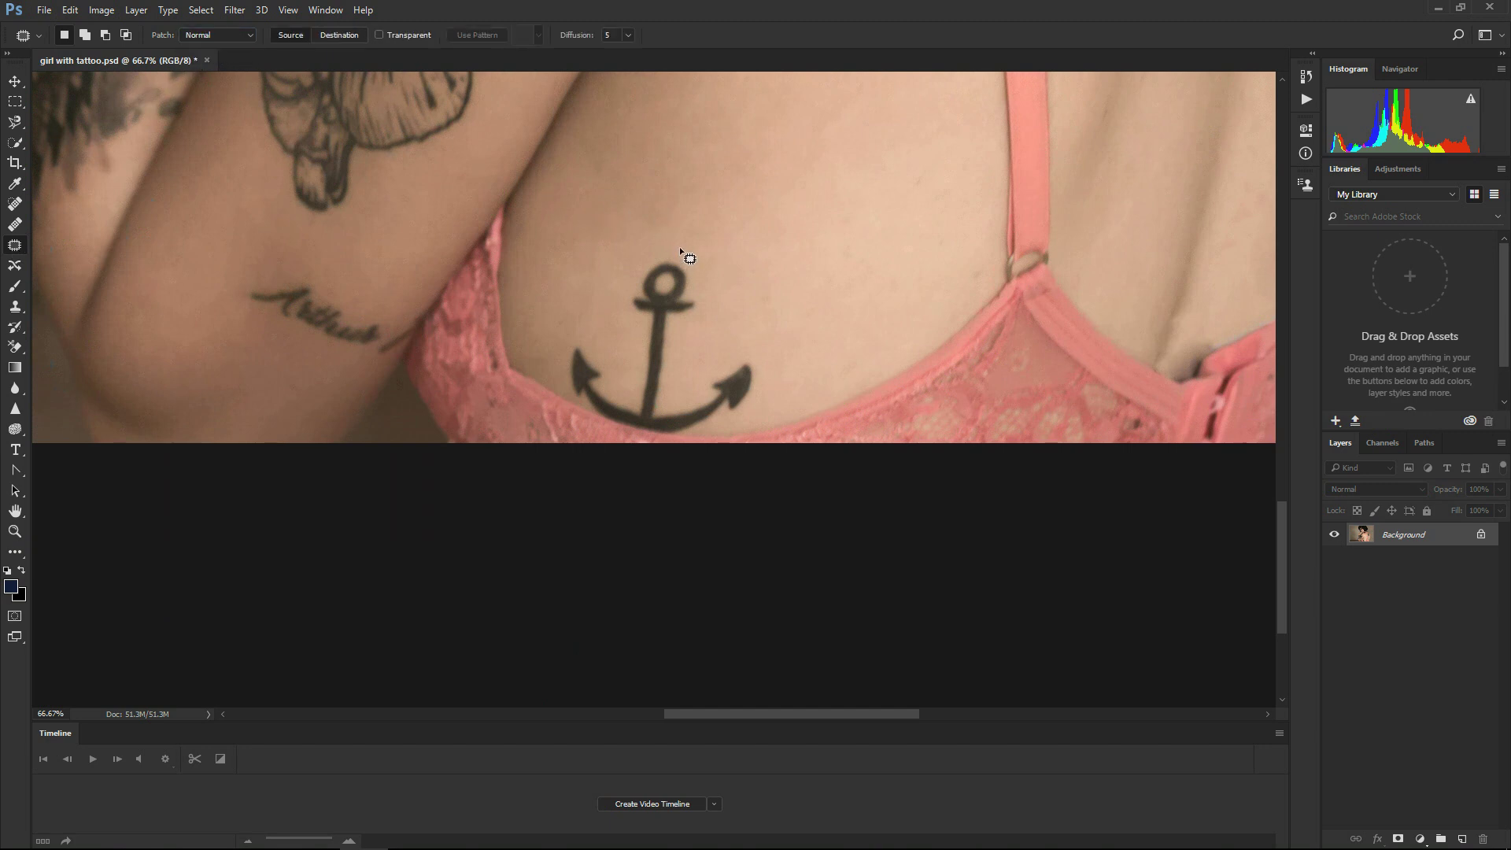
pyautogui.moveTo(679, 248)
pyautogui.mouseDown()
pyautogui.moveTo(625, 264)
pyautogui.moveTo(622, 309)
pyautogui.mouseUp()
pyautogui.moveTo(672, 244); pyautogui.dragTo(858, 150)
pyautogui.hotkey('ctrl', 'd')
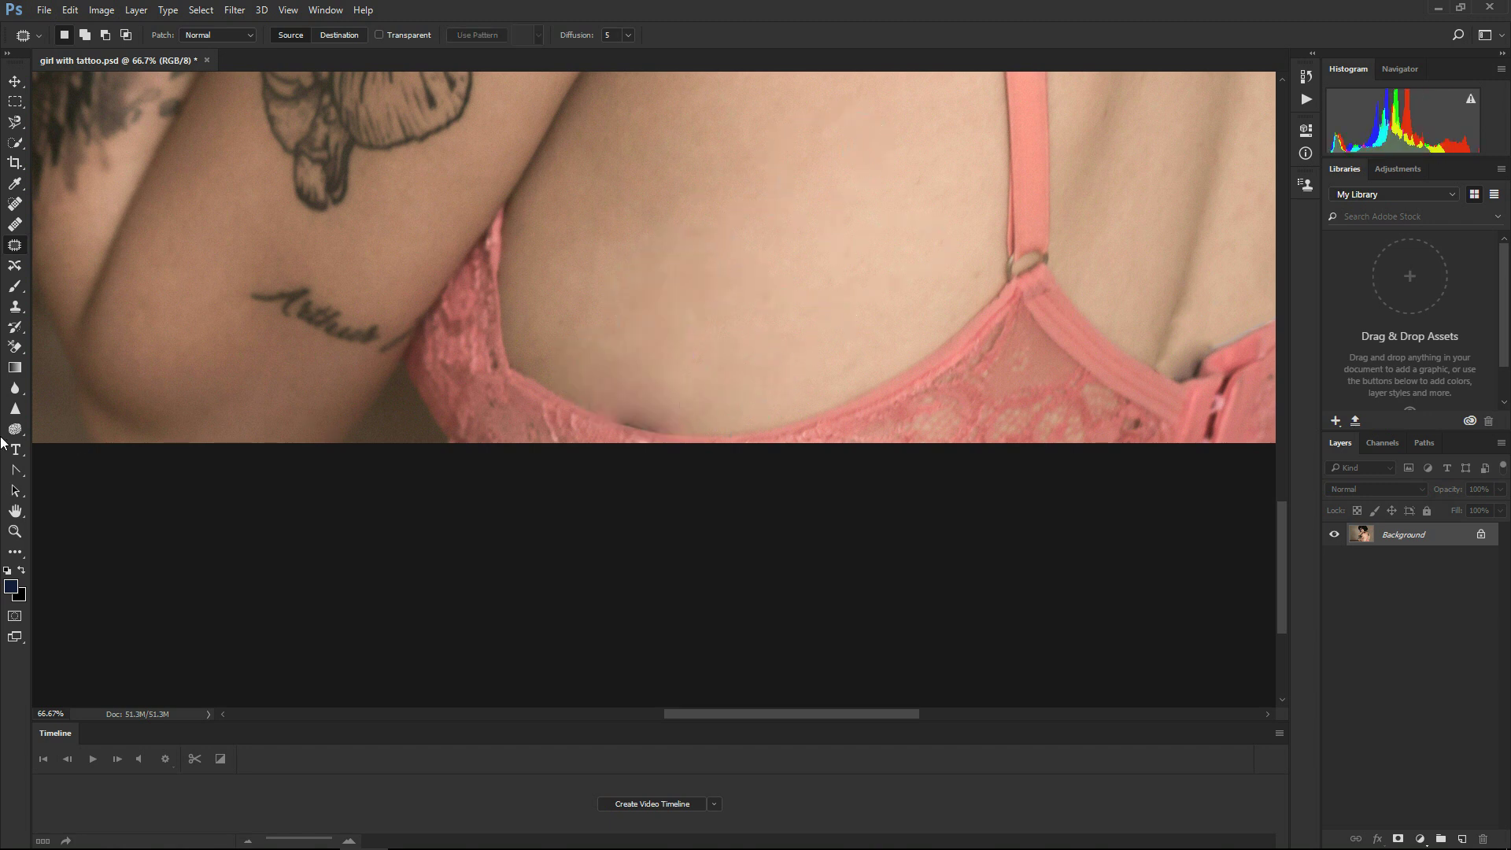
# Patch the dark anchor remnant along the lace edge with clean skin and lace from beside it.
pyautogui.click(22, 540)
pyautogui.moveTo(630, 441); pyautogui.dragTo(646, 437)
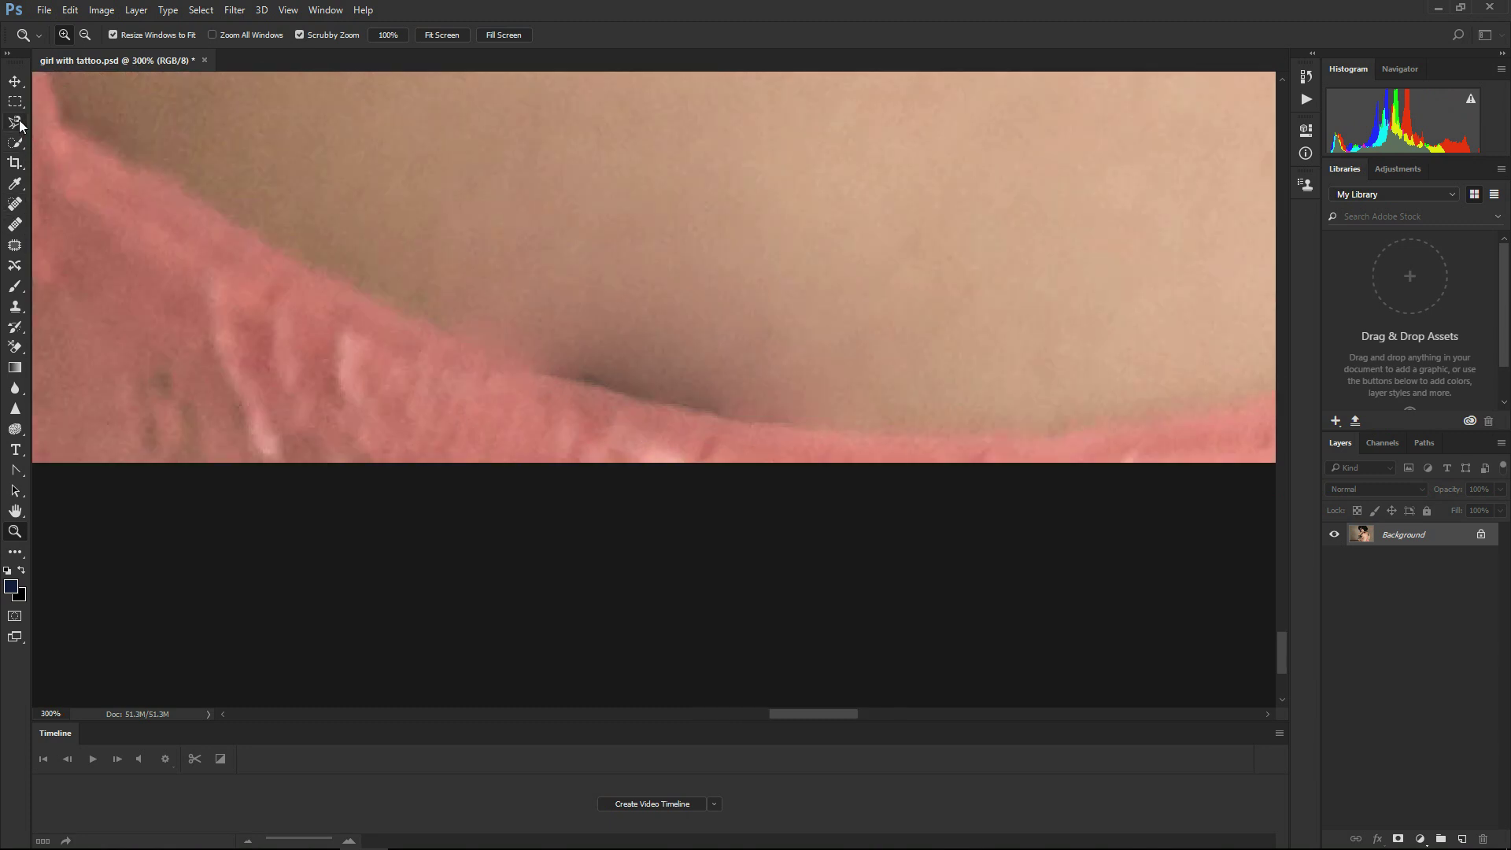
pyautogui.click(21, 248)
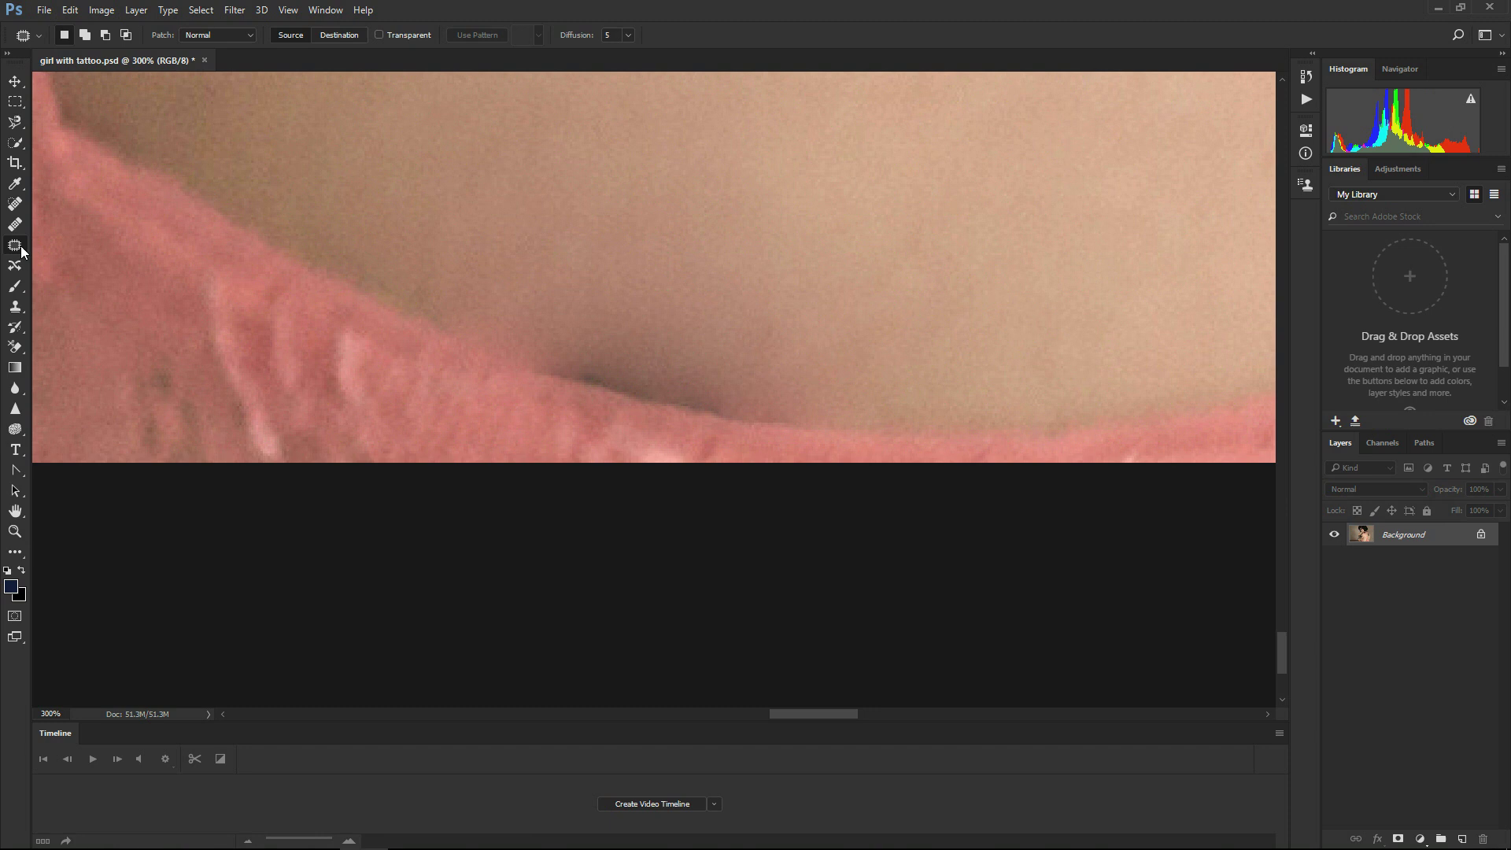
pyautogui.moveTo(809, 432); pyautogui.dragTo(686, 414)
pyautogui.moveTo(803, 366)
pyautogui.mouseDown()
pyautogui.moveTo(816, 432)
pyautogui.moveTo(462, 327)
pyautogui.moveTo(974, 435)
pyautogui.moveTo(1015, 386)
pyautogui.mouseUp()
pyautogui.hotkey('ctrl', 'd')
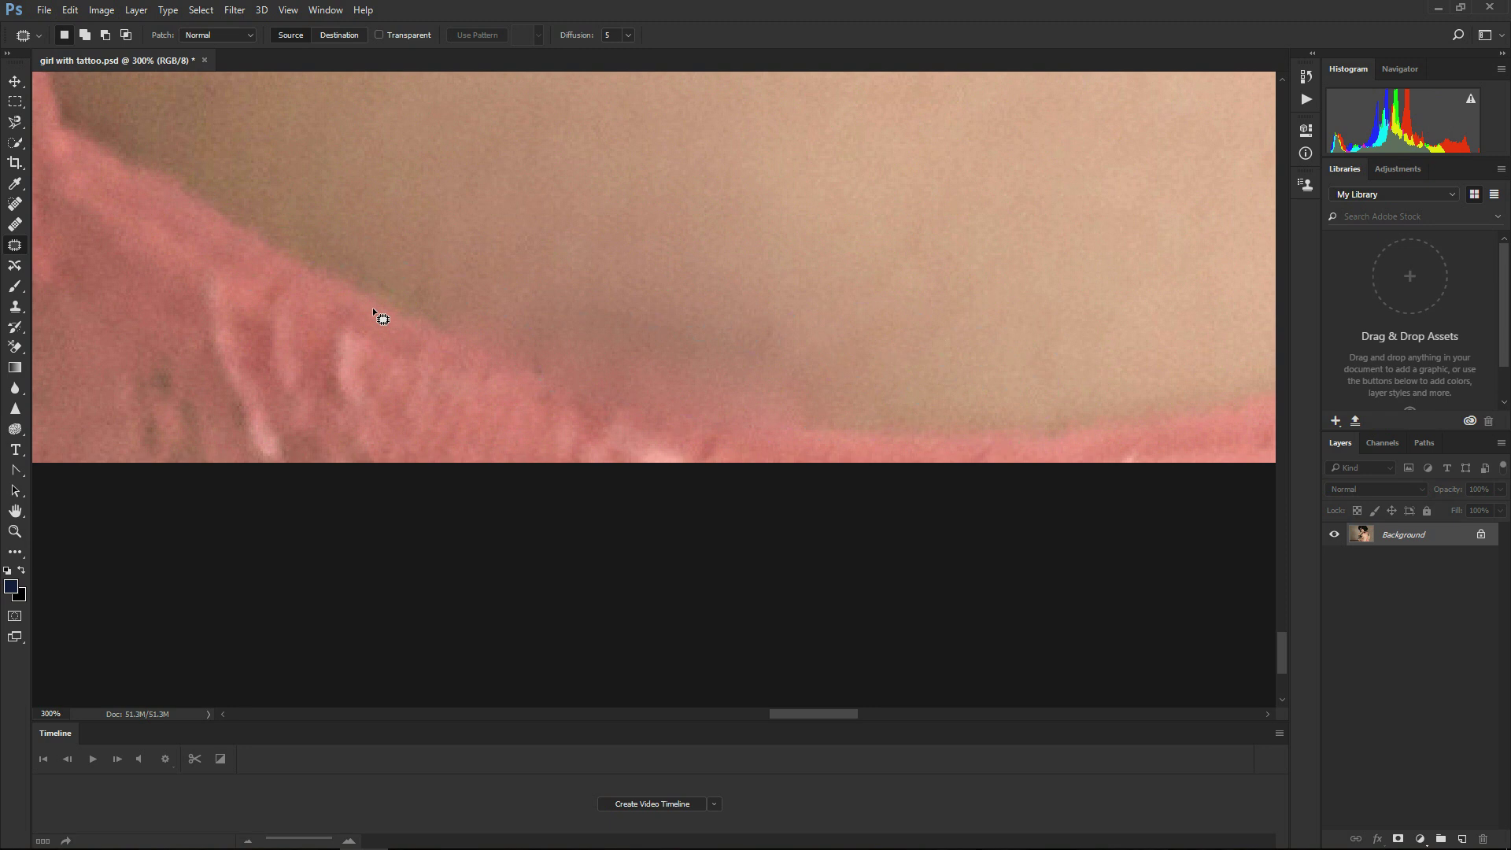
# Patch the discoloured skin just above the lace edge where the anchor was, sampling lighter skin nearby.
pyautogui.click(14, 531)
pyautogui.rightClick(630, 332)
pyautogui.click(673, 344)
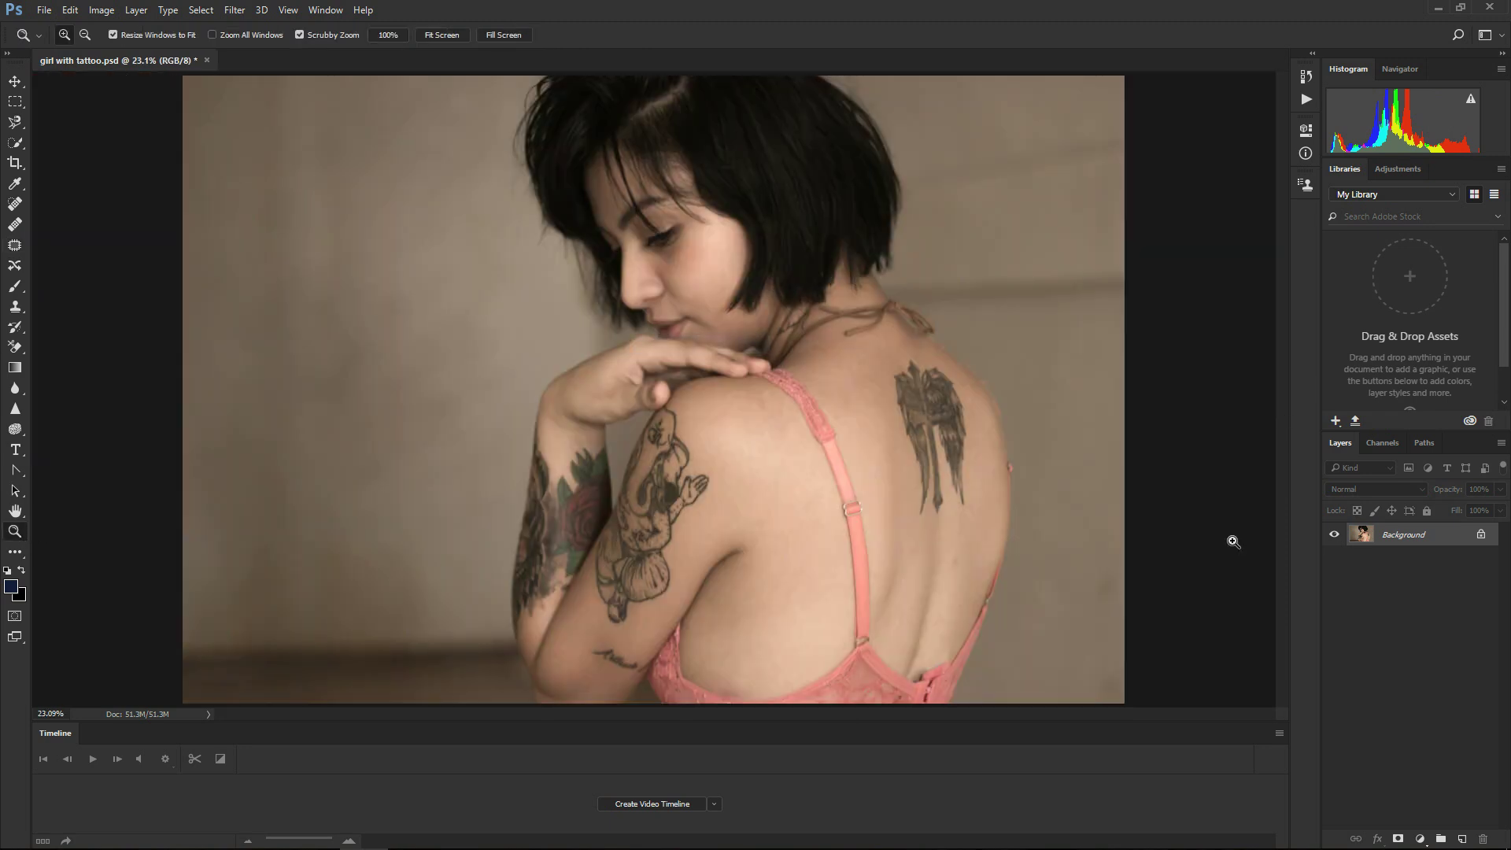
pyautogui.click(734, 700)
pyautogui.click(658, 392)
pyautogui.click(659, 394)
pyautogui.click(659, 393)
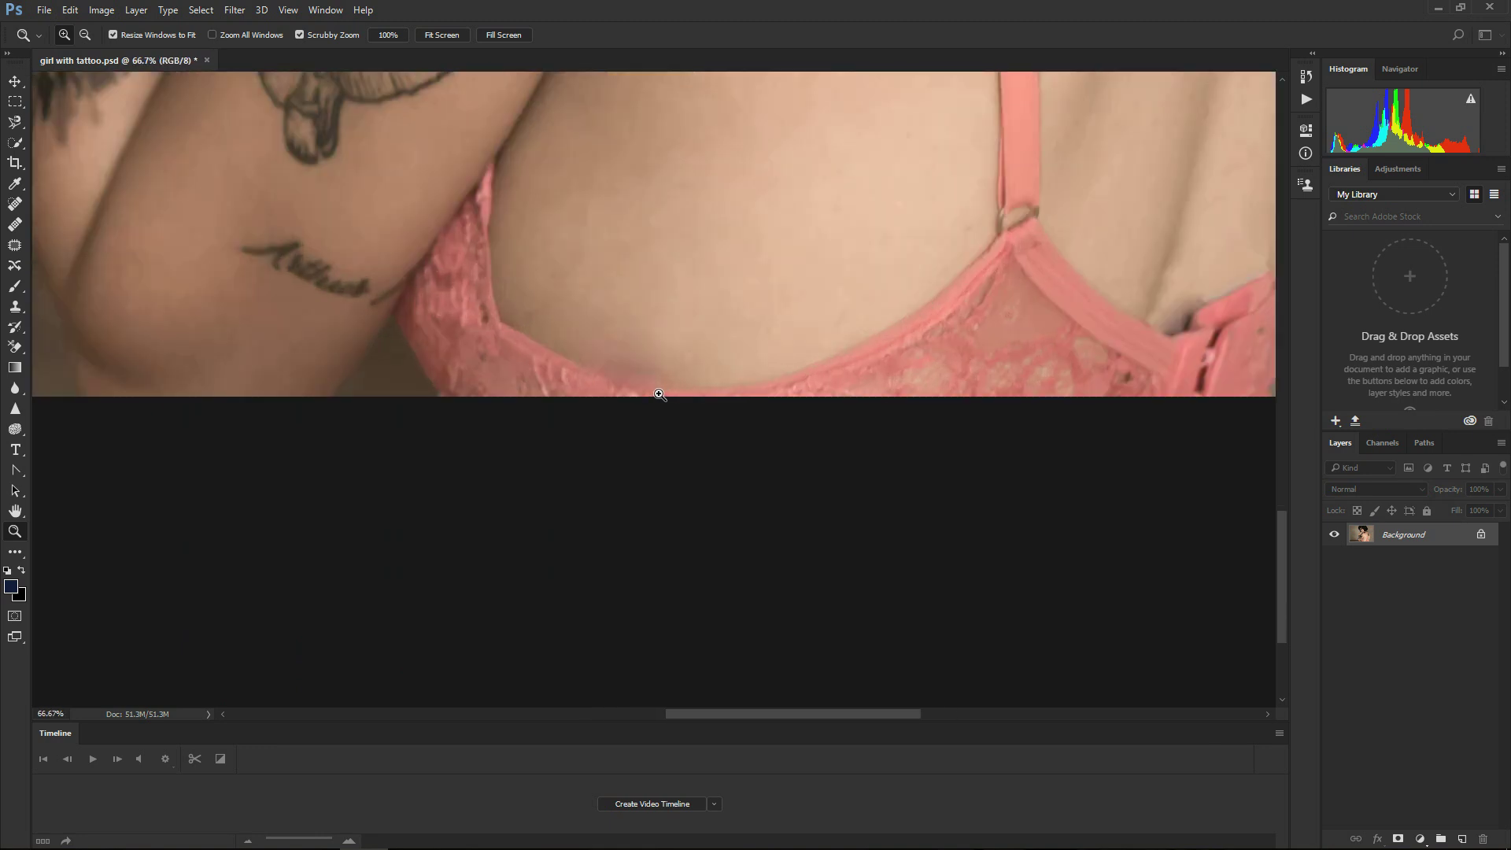
pyautogui.click(659, 395)
pyautogui.click(697, 400)
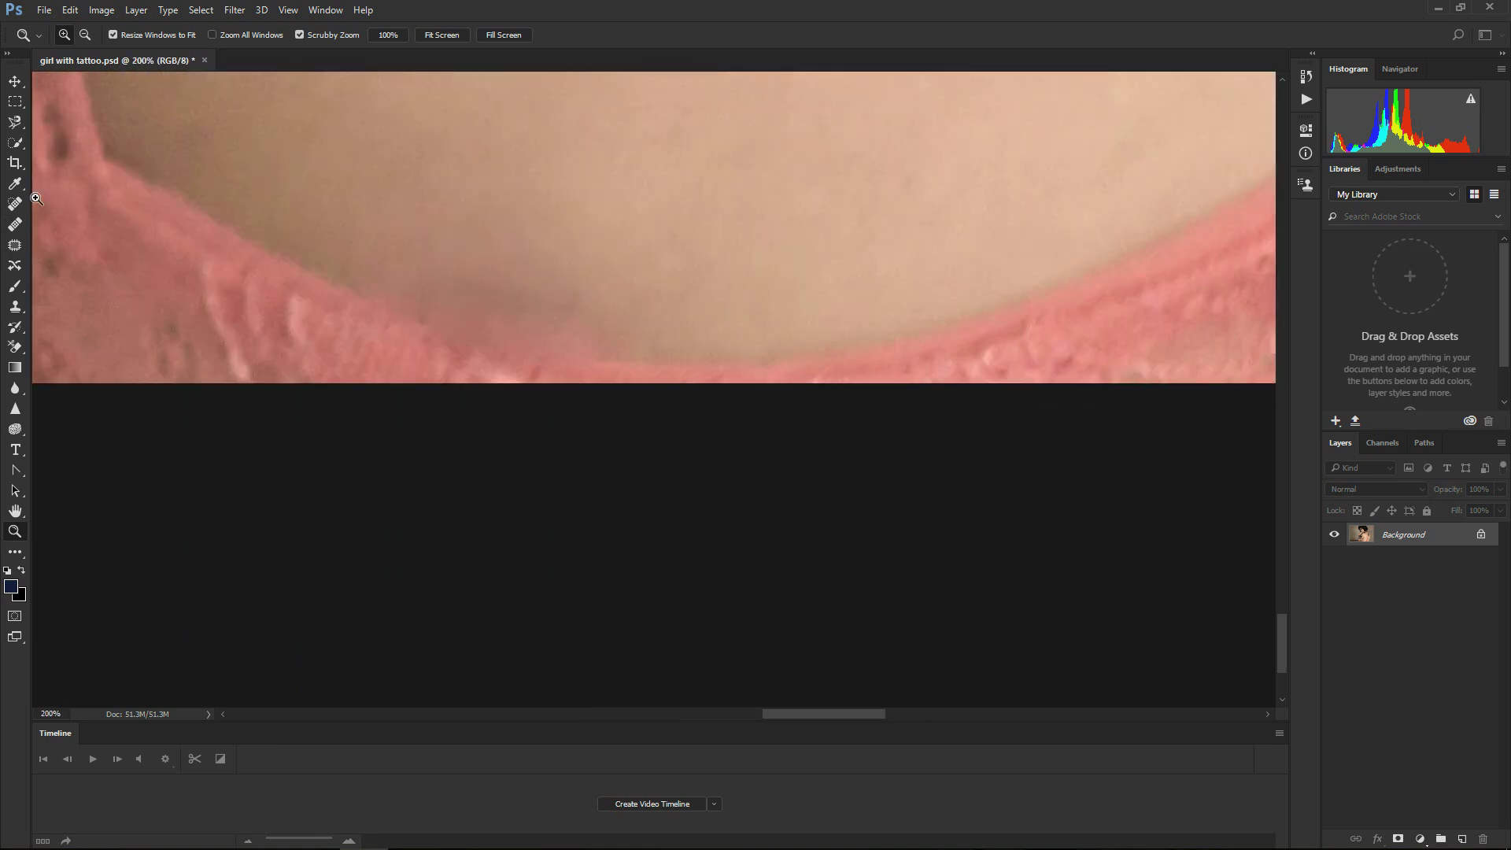
pyautogui.click(15, 244)
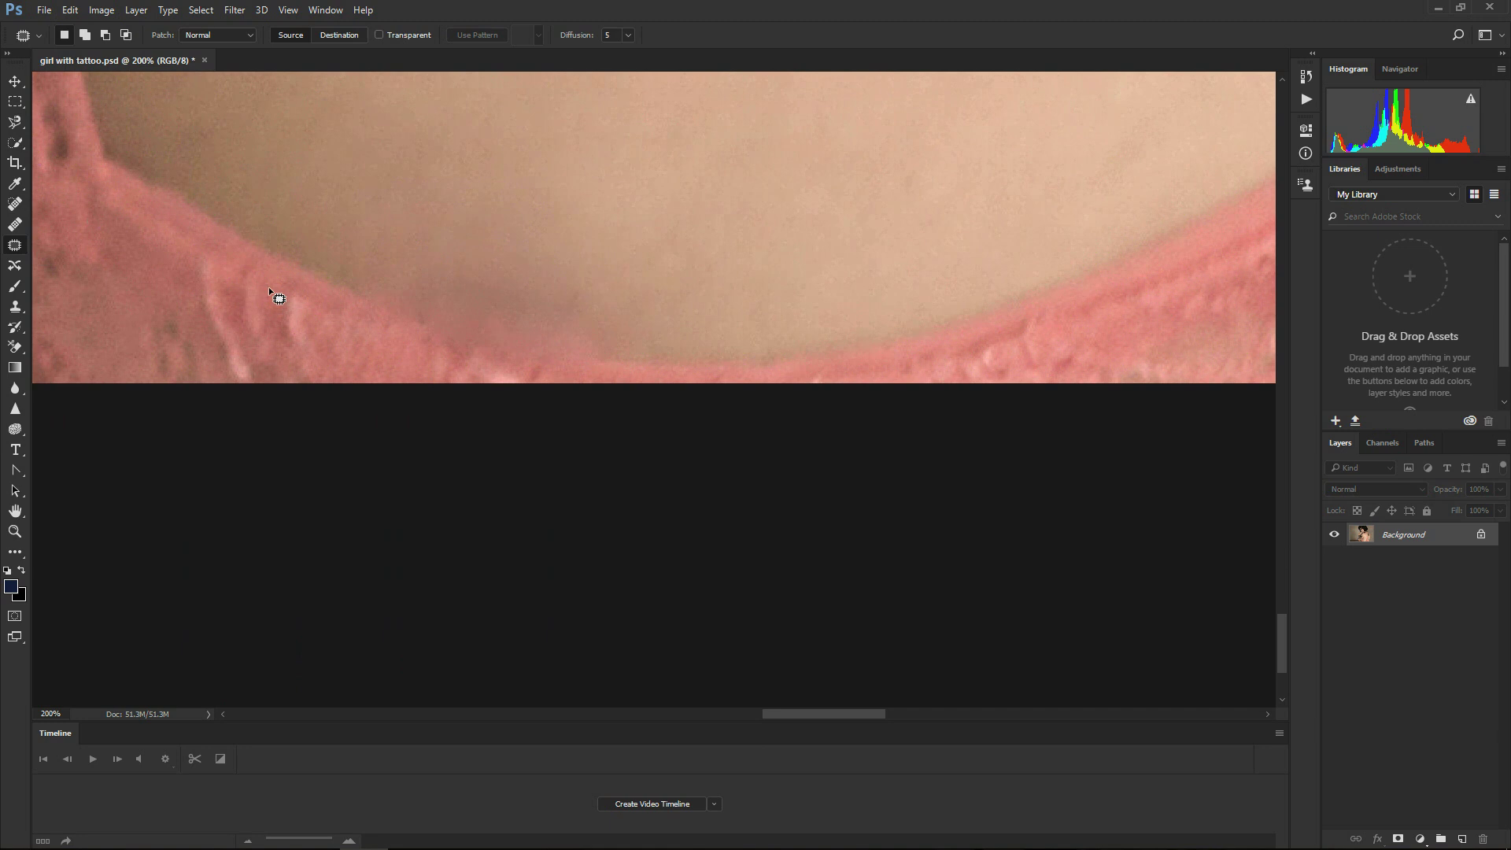
pyautogui.moveTo(345, 287); pyautogui.dragTo(417, 323)
pyautogui.moveTo(683, 324)
pyautogui.mouseDown()
pyautogui.moveTo(398, 253)
pyautogui.moveTo(346, 285)
pyautogui.mouseUp()
pyautogui.moveTo(567, 299); pyautogui.dragTo(887, 181)
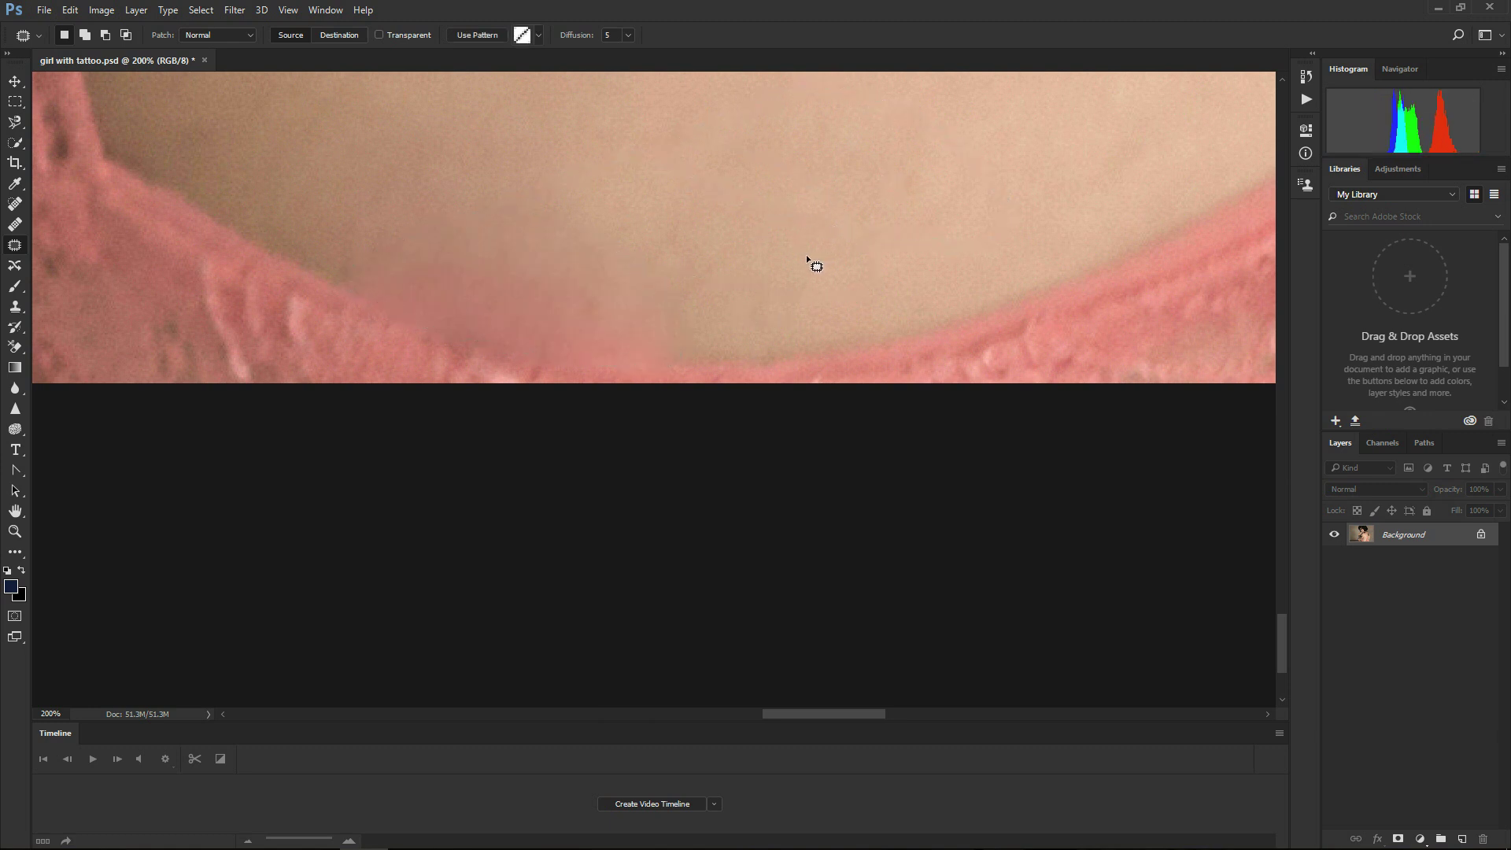
pyautogui.hotkey('ctrl', 'd')
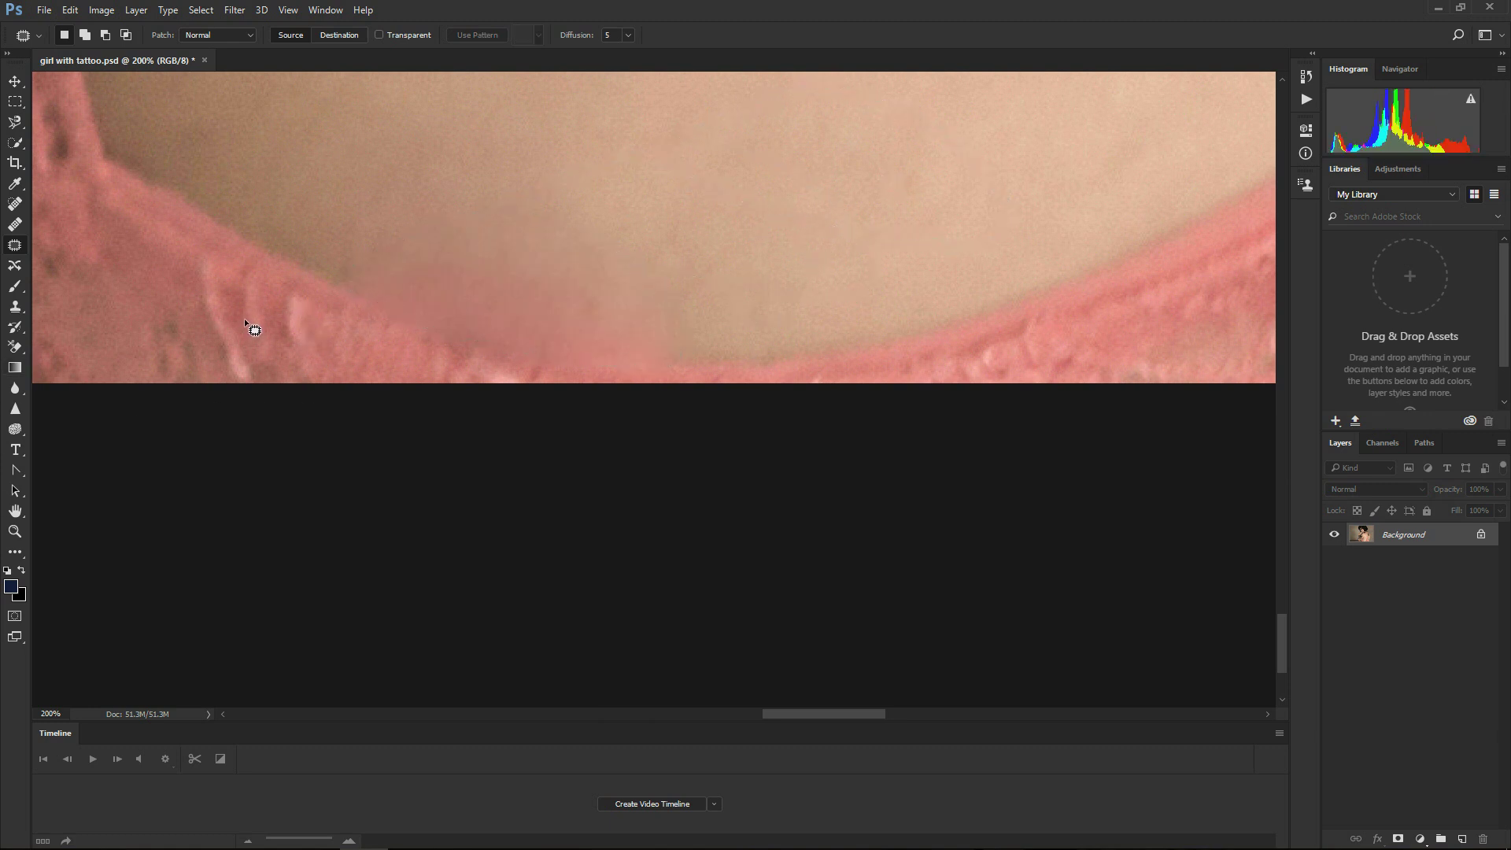
# Remove the main part of the script tattoo above the elbow with the Patch tool, sampling clean arm skin.
pyautogui.click(15, 531)
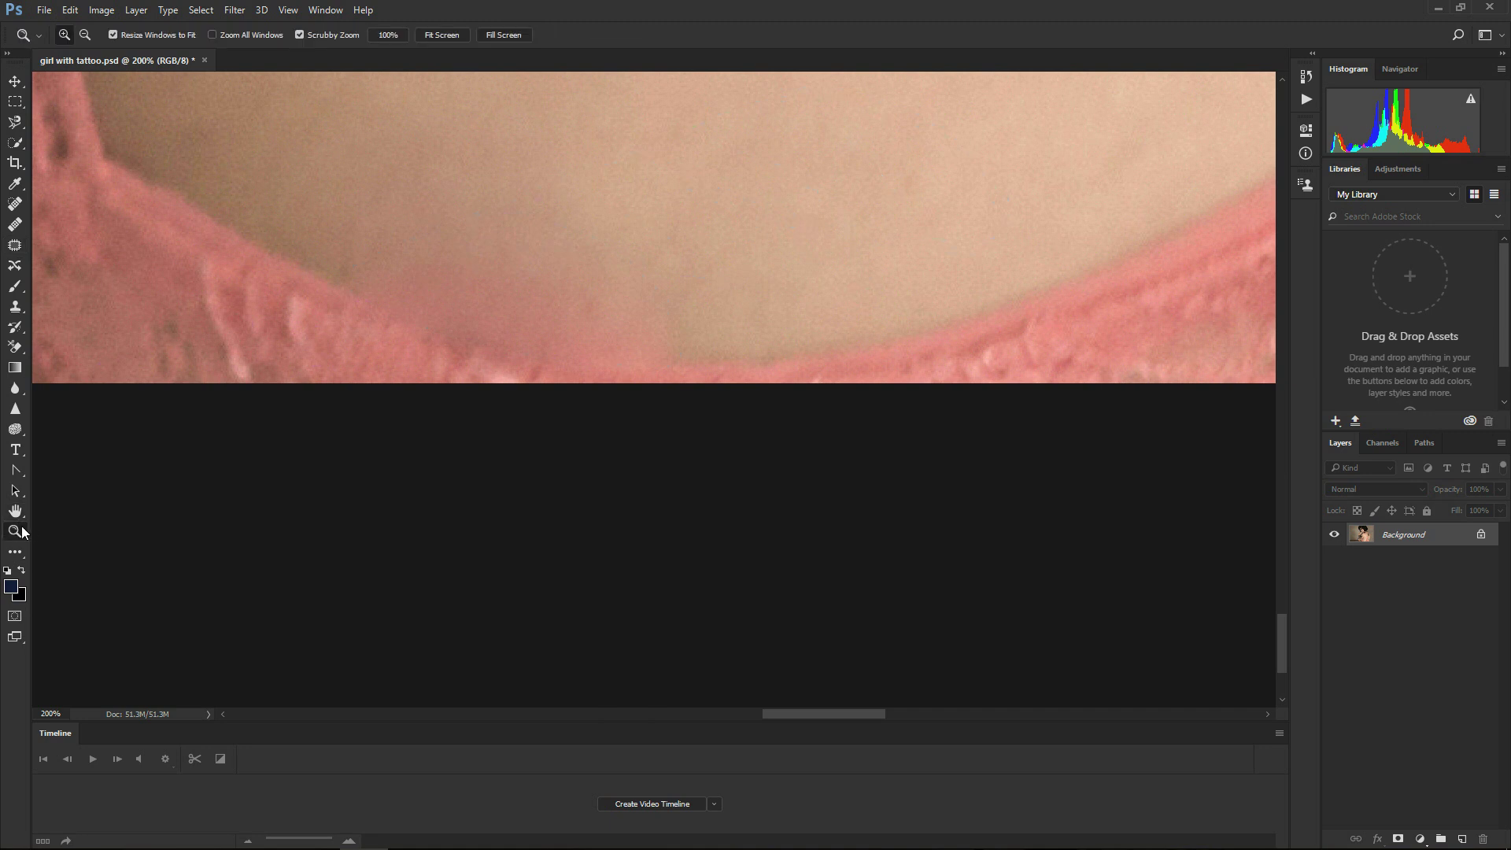
pyautogui.rightClick(578, 205)
pyautogui.click(603, 233)
pyautogui.click(607, 222)
pyautogui.rightClick(683, 260)
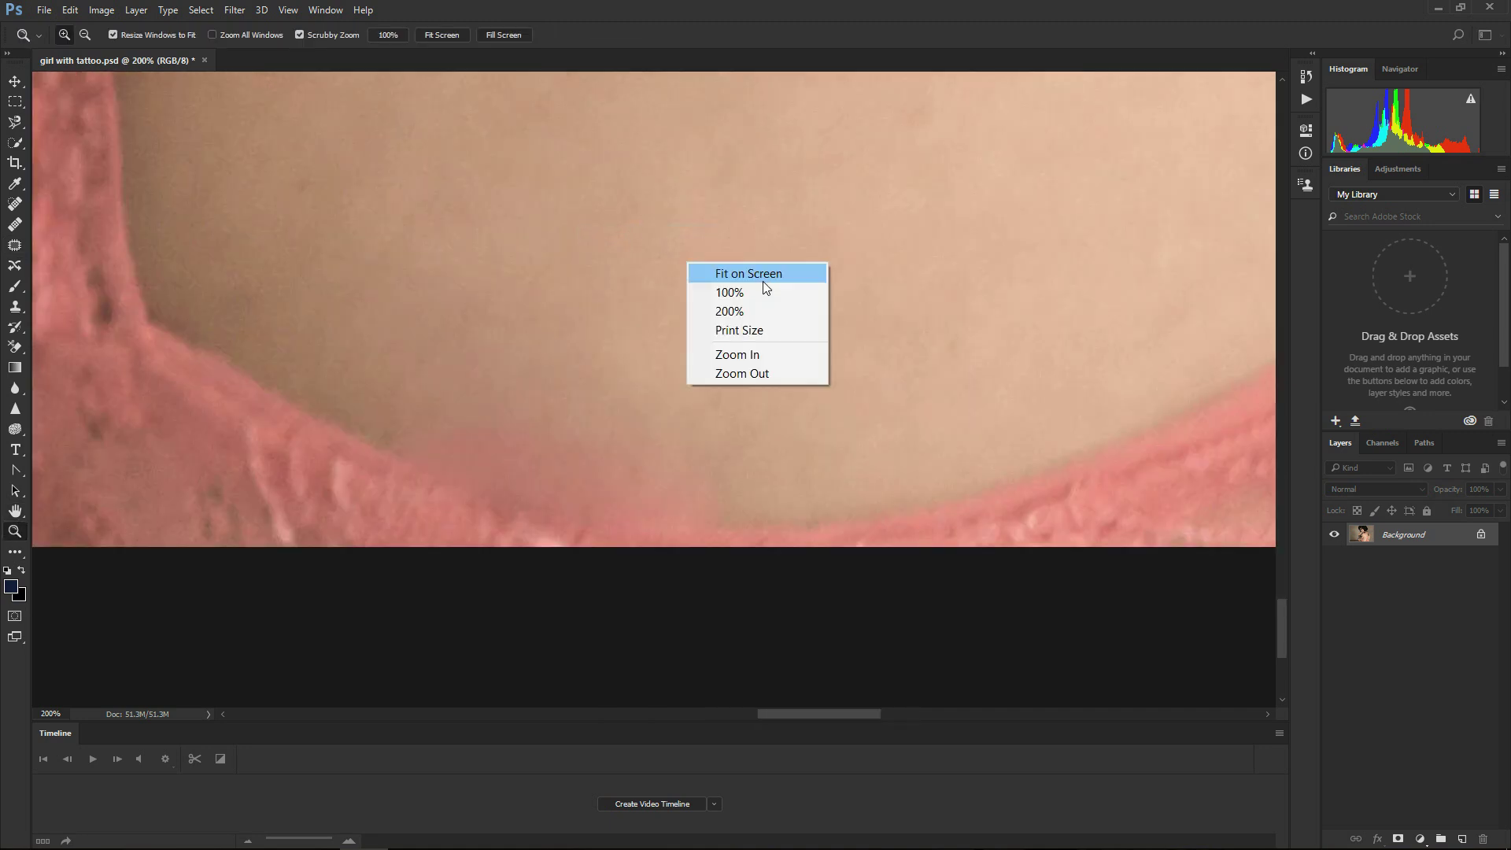
pyautogui.click(763, 278)
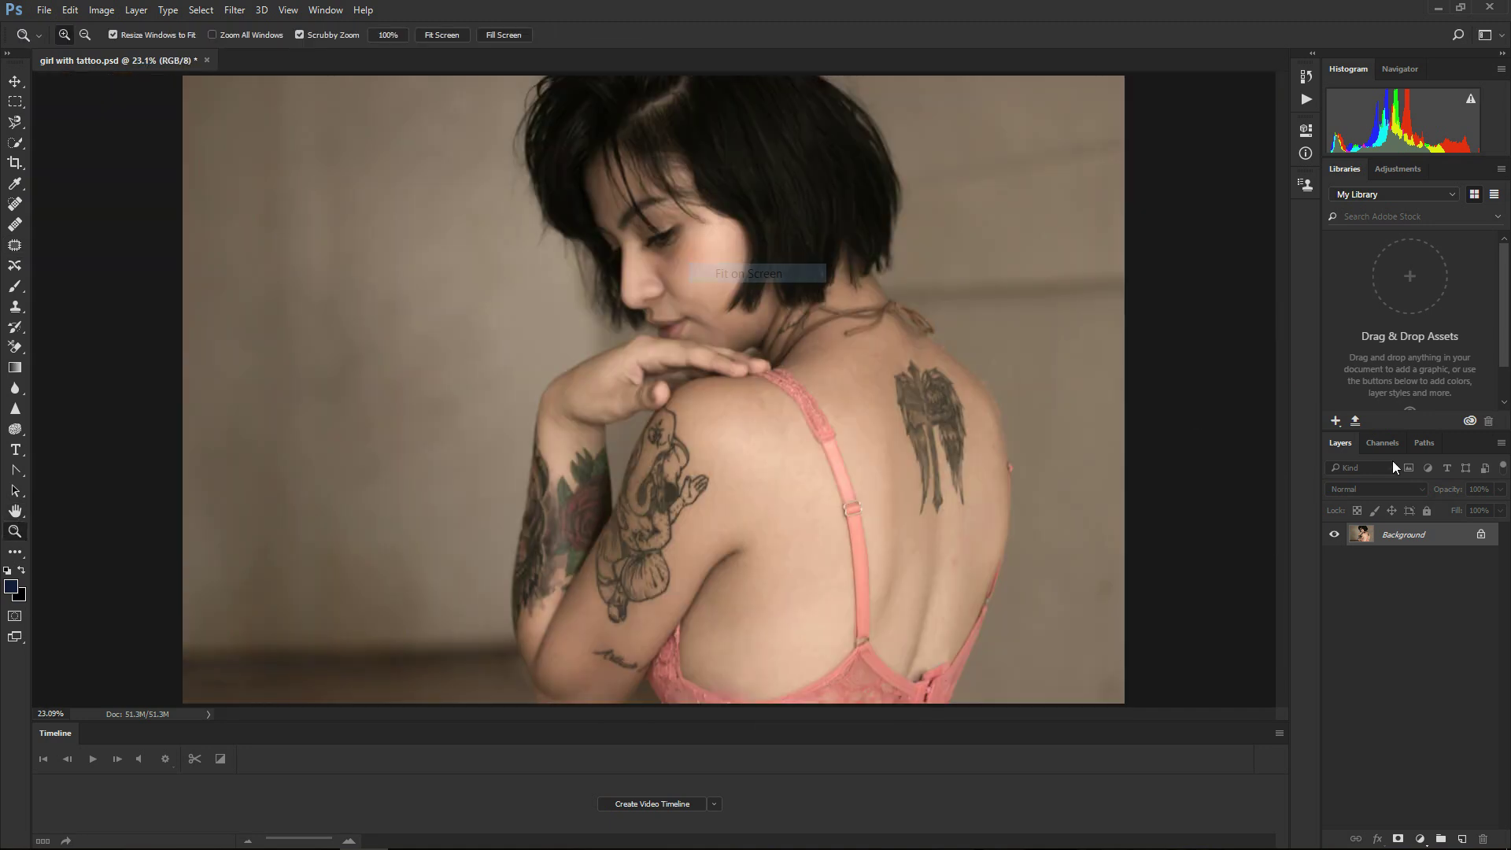
pyautogui.click(633, 653)
pyautogui.moveTo(659, 417); pyautogui.dragTo(660, 417)
pyautogui.click(13, 247)
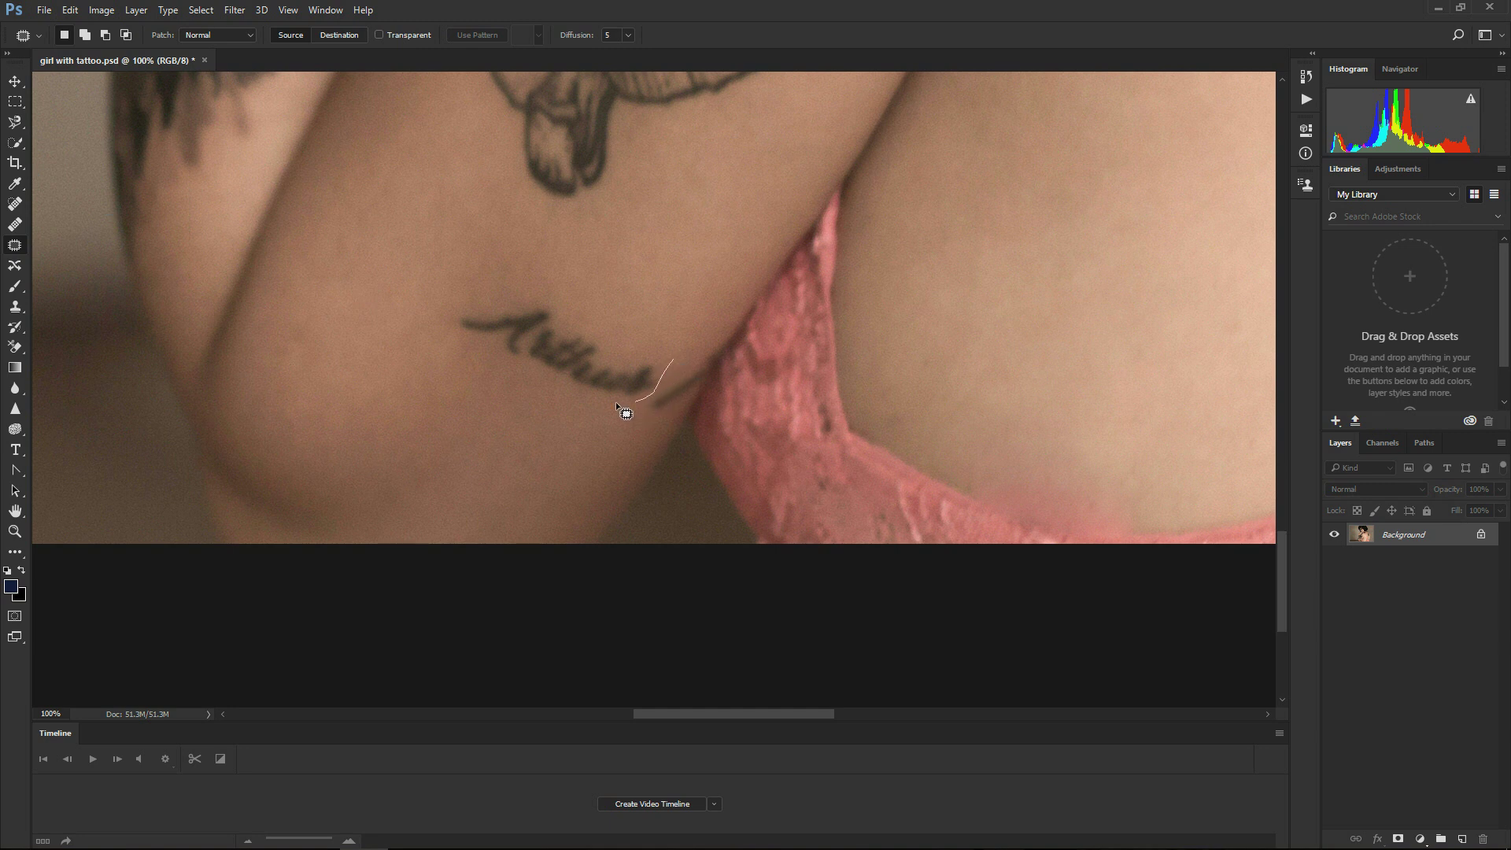
pyautogui.moveTo(457, 334)
pyautogui.mouseDown()
pyautogui.moveTo(499, 288)
pyautogui.moveTo(557, 292)
pyautogui.moveTo(665, 355)
pyautogui.moveTo(617, 368)
pyautogui.moveTo(586, 418)
pyautogui.mouseUp()
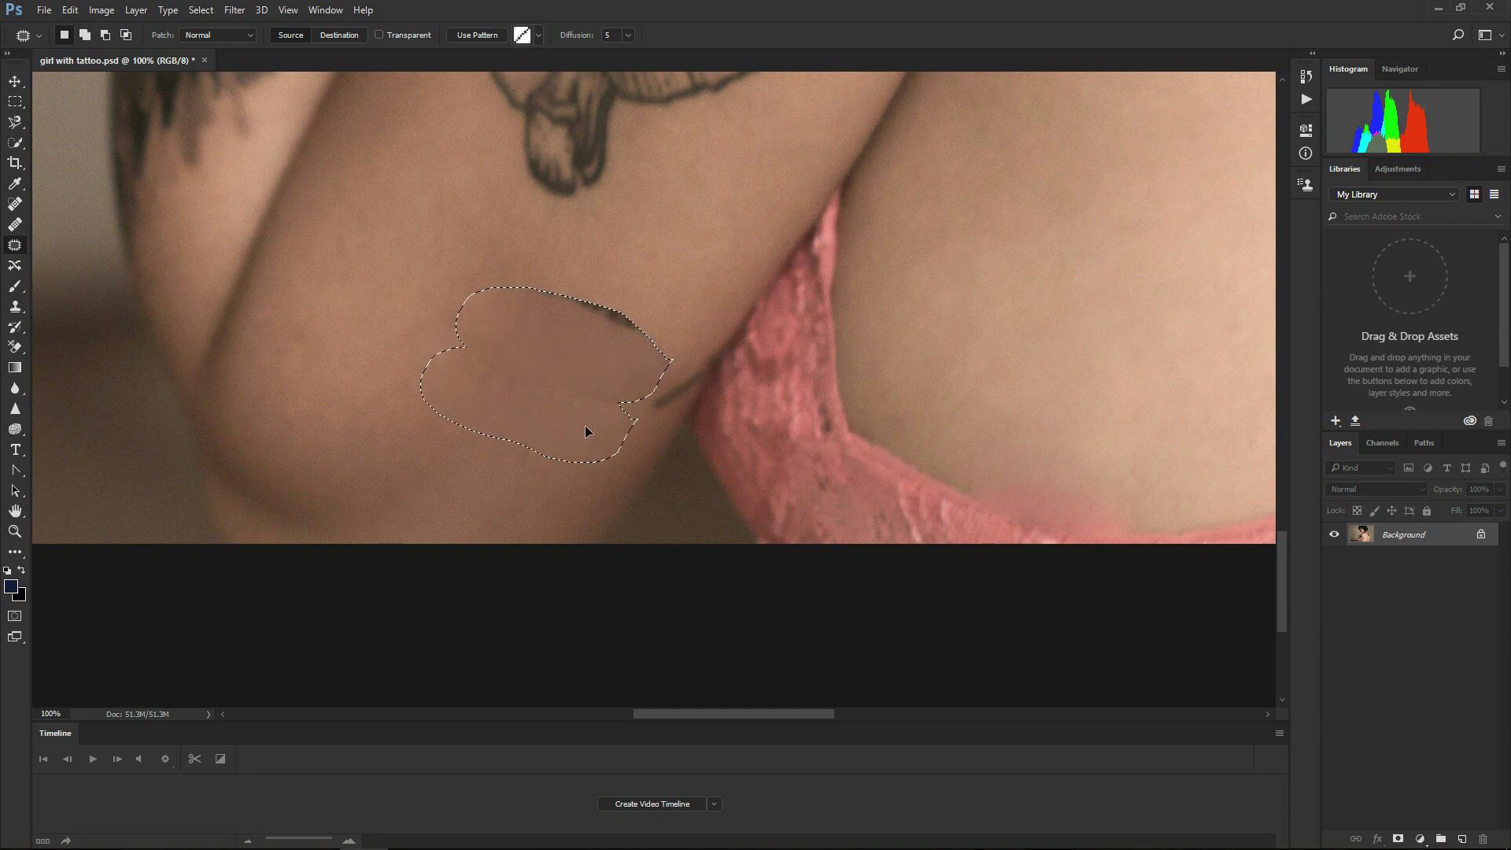
pyautogui.hotkey('ctrl', 'd')
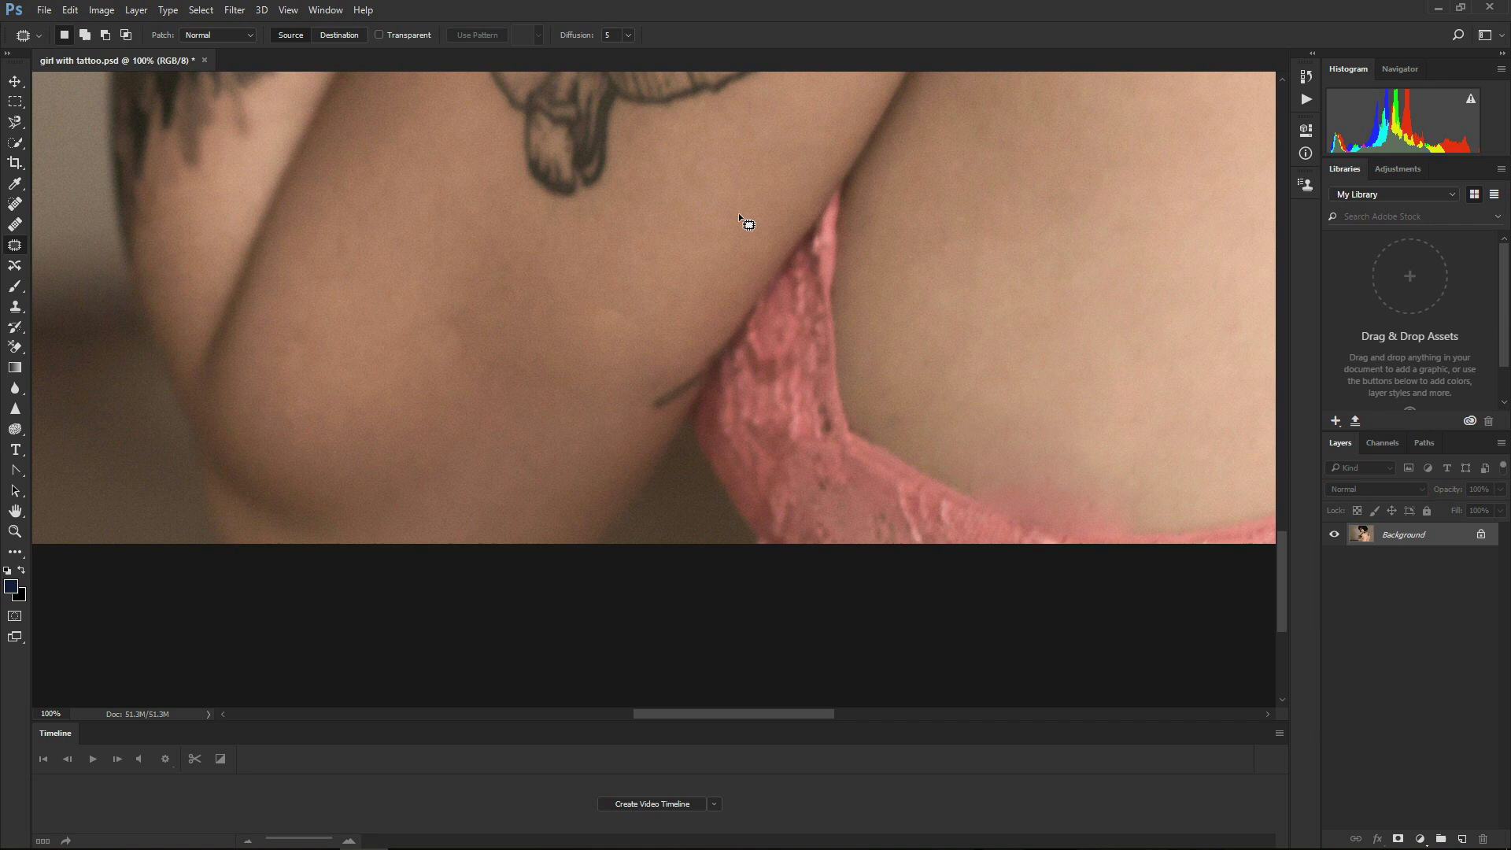
# Patch the uneven spots on the arm around the removed script tattoo with smooth skin nearby.
pyautogui.moveTo(672, 341)
pyautogui.mouseDown()
pyautogui.moveTo(653, 302)
pyautogui.moveTo(698, 239)
pyautogui.mouseUp()
pyautogui.hotkey('ctrl', 'd')
pyautogui.moveTo(541, 404)
pyautogui.mouseDown()
pyautogui.moveTo(549, 362)
pyautogui.moveTo(497, 409)
pyautogui.mouseUp()
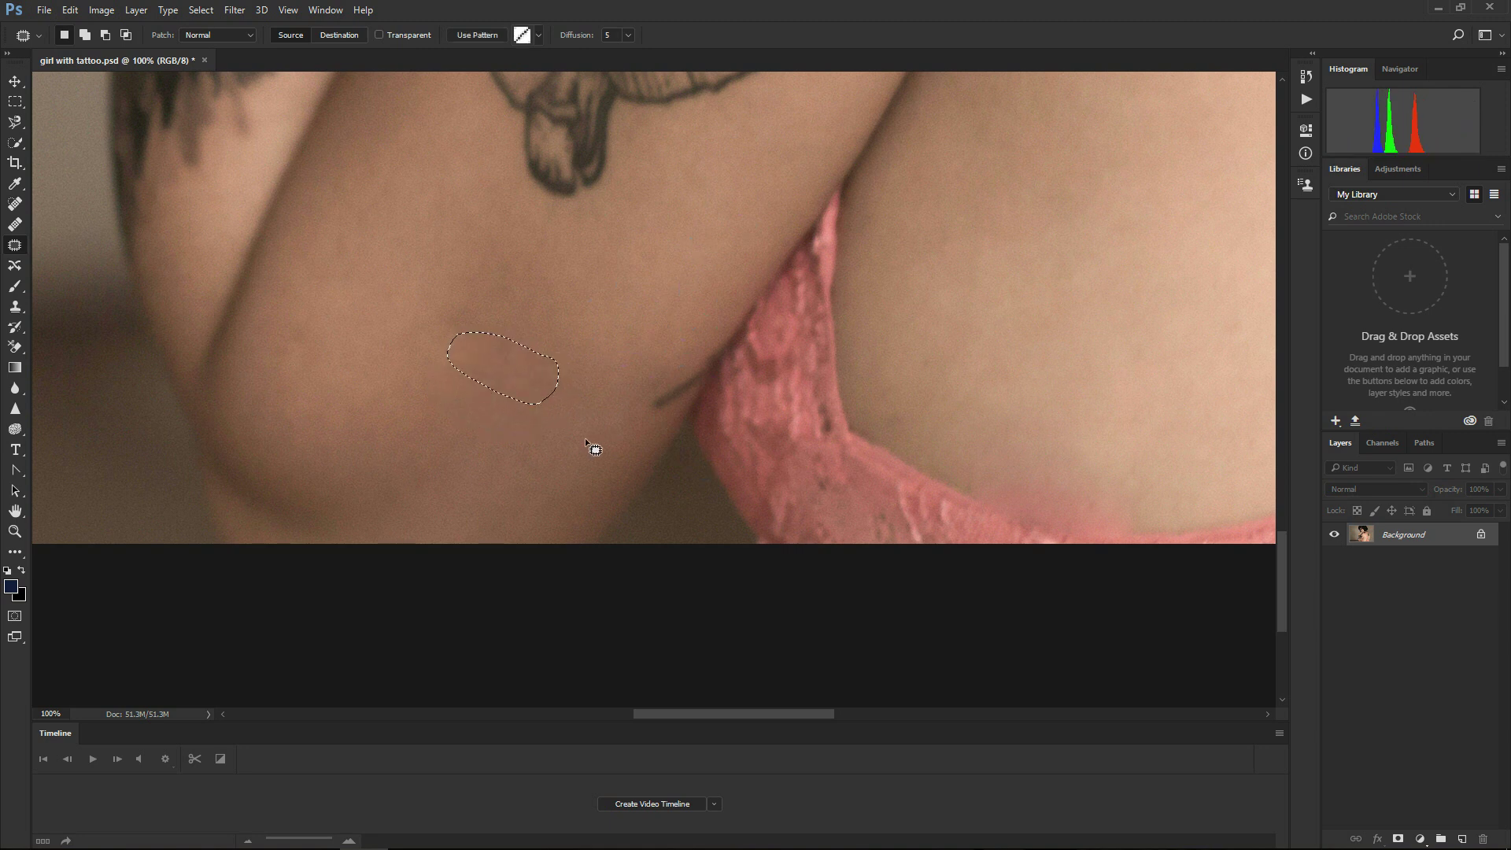
pyautogui.hotkey('ctrl', 'd')
pyautogui.moveTo(621, 439)
pyautogui.mouseDown()
pyautogui.moveTo(636, 400)
pyautogui.moveTo(590, 439)
pyautogui.mouseUp()
pyautogui.hotkey('ctrl', 'd')
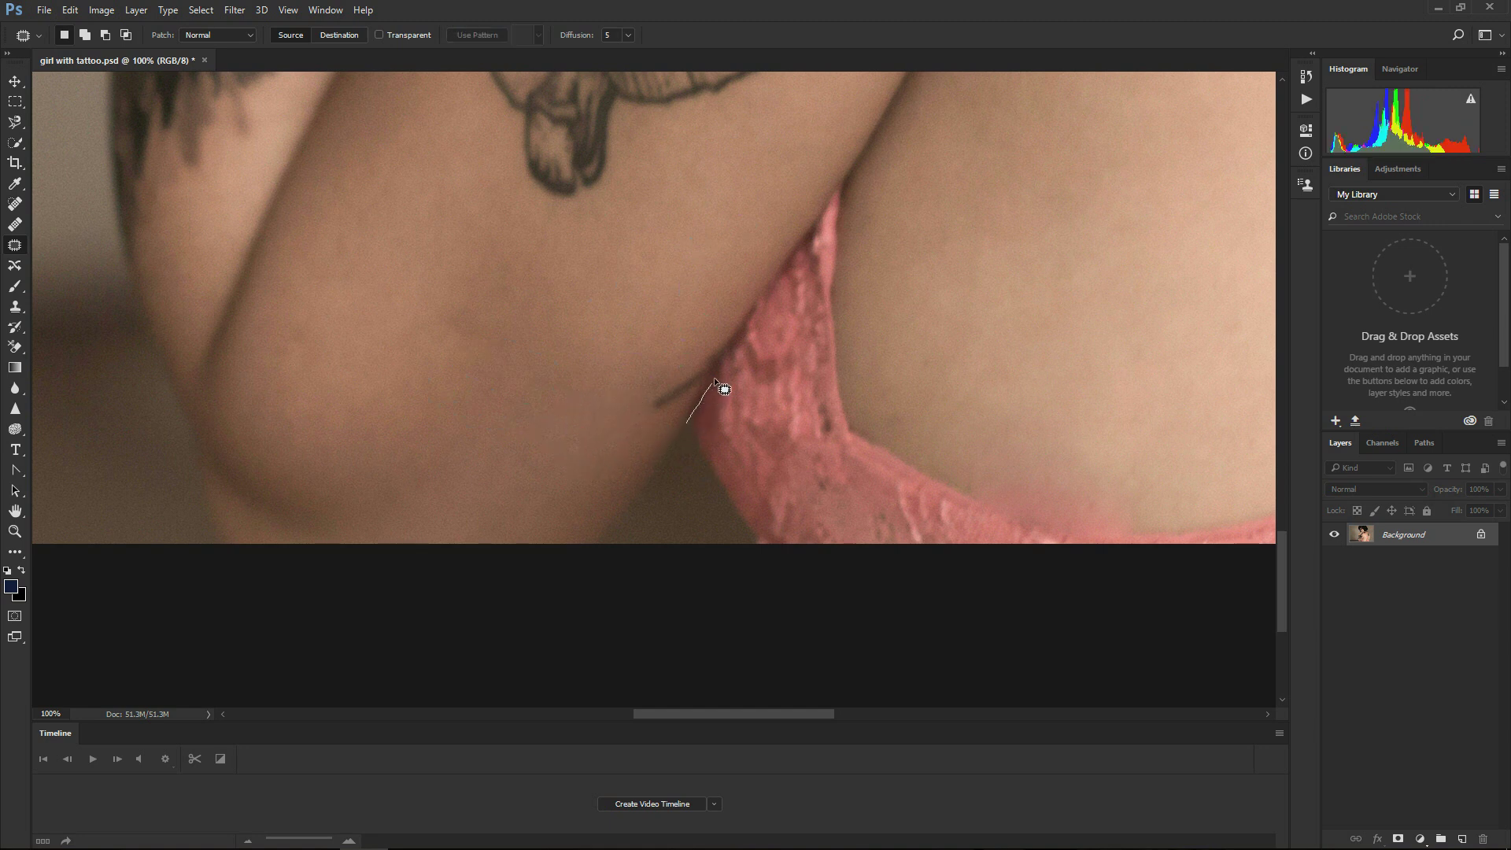
# Patch out the last stroke of the script tattoo beside the lace and smooth the skin along the arm's edge.
pyautogui.moveTo(634, 410)
pyautogui.mouseDown()
pyautogui.moveTo(687, 421)
pyautogui.moveTo(611, 477)
pyautogui.moveTo(583, 415)
pyautogui.mouseUp()
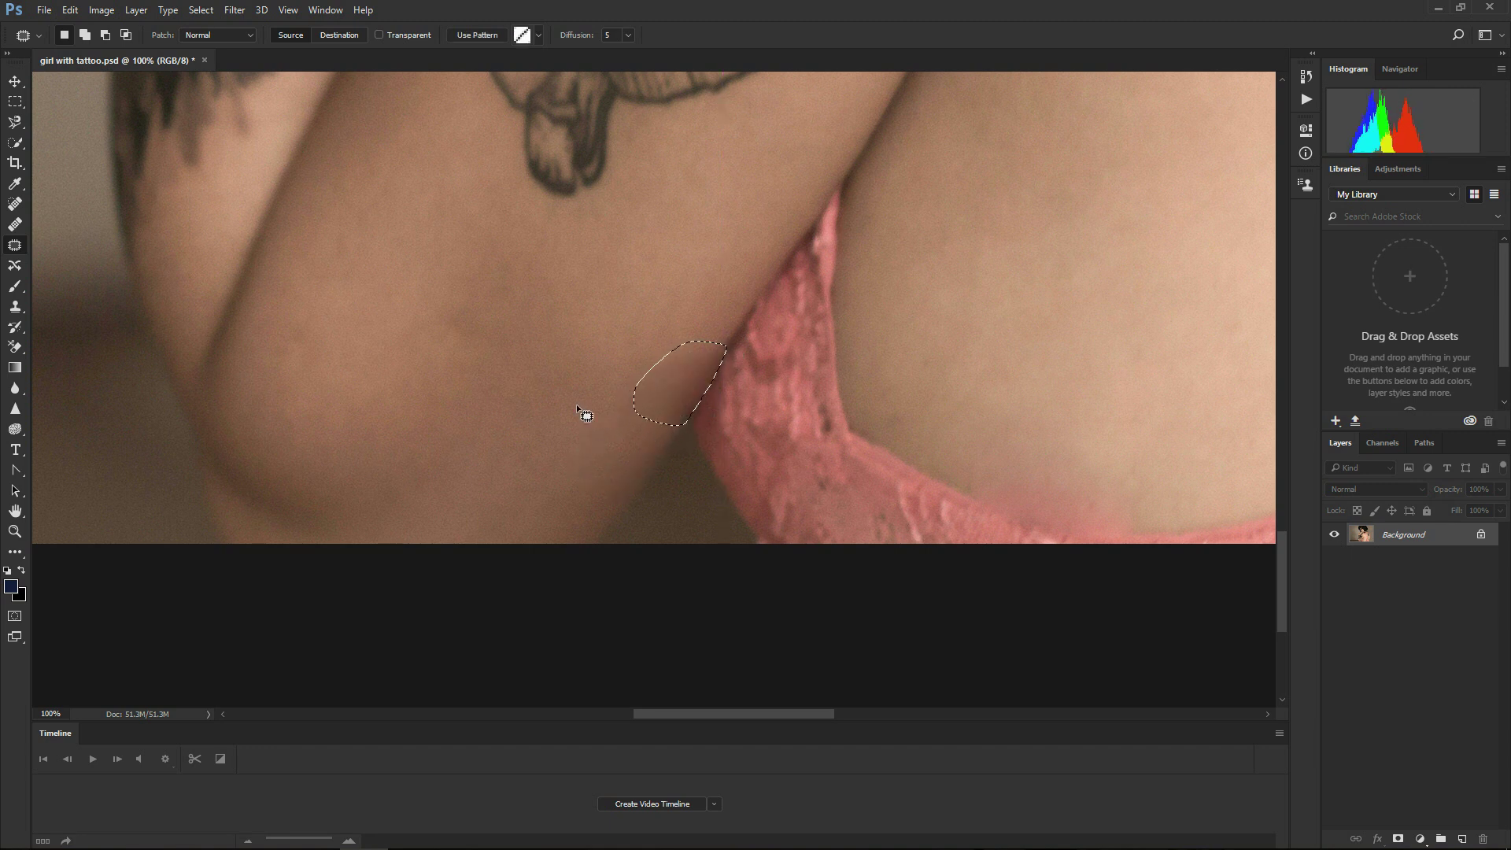
pyautogui.hotkey('ctrl', 'd')
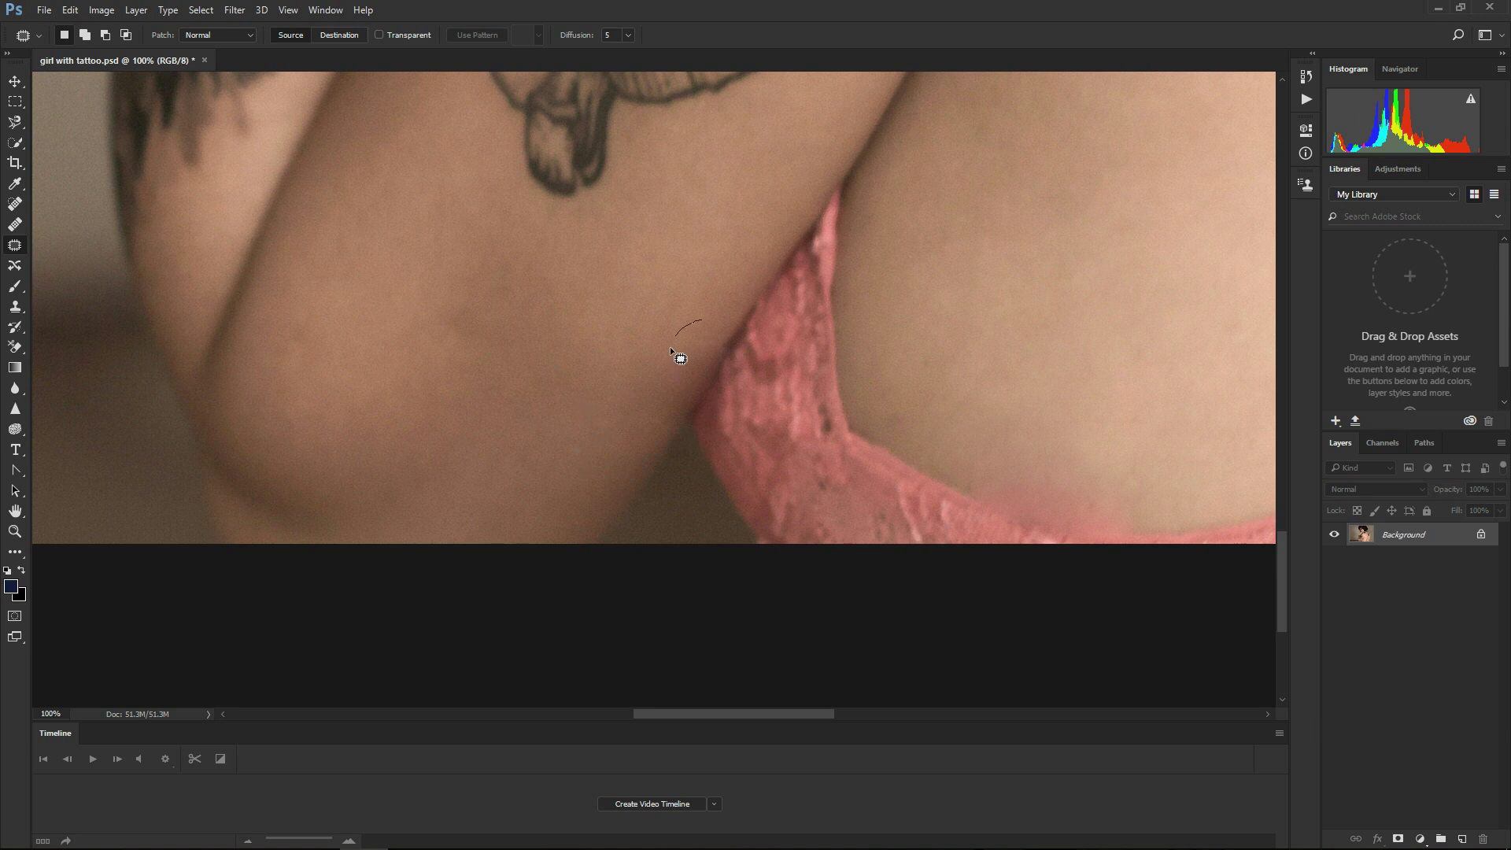
pyautogui.moveTo(716, 321)
pyautogui.mouseDown()
pyautogui.moveTo(713, 334)
pyautogui.moveTo(719, 282)
pyautogui.mouseUp()
pyautogui.hotkey('ctrl', 'd')
pyautogui.moveTo(680, 404)
pyautogui.mouseDown()
pyautogui.moveTo(663, 410)
pyautogui.moveTo(674, 371)
pyautogui.mouseUp()
pyautogui.hotkey('ctrl', 'd')
# Patch the dark blotch in the middle of the arm, where the script tattoo was, with even skin.
pyautogui.click(15, 531)
pyautogui.rightClick(641, 327)
pyautogui.click(693, 338)
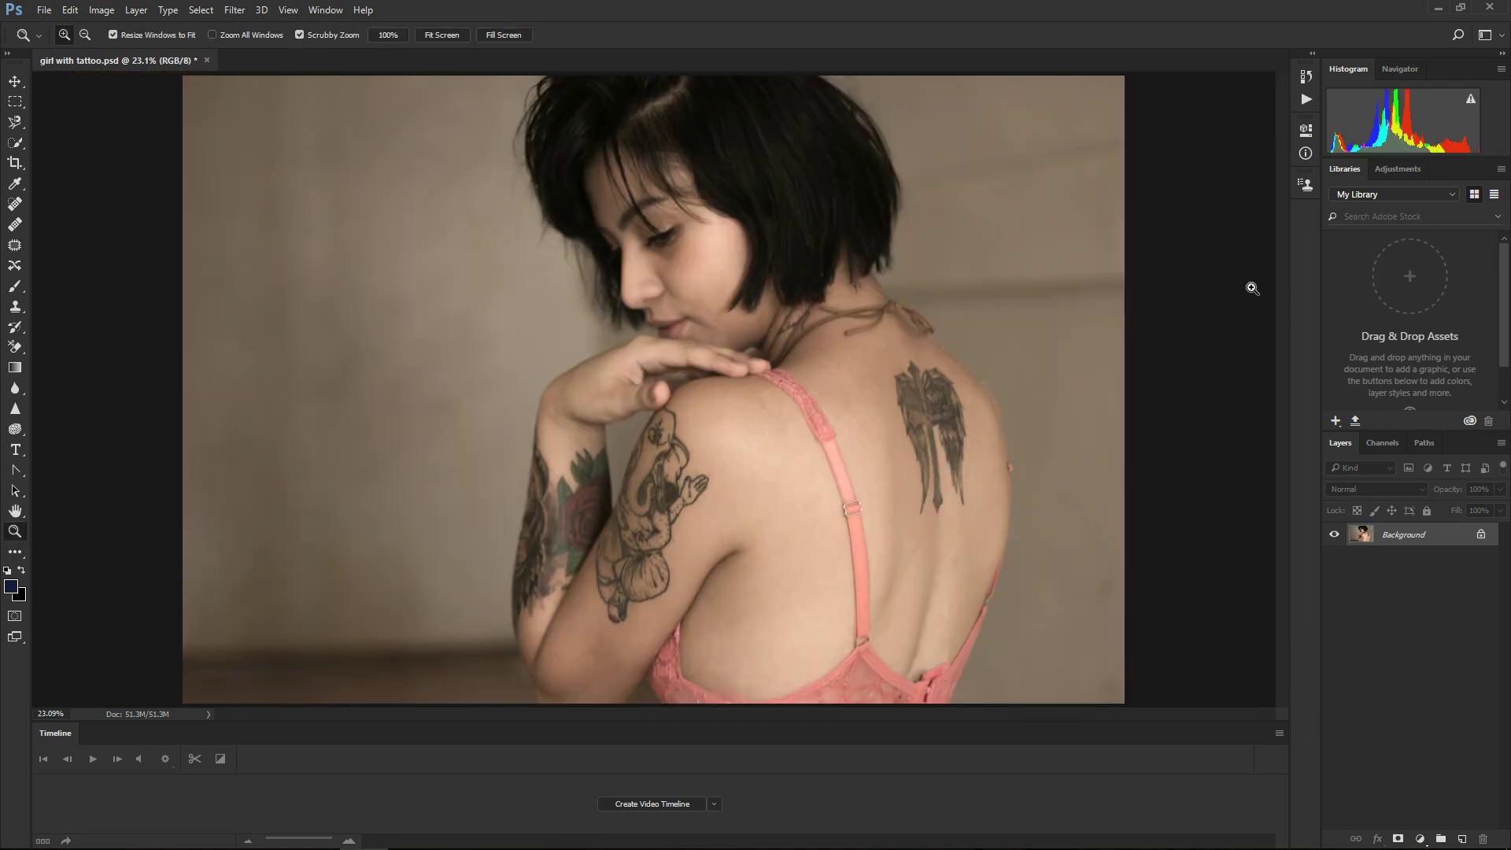
pyautogui.click(615, 659)
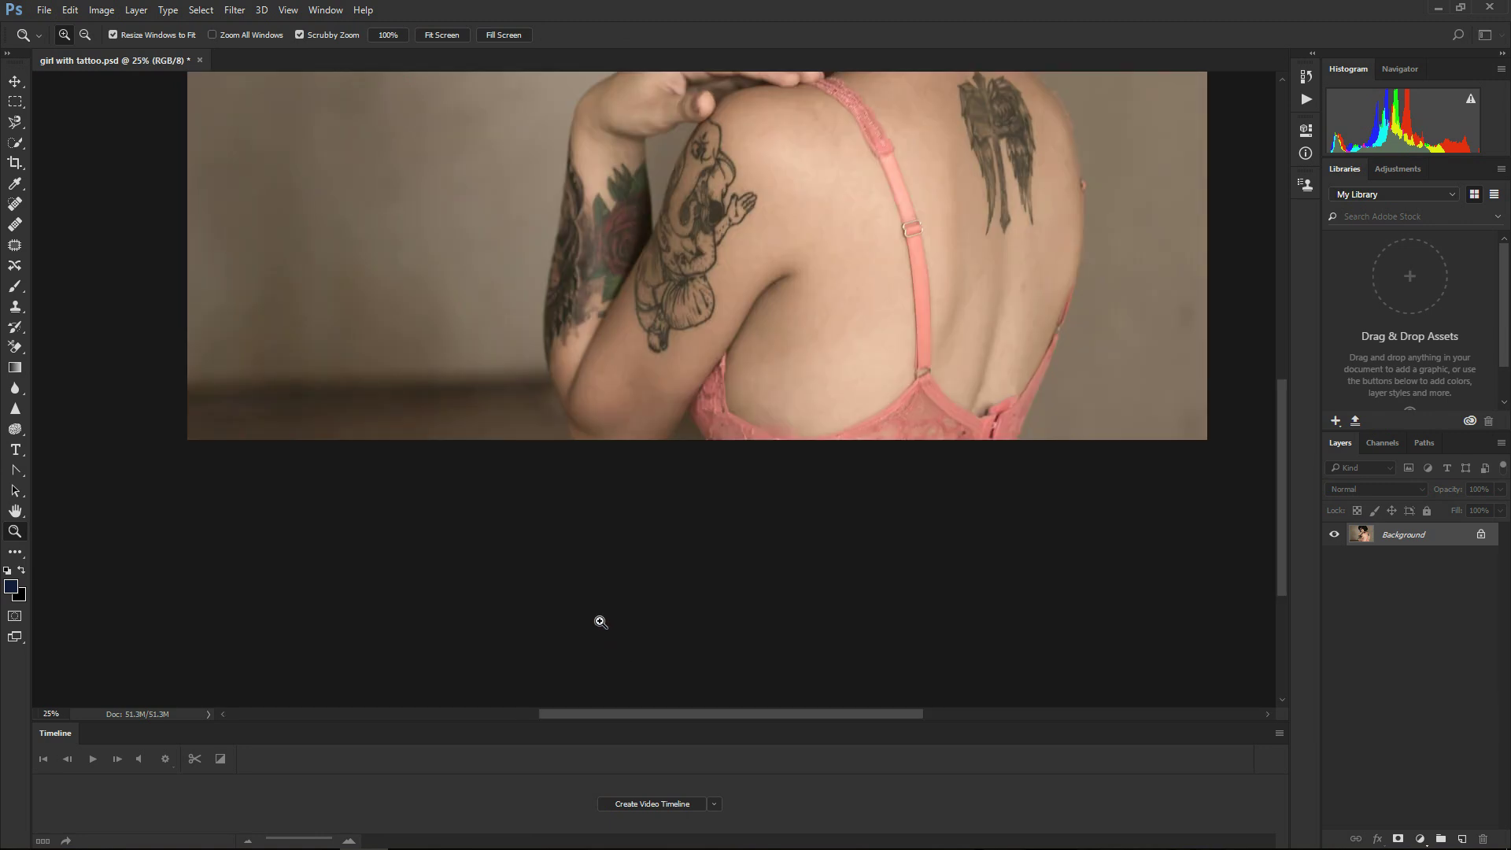
pyautogui.click(642, 411)
pyautogui.click(635, 368)
pyautogui.click(644, 401)
pyautogui.click(646, 401)
pyautogui.click(647, 402)
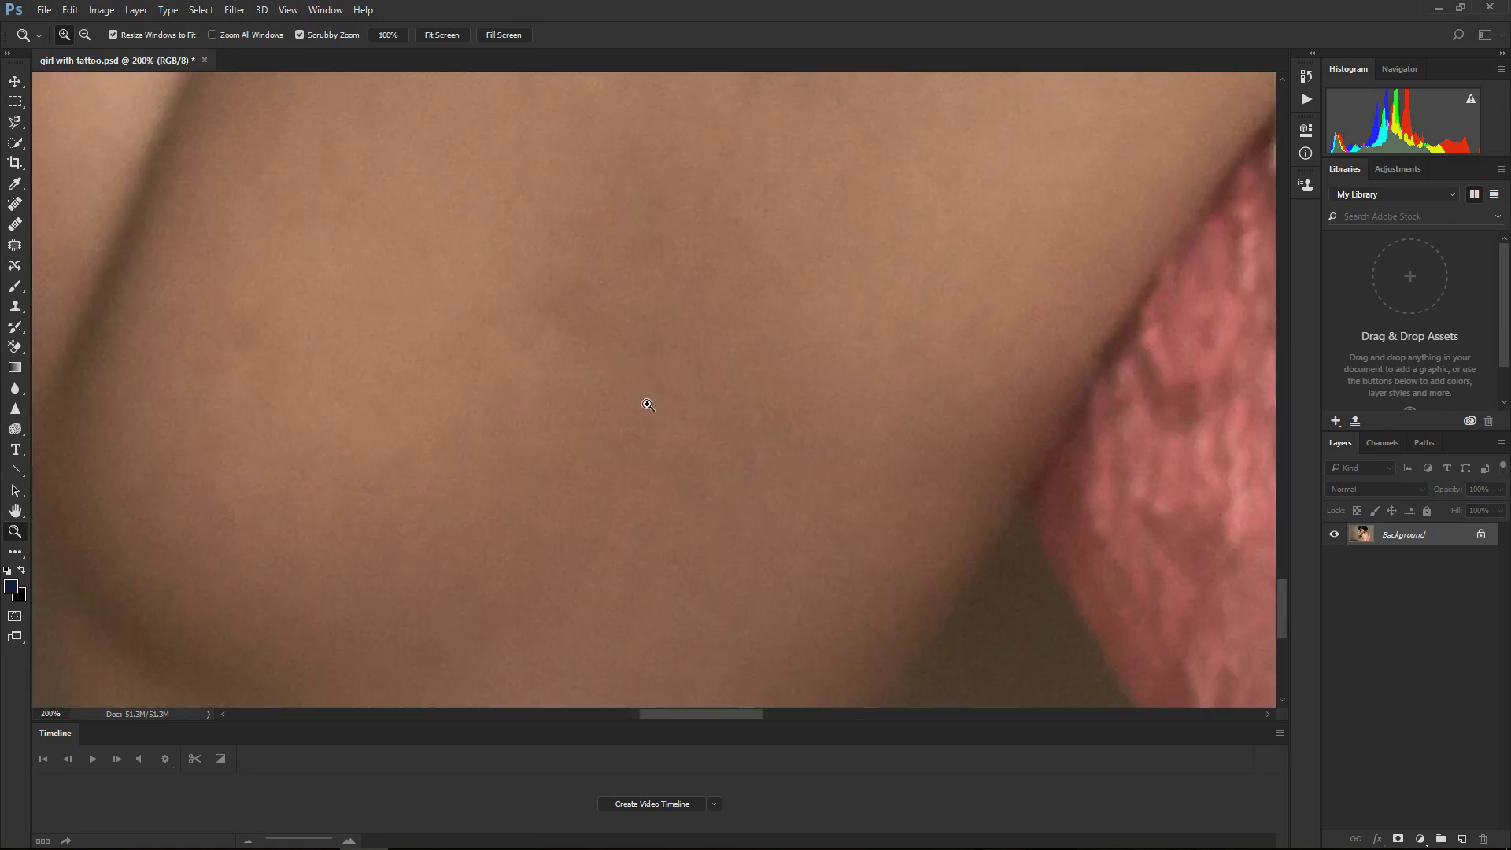
pyautogui.click(15, 245)
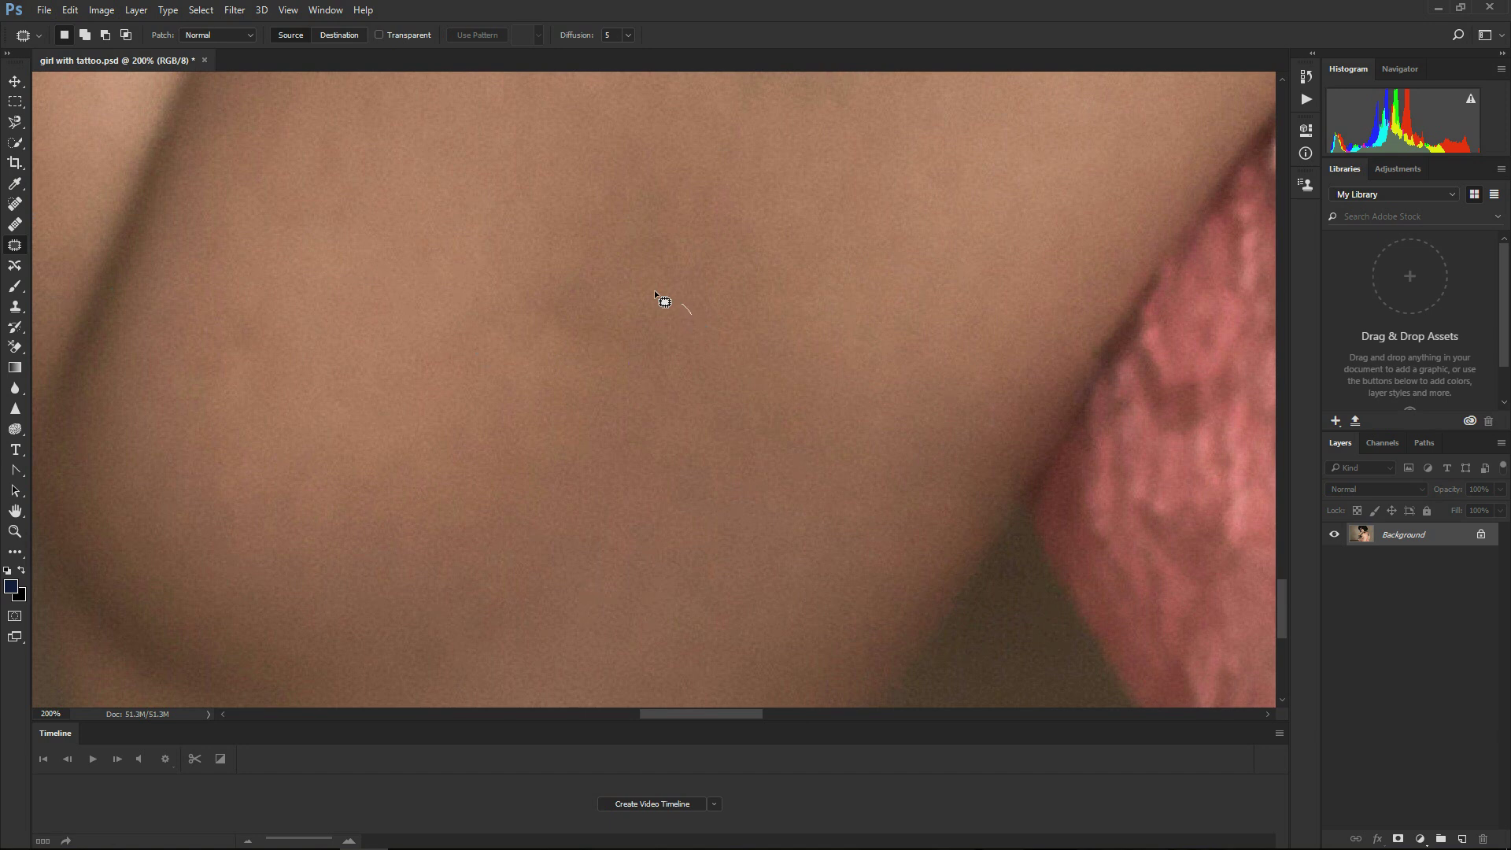
pyautogui.moveTo(655, 294)
pyautogui.mouseDown()
pyautogui.moveTo(574, 384)
pyautogui.moveTo(694, 322)
pyautogui.moveTo(584, 466)
pyautogui.mouseUp()
pyautogui.click(710, 437)
# Patch out the lower feathers of the left wing in the back tattoo, using clean skin beside them.
pyautogui.click(15, 532)
pyautogui.rightClick(422, 462)
pyautogui.click(480, 473)
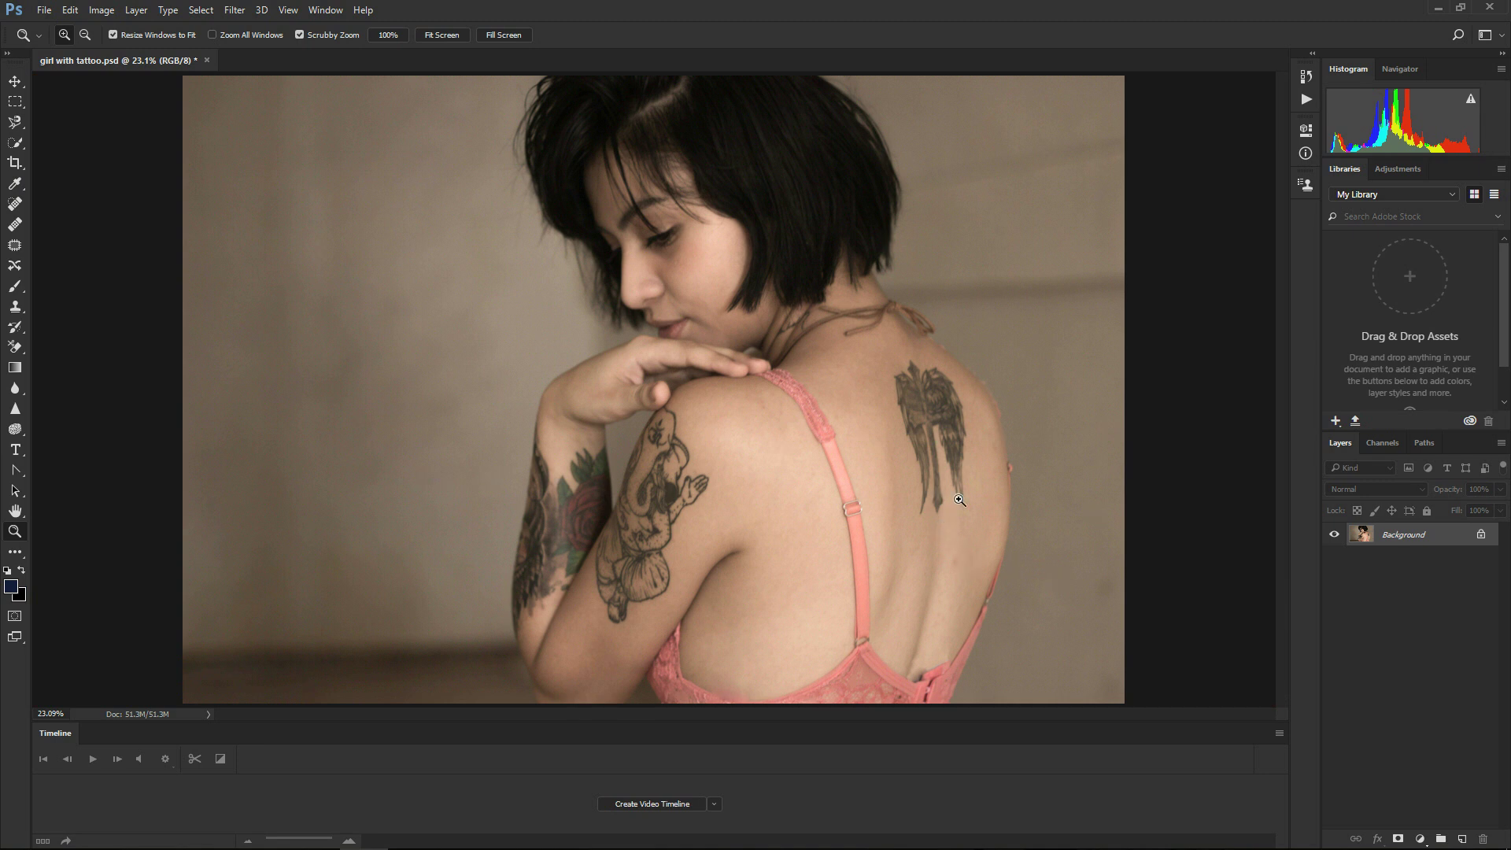
pyautogui.click(936, 417)
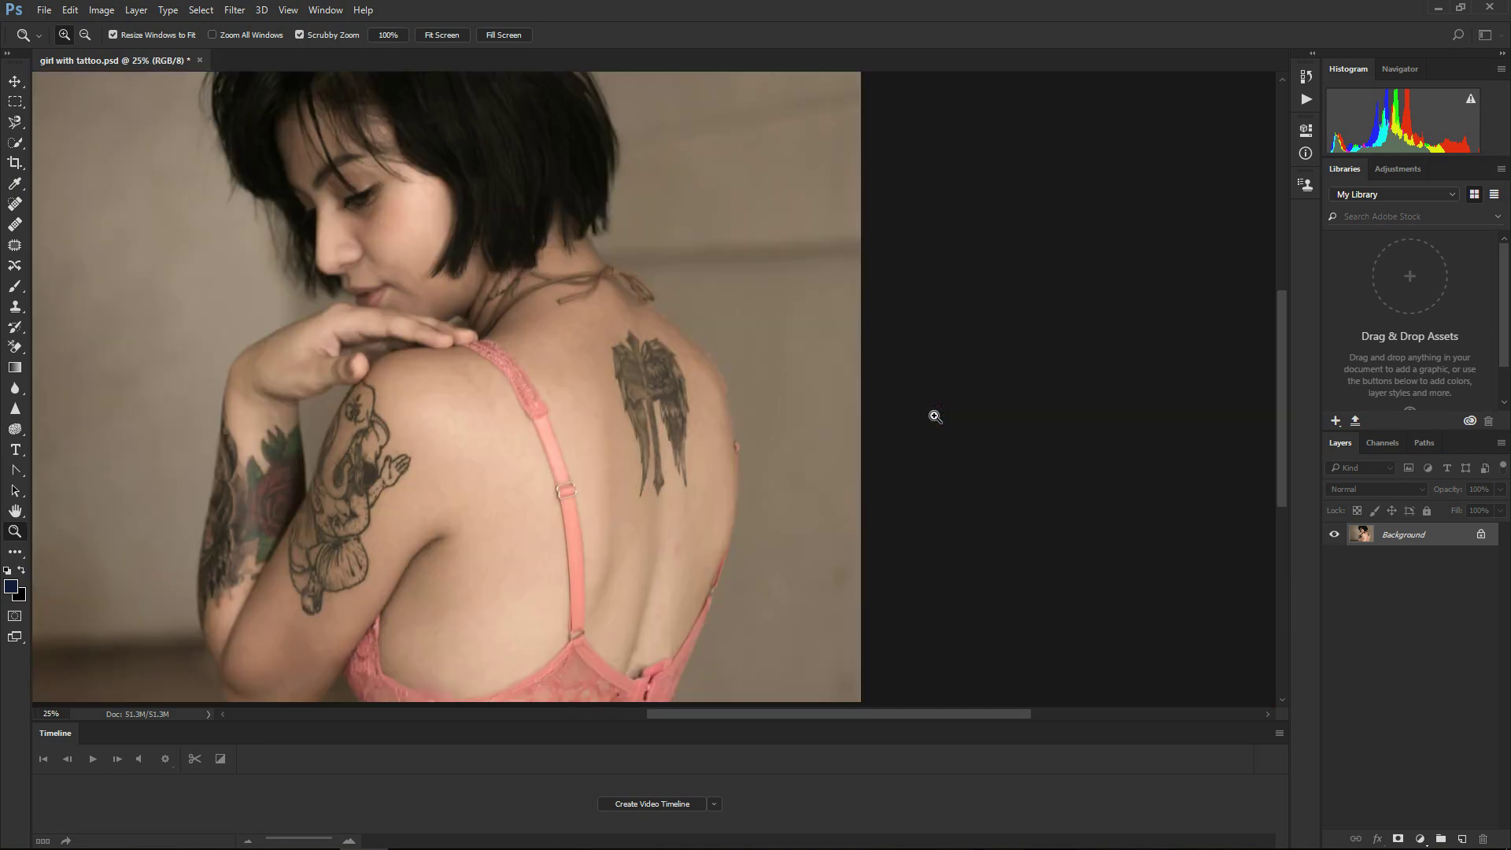
pyautogui.click(663, 384)
pyautogui.click(661, 384)
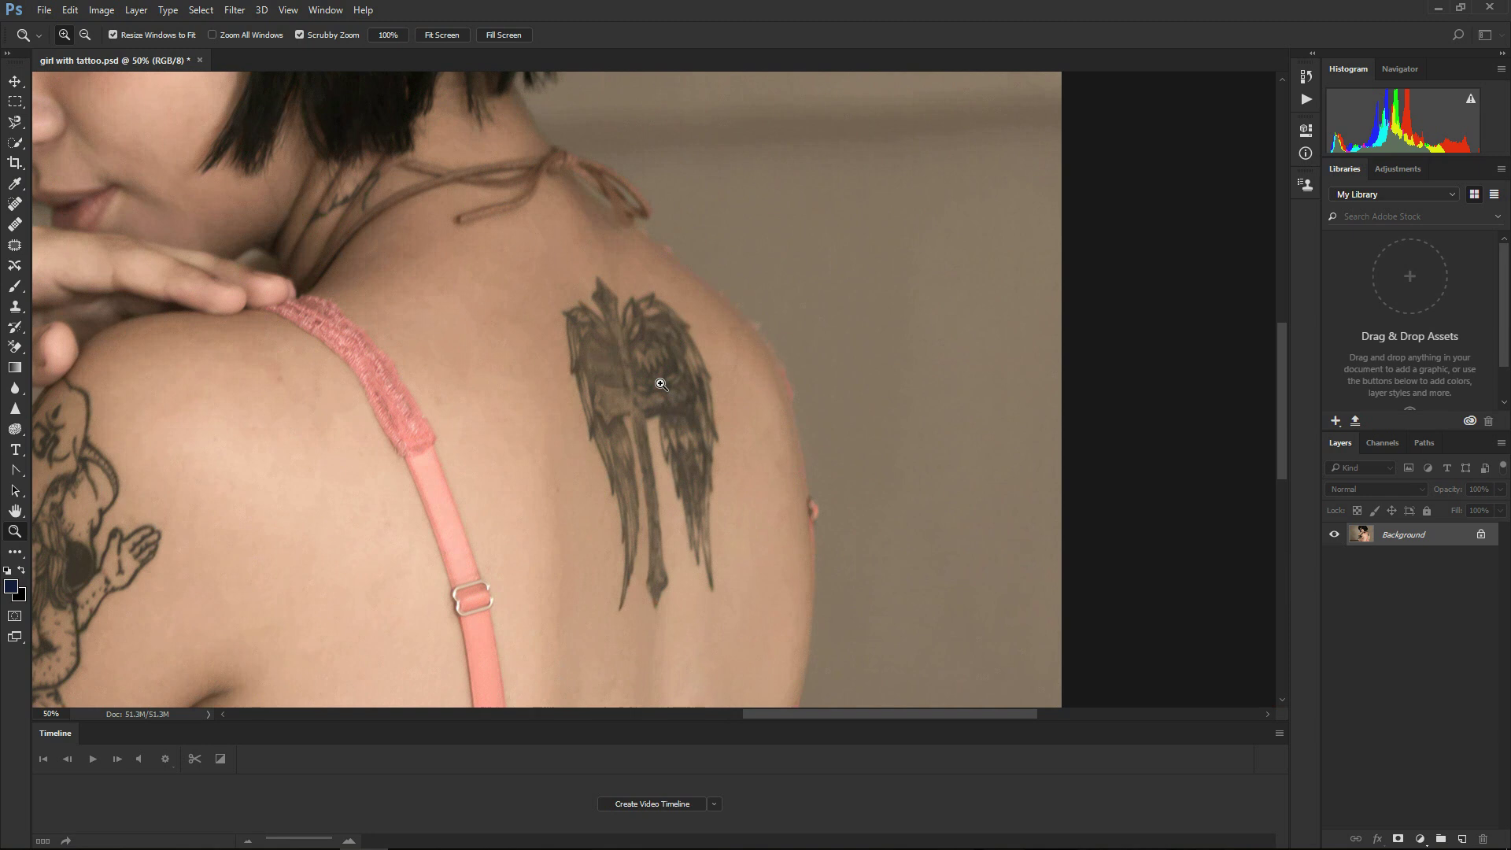
pyautogui.click(661, 384)
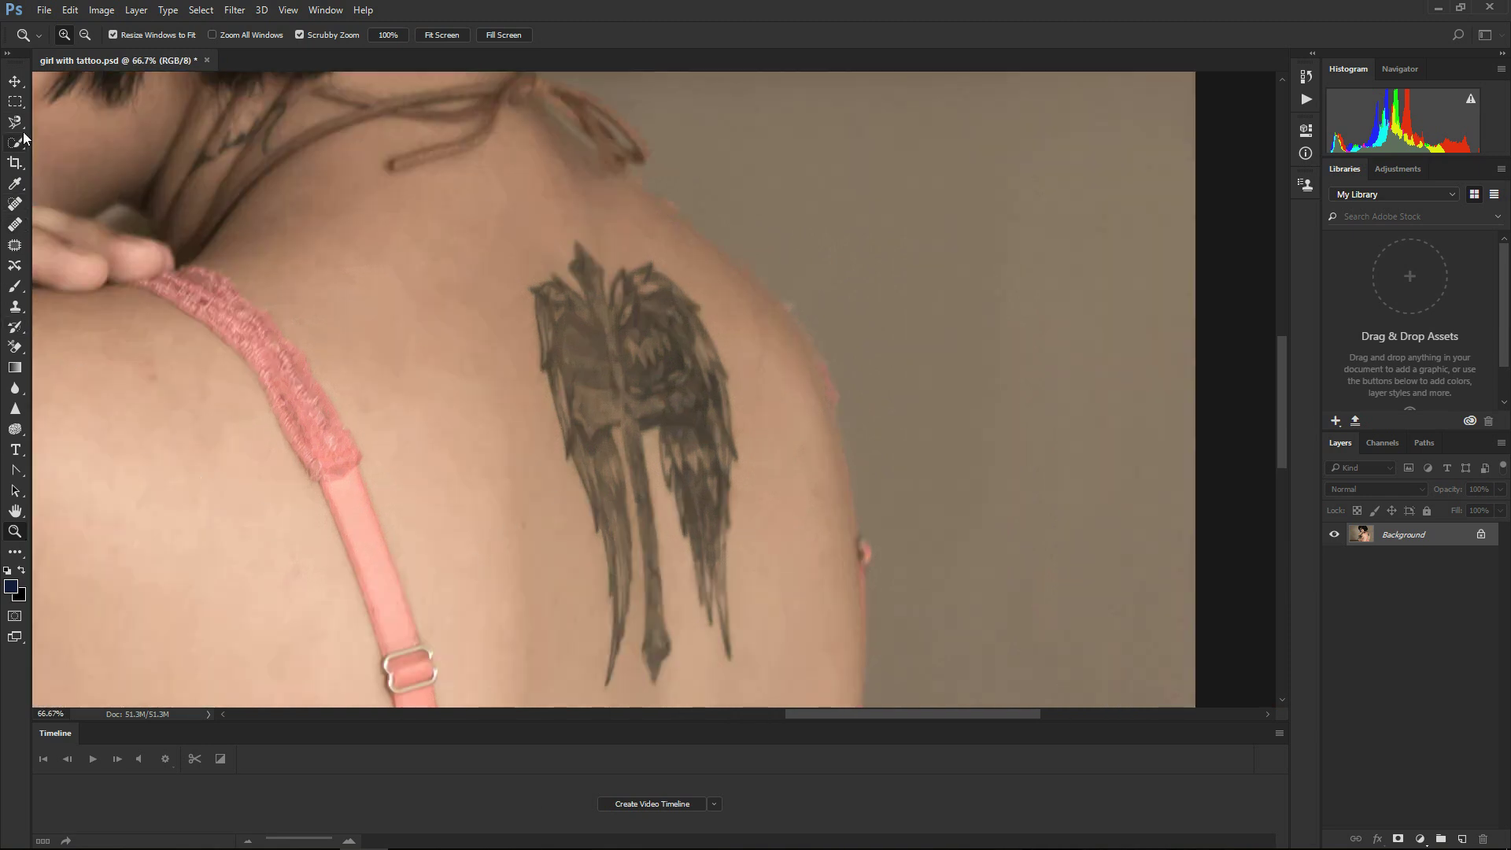
pyautogui.click(15, 247)
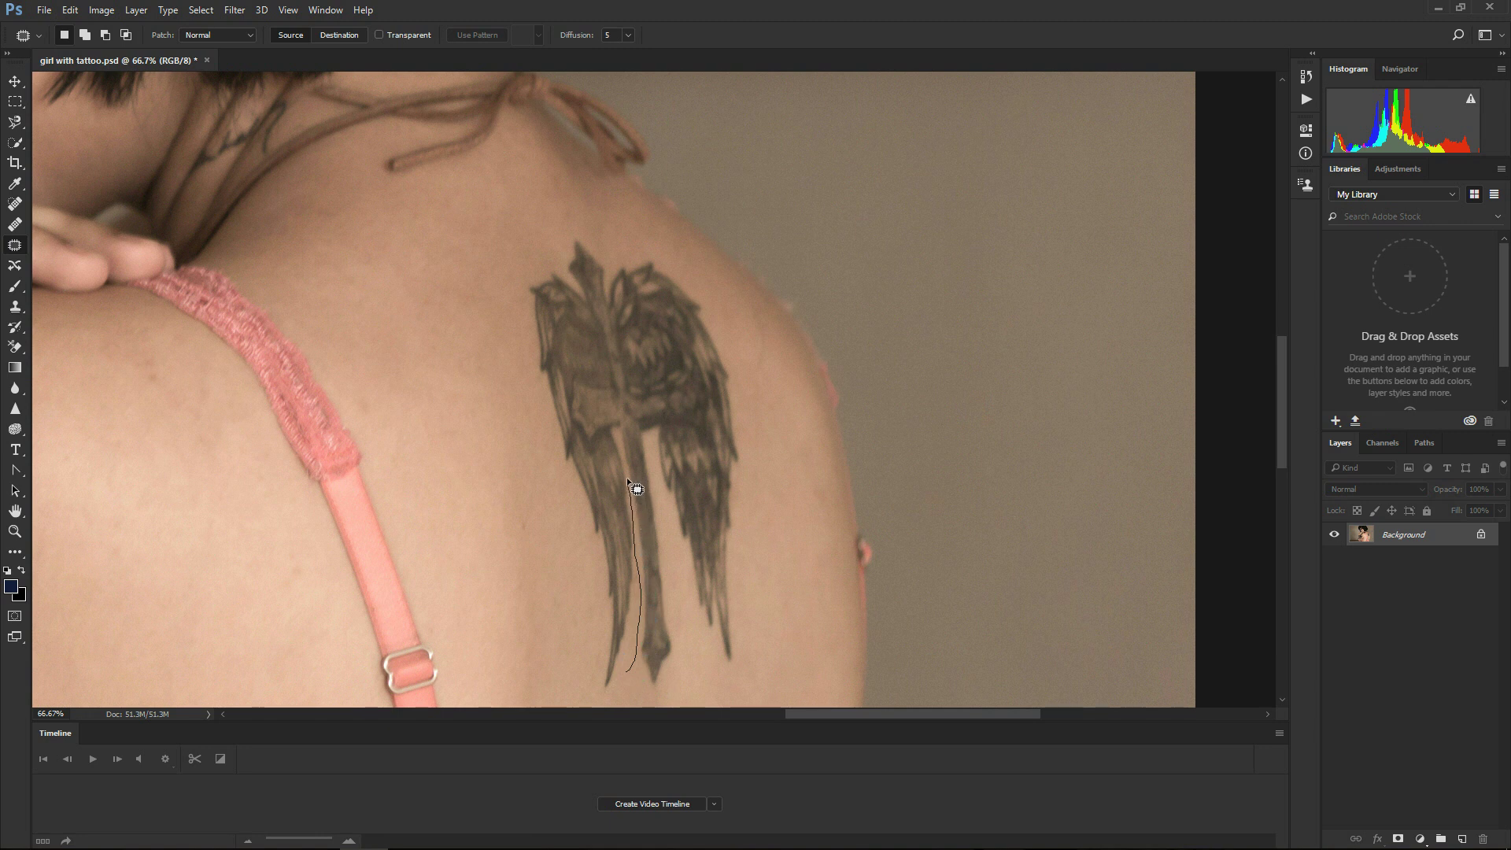
pyautogui.moveTo(621, 437)
pyautogui.mouseDown()
pyautogui.moveTo(564, 459)
pyautogui.moveTo(519, 616)
pyautogui.moveTo(552, 682)
pyautogui.moveTo(614, 694)
pyautogui.moveTo(625, 673)
pyautogui.moveTo(596, 627)
pyautogui.moveTo(540, 601)
pyautogui.mouseUp()
pyautogui.click(668, 592)
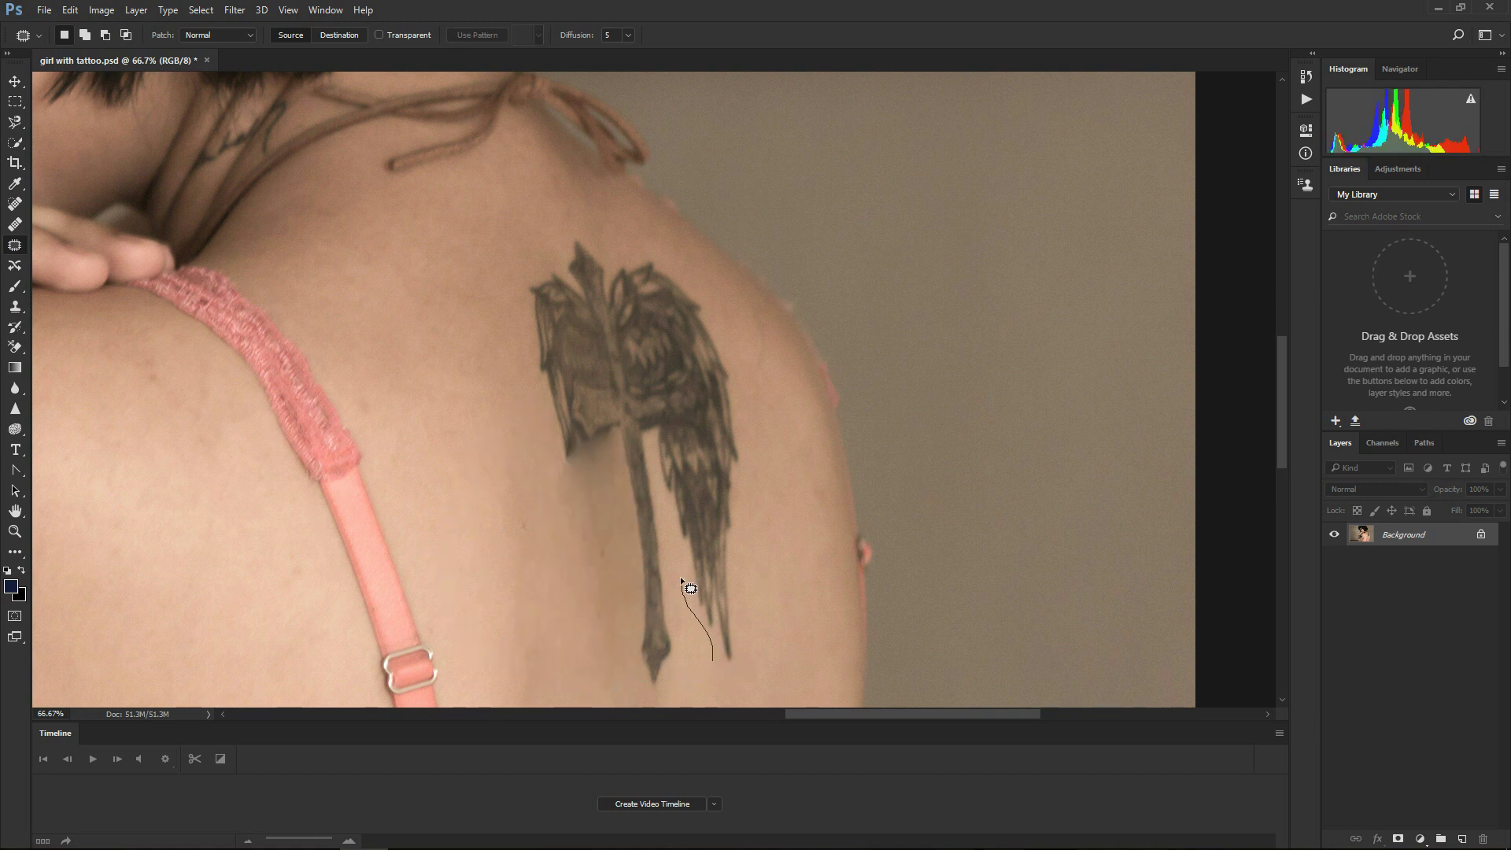
# Patch out the lower feathers of the right wing in the back tattoo, sampling clean skin to its right.
pyautogui.moveTo(710, 425)
pyautogui.mouseDown()
pyautogui.moveTo(755, 594)
pyautogui.moveTo(713, 661)
pyautogui.mouseUp()
pyautogui.moveTo(735, 601); pyautogui.dragTo(814, 595)
pyautogui.click(809, 460)
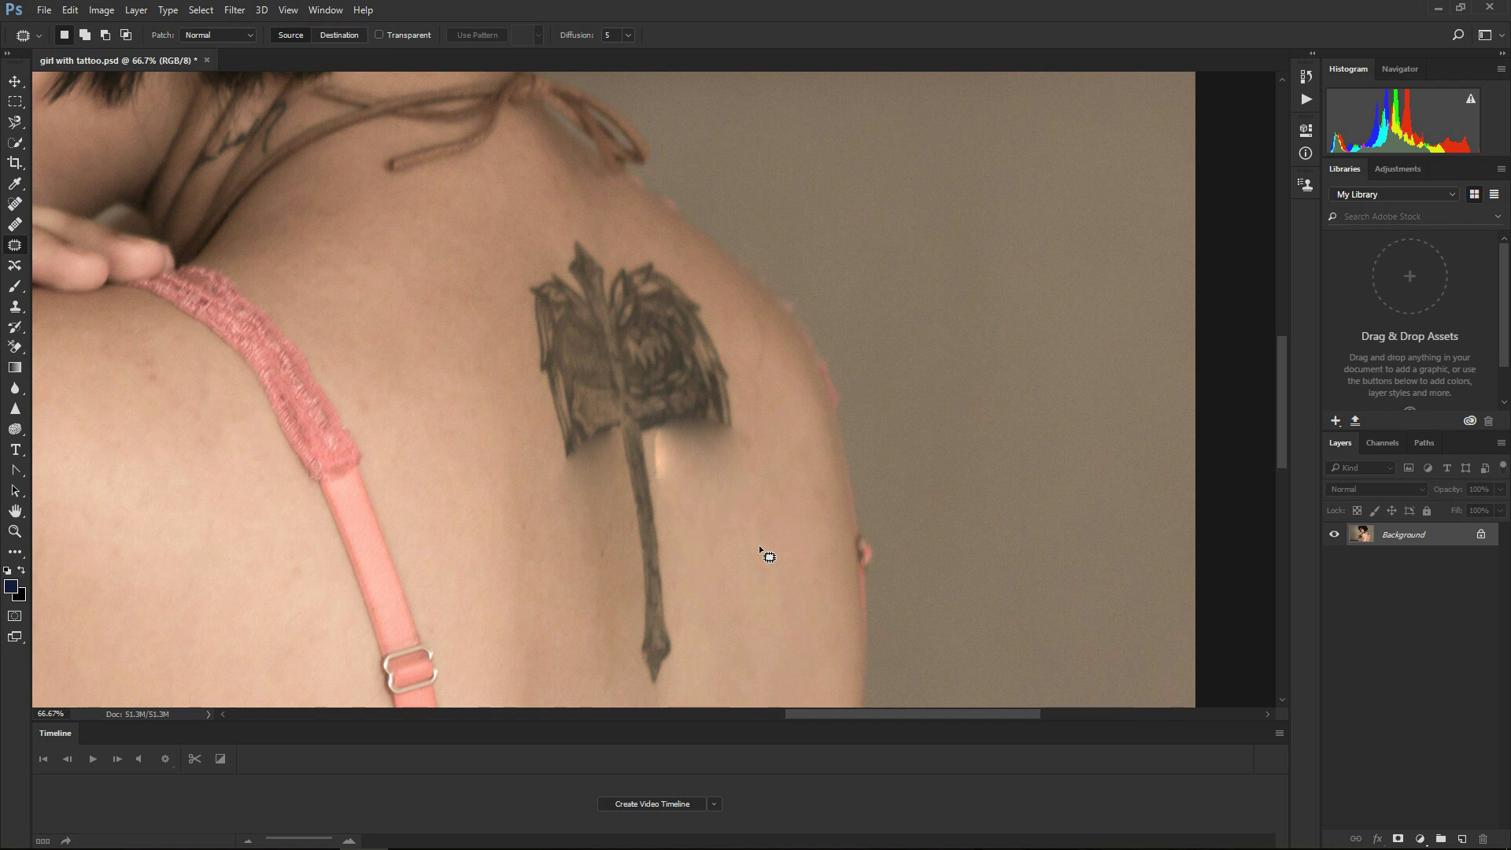
# Patch out the pointed lower tip of the staff in the back tattoo with clean skin beneath it.
pyautogui.click(15, 532)
pyautogui.rightClick(294, 455)
pyautogui.click(338, 465)
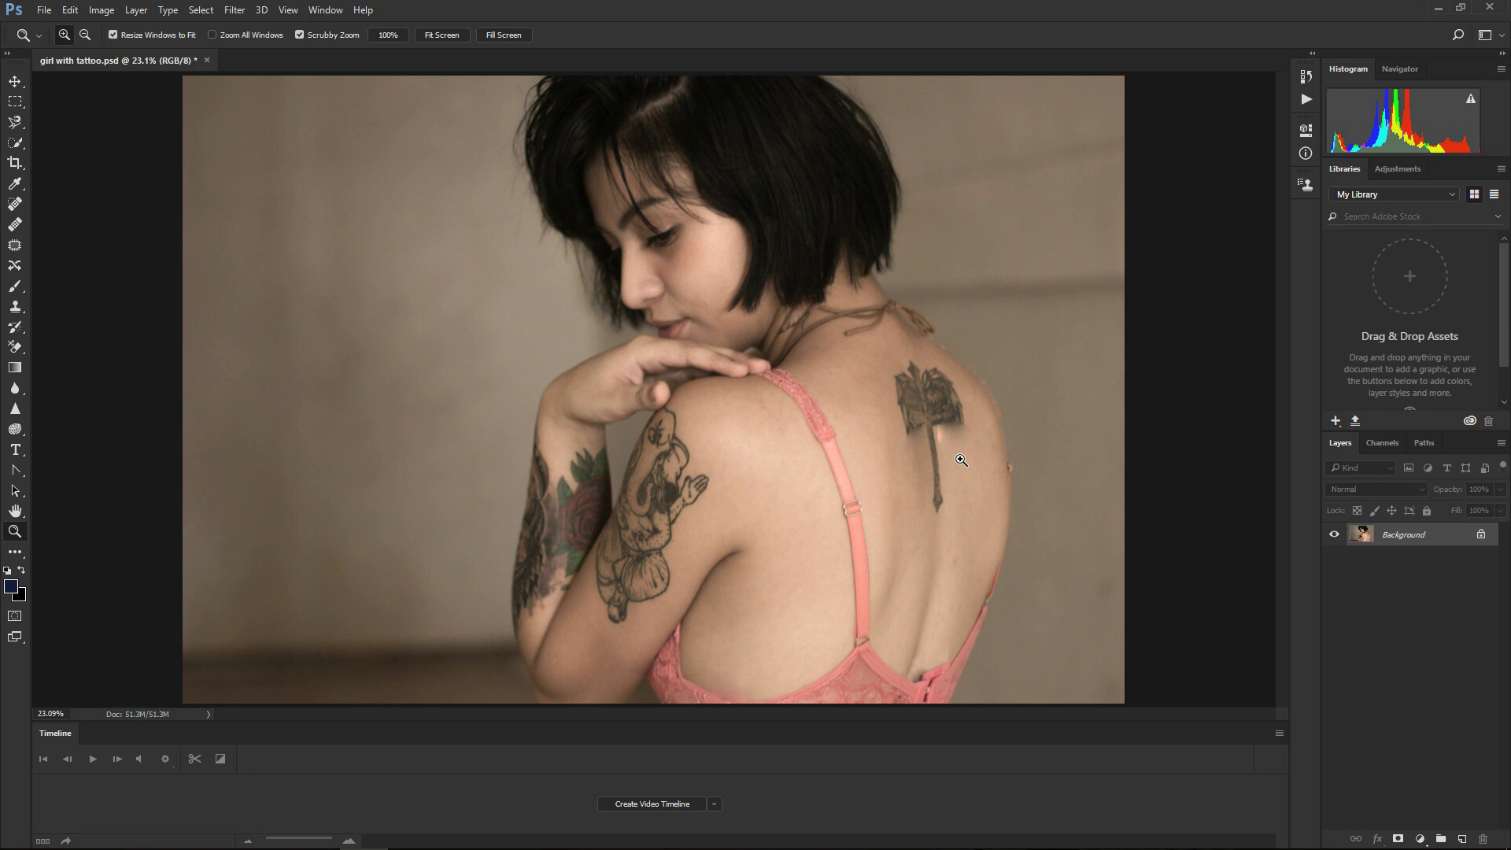
pyautogui.click(950, 425)
pyautogui.click(663, 378)
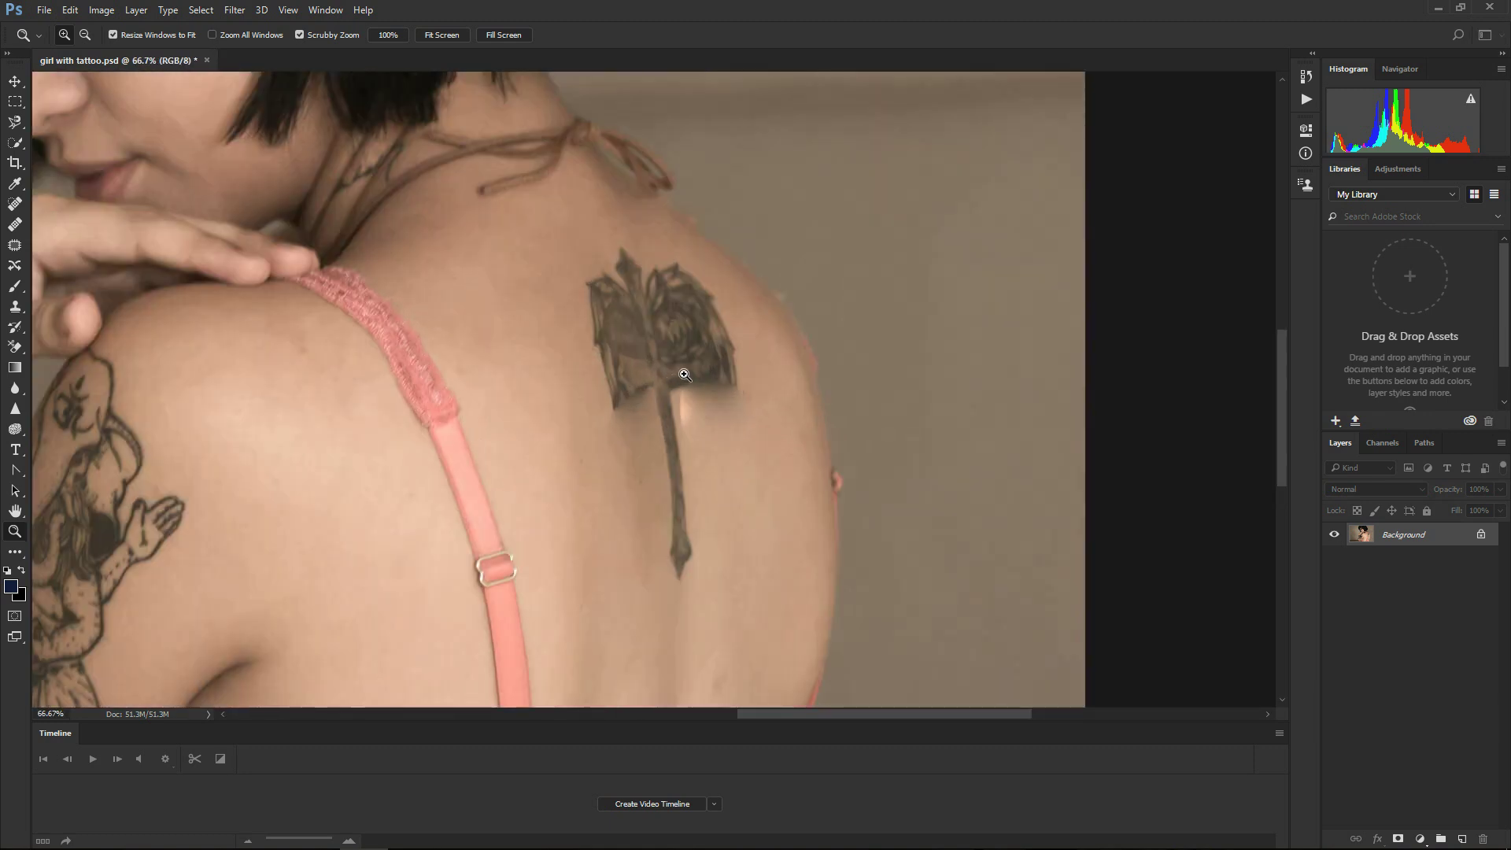
pyautogui.click(680, 378)
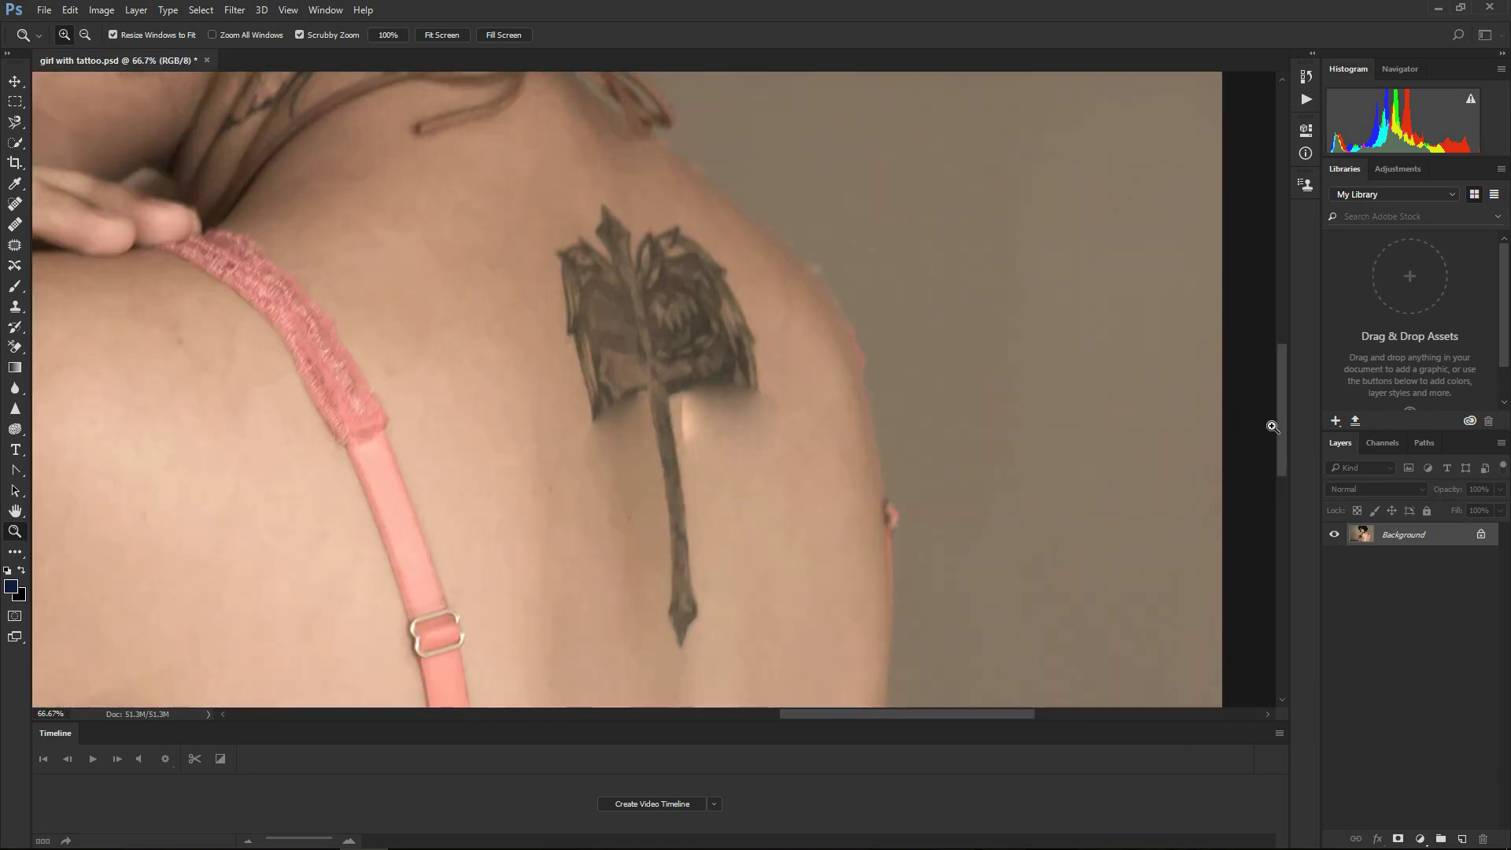
pyautogui.moveTo(1282, 425); pyautogui.dragTo(1291, 488)
pyautogui.click(14, 245)
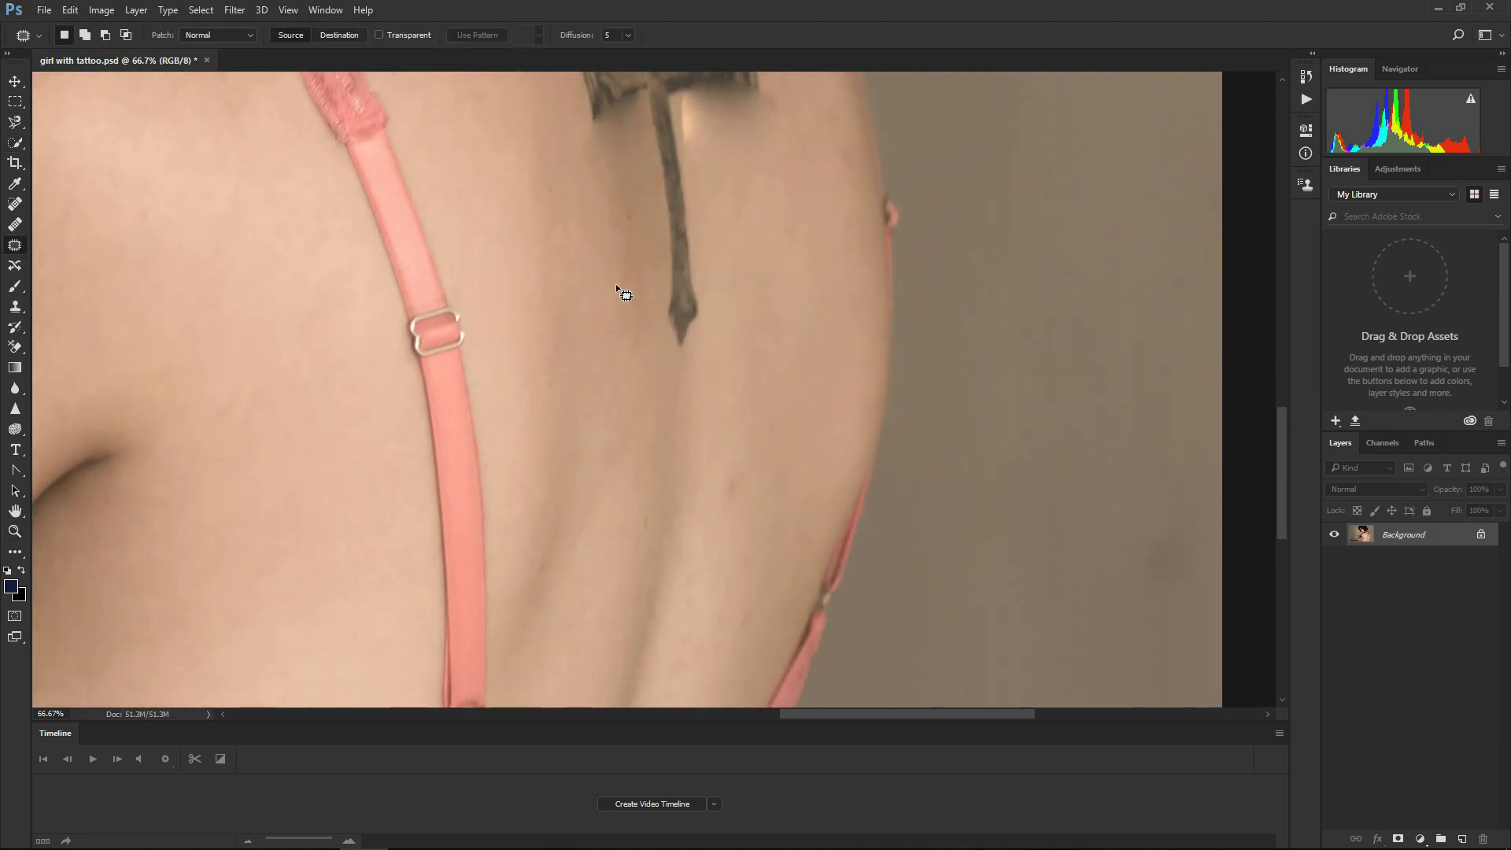
pyautogui.scroll(1, 762, 352)
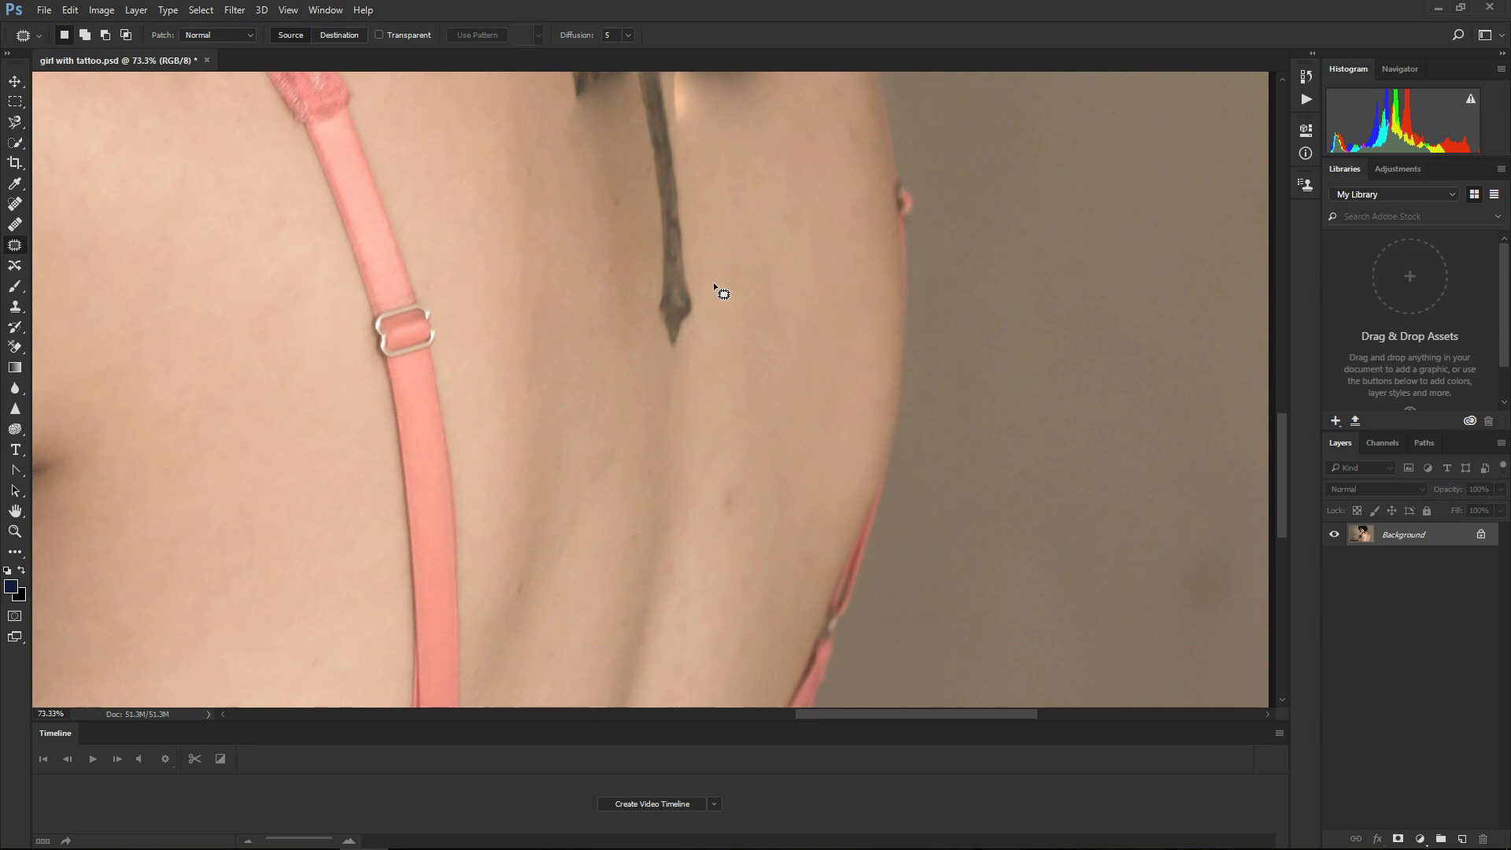
pyautogui.moveTo(713, 282)
pyautogui.mouseDown()
pyautogui.moveTo(641, 249)
pyautogui.moveTo(628, 326)
pyautogui.moveTo(658, 361)
pyautogui.mouseUp()
pyautogui.moveTo(725, 280); pyautogui.dragTo(694, 439)
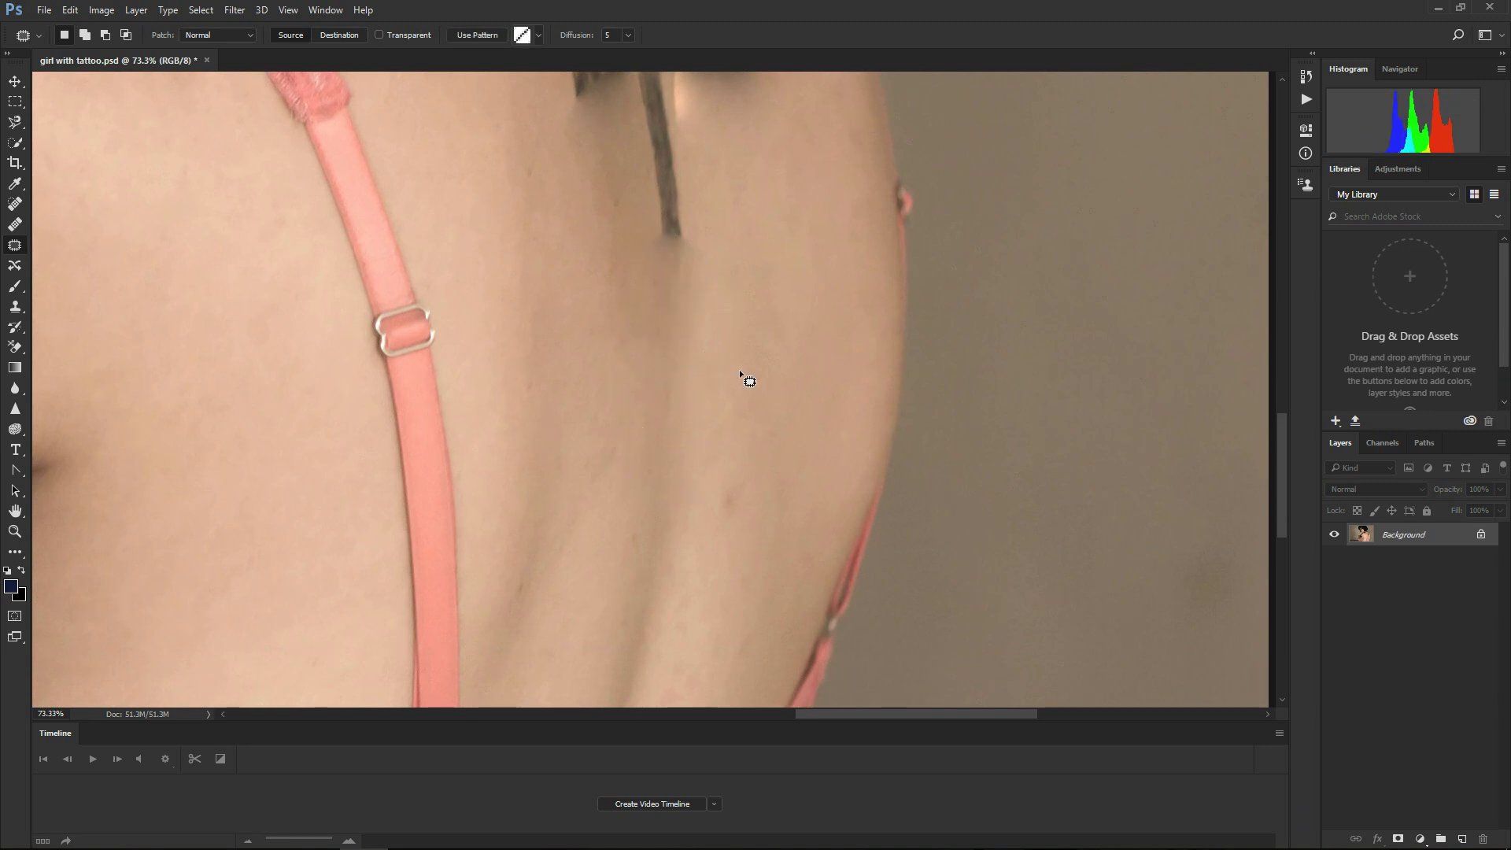
pyautogui.hotkey('ctrl', 'd')
# Patch out the middle of the staff in the back tattoo, leaving only the stub below the wings.
pyautogui.scroll(3, 1251, 432)
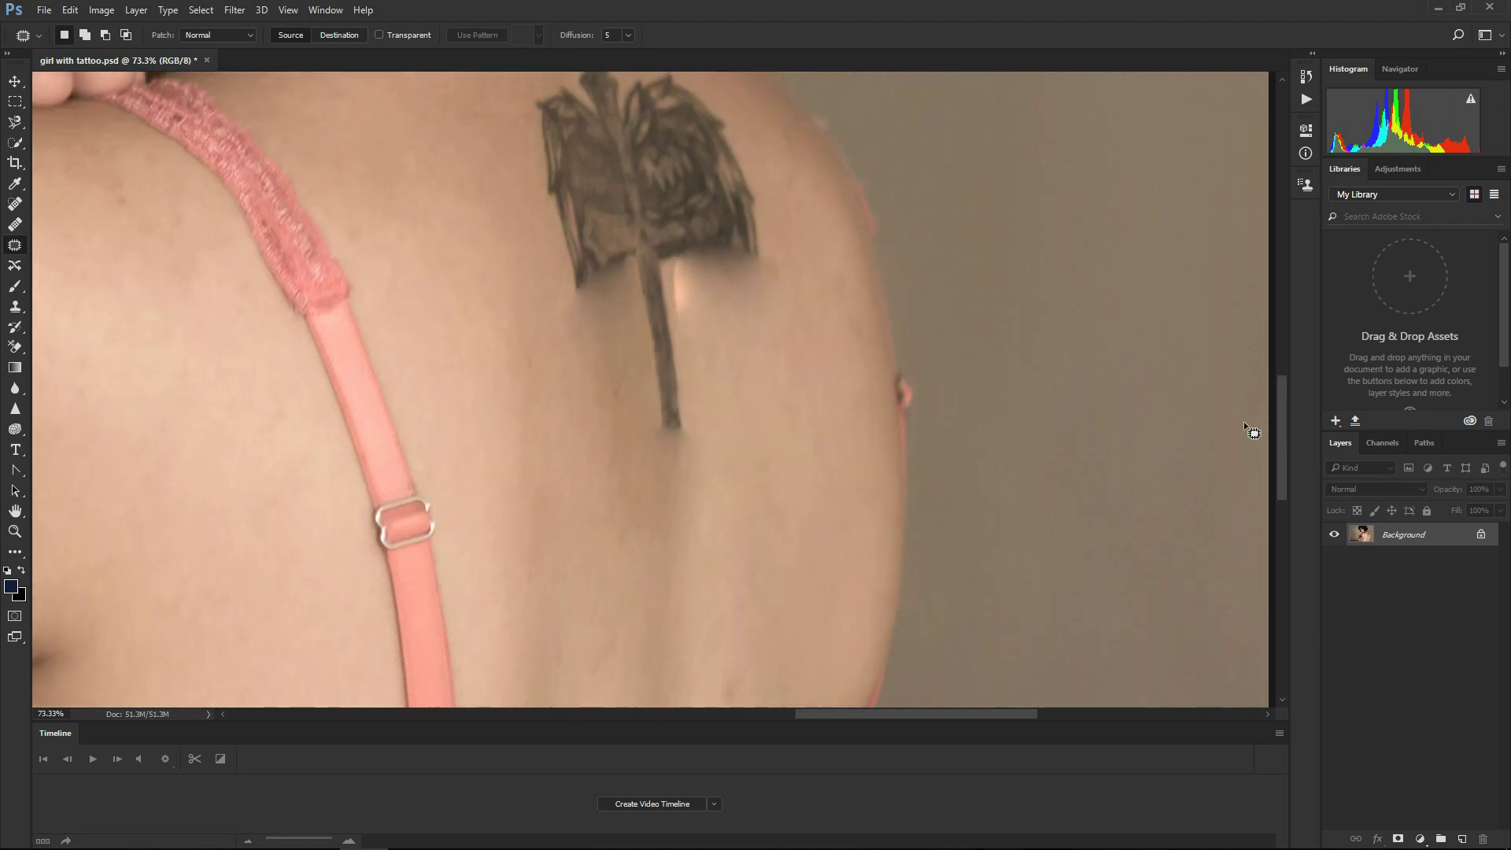
pyautogui.moveTo(644, 309)
pyautogui.mouseDown()
pyautogui.moveTo(624, 388)
pyautogui.moveTo(636, 458)
pyautogui.moveTo(690, 443)
pyautogui.moveTo(687, 593)
pyautogui.mouseUp()
pyautogui.hotkey('ctrl', 'd')
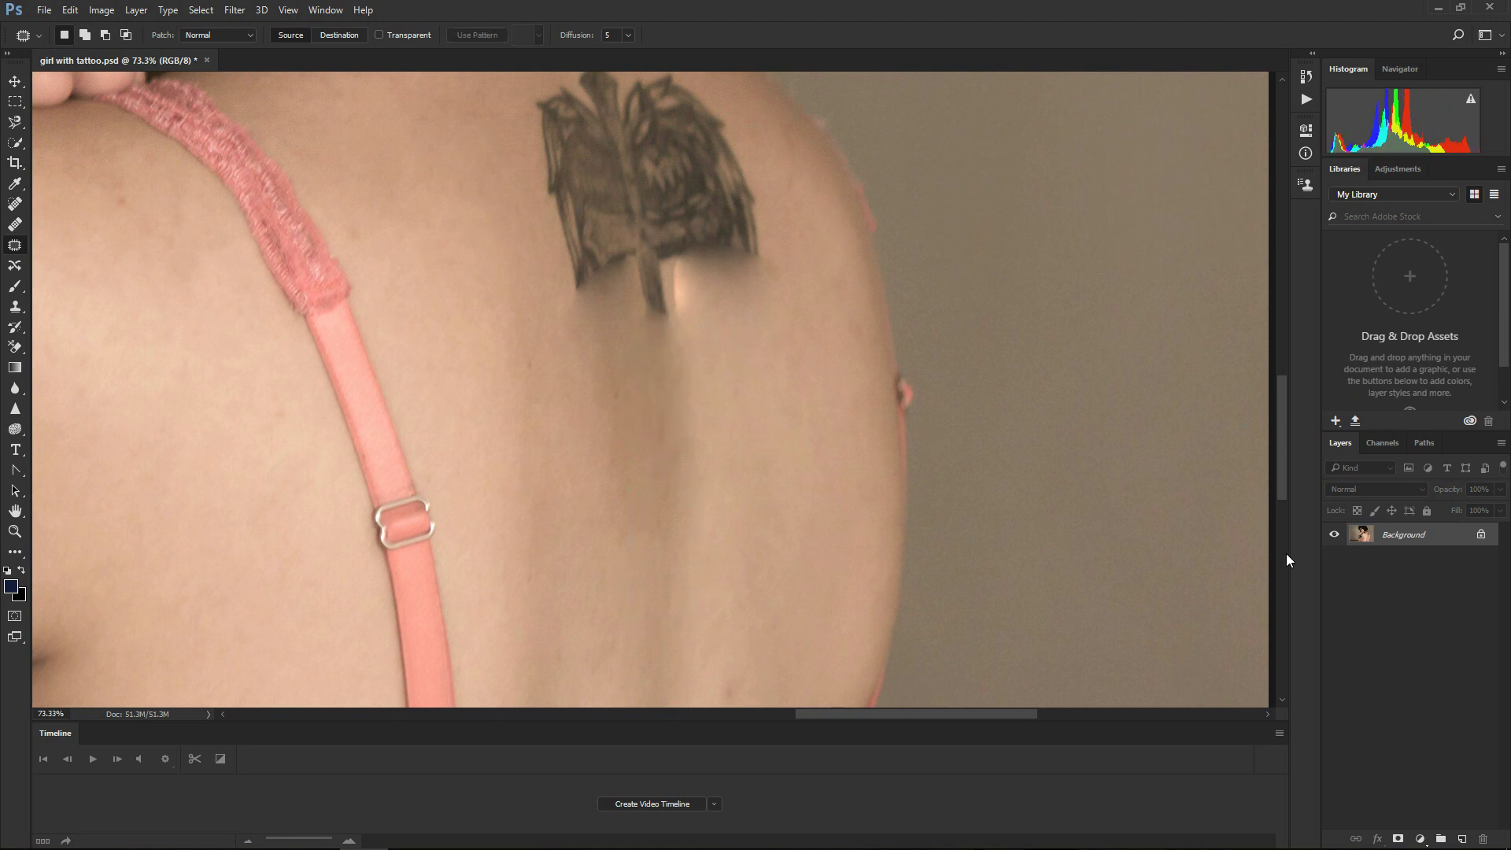
# Patch out the left wing and adjoining center of the back tattoo, sampling clean skin to its left.
pyautogui.moveTo(1288, 493); pyautogui.dragTo(856, 452)
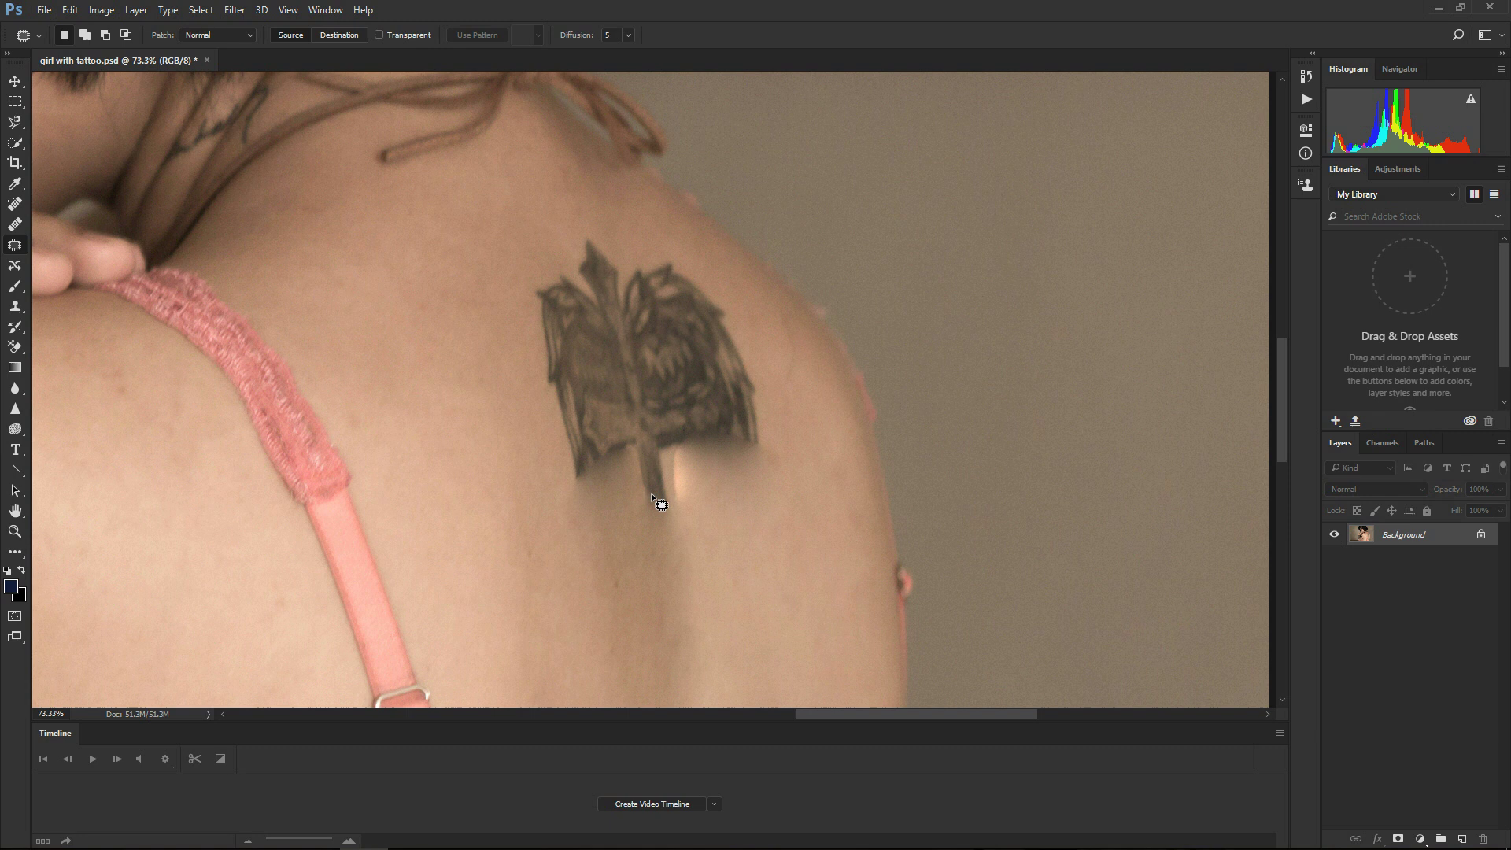
pyautogui.moveTo(660, 510); pyautogui.dragTo(643, 407)
pyautogui.moveTo(565, 228)
pyautogui.mouseDown()
pyautogui.moveTo(508, 272)
pyautogui.moveTo(498, 336)
pyautogui.moveTo(528, 468)
pyautogui.moveTo(655, 516)
pyautogui.mouseUp()
pyautogui.moveTo(565, 478); pyautogui.dragTo(482, 500)
pyautogui.hotkey('ctrl', 'd')
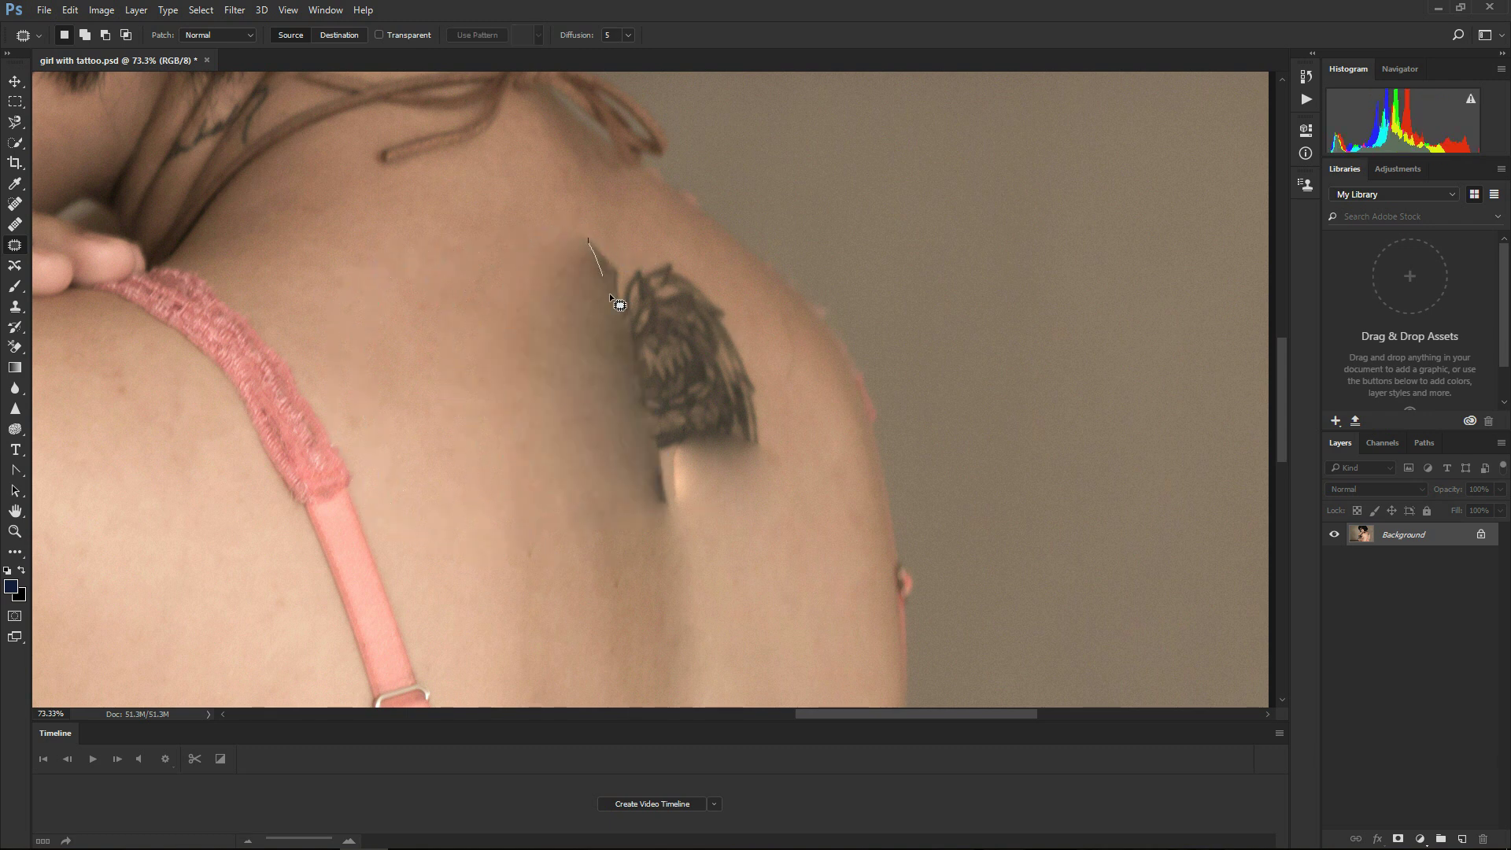
# Patch out the right wing and the remaining staff of the back tattoo, sampling clean skin lower on the back.
pyautogui.moveTo(611, 296)
pyautogui.mouseDown()
pyautogui.moveTo(650, 482)
pyautogui.moveTo(673, 525)
pyautogui.moveTo(716, 519)
pyautogui.moveTo(786, 418)
pyautogui.moveTo(766, 346)
pyautogui.moveTo(690, 252)
pyautogui.moveTo(591, 240)
pyautogui.mouseUp()
pyautogui.moveTo(723, 425); pyautogui.dragTo(788, 644)
pyautogui.hotkey('ctrl', 'd')
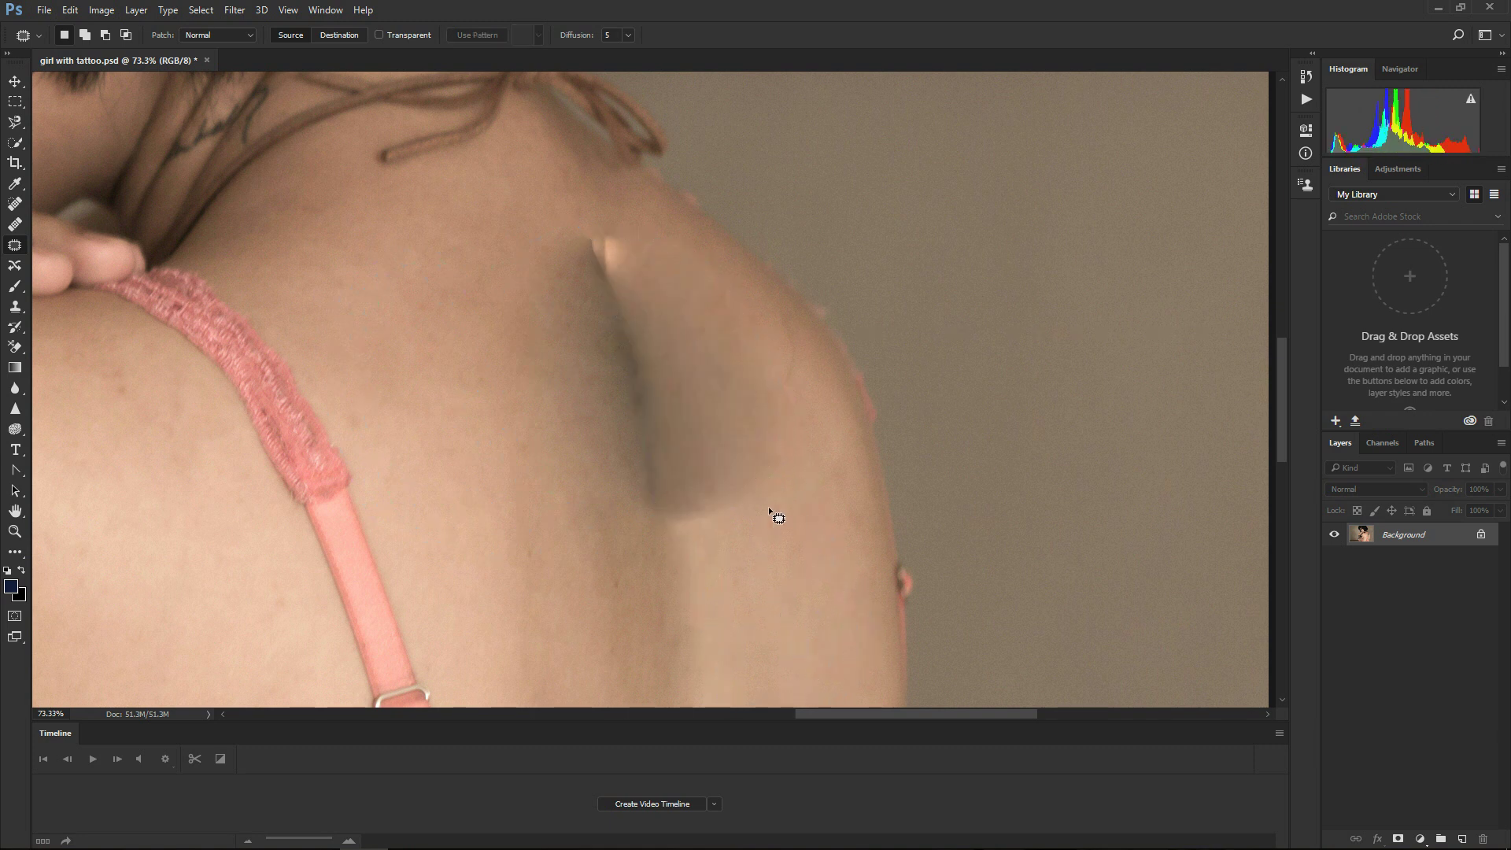
# Patch the bright spot at the upper end of the back smudge with skin from above and left of it.
pyautogui.click(14, 531)
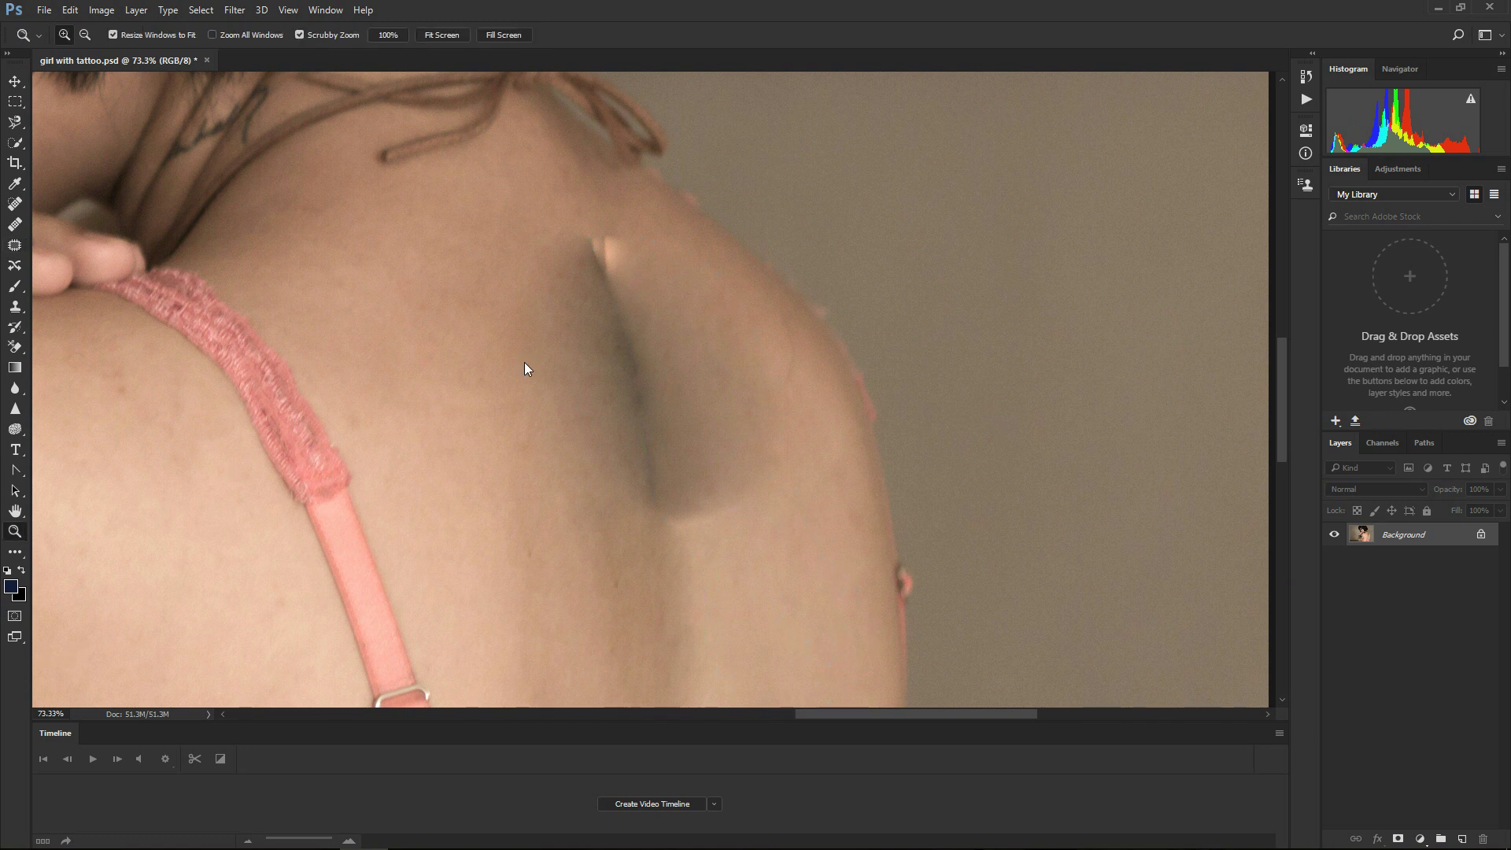
pyautogui.rightClick(527, 364)
pyautogui.click(551, 370)
pyautogui.click(937, 420)
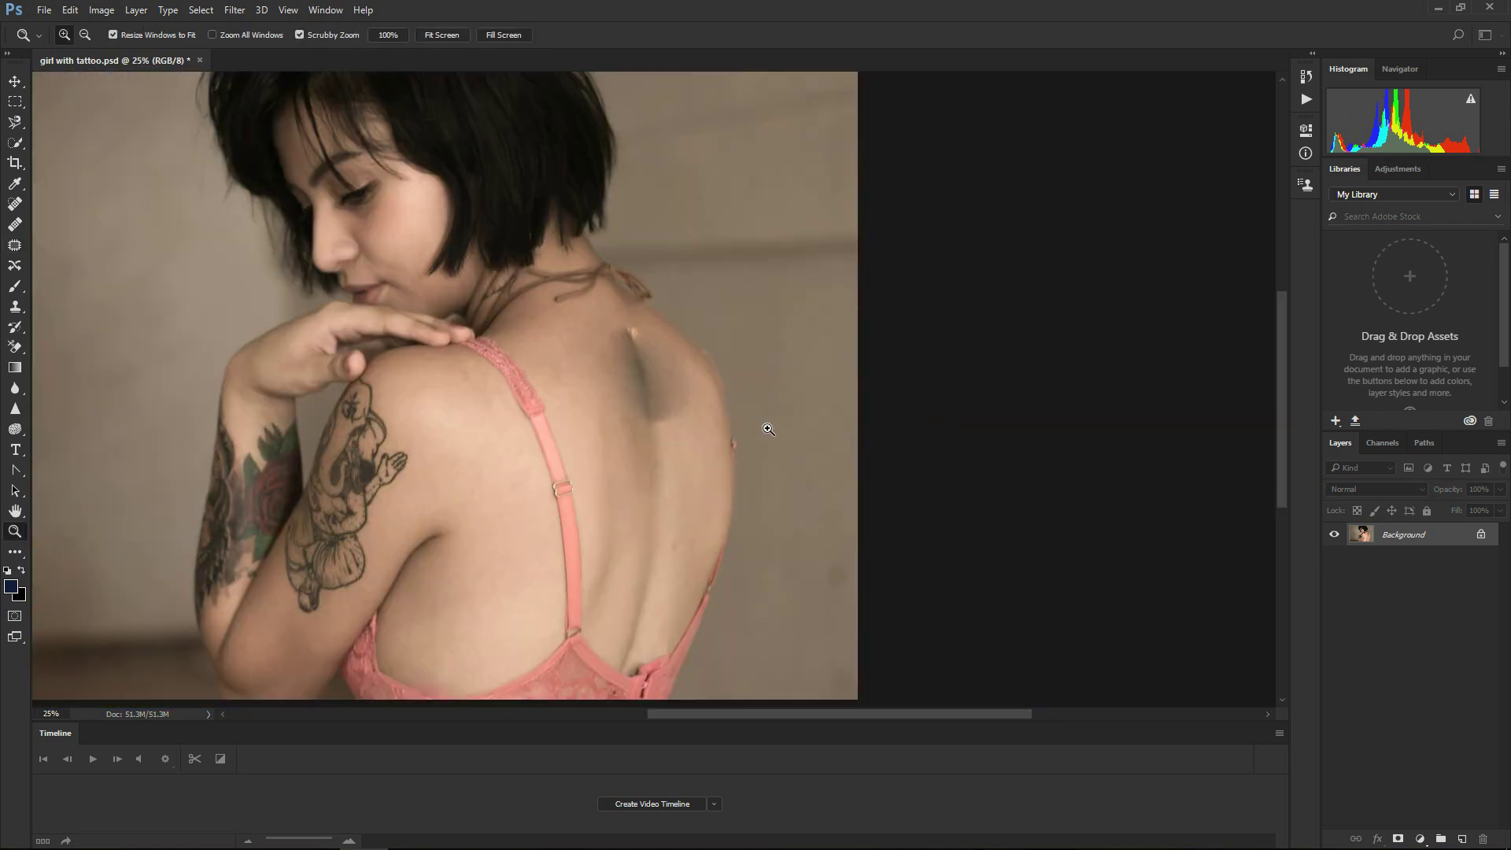
pyautogui.click(657, 399)
pyautogui.click(659, 394)
pyautogui.click(638, 332)
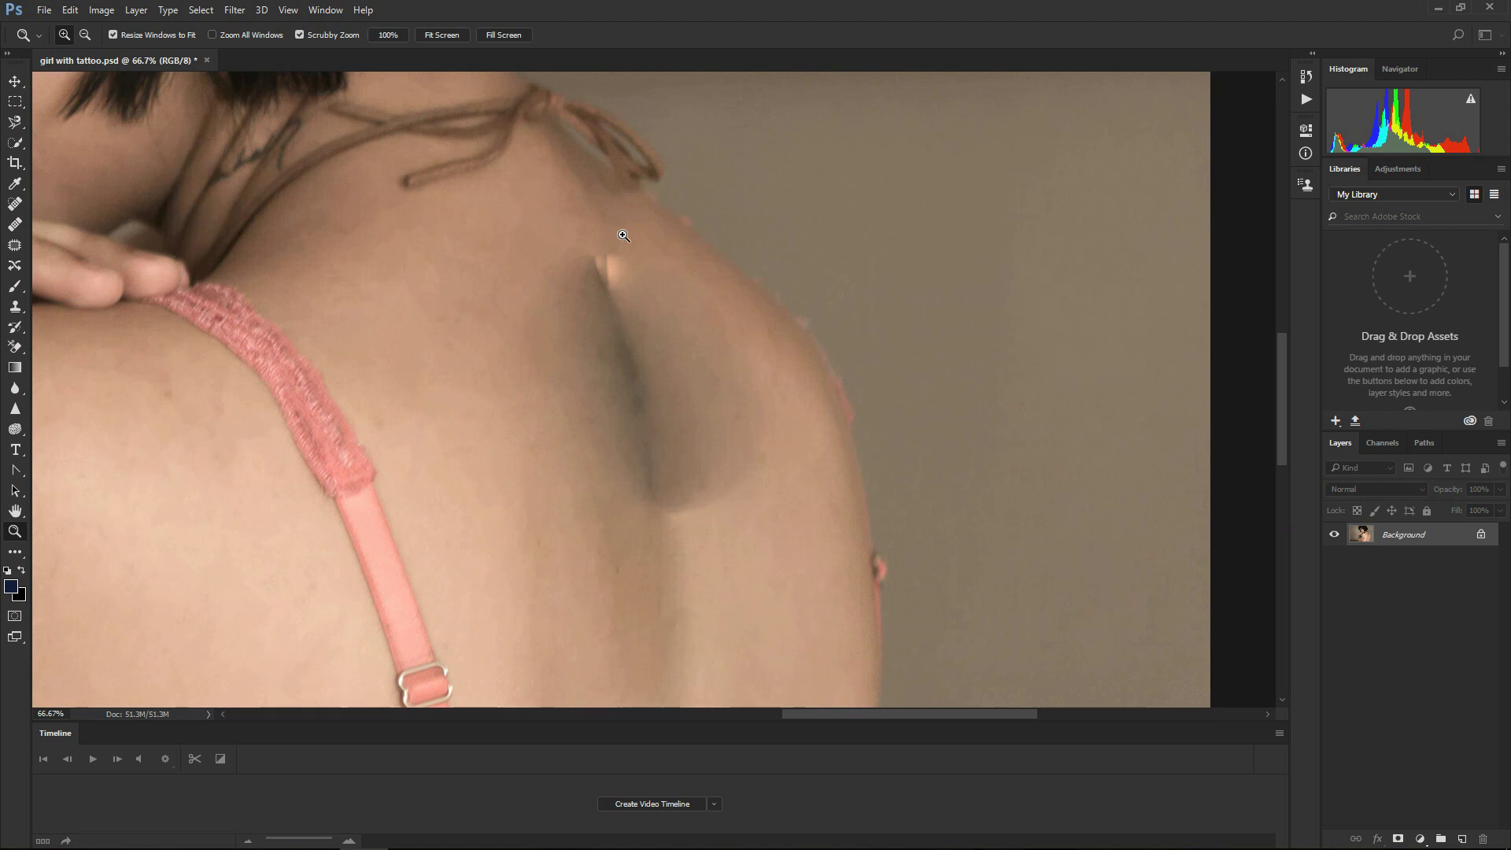
pyautogui.click(620, 245)
pyautogui.click(15, 246)
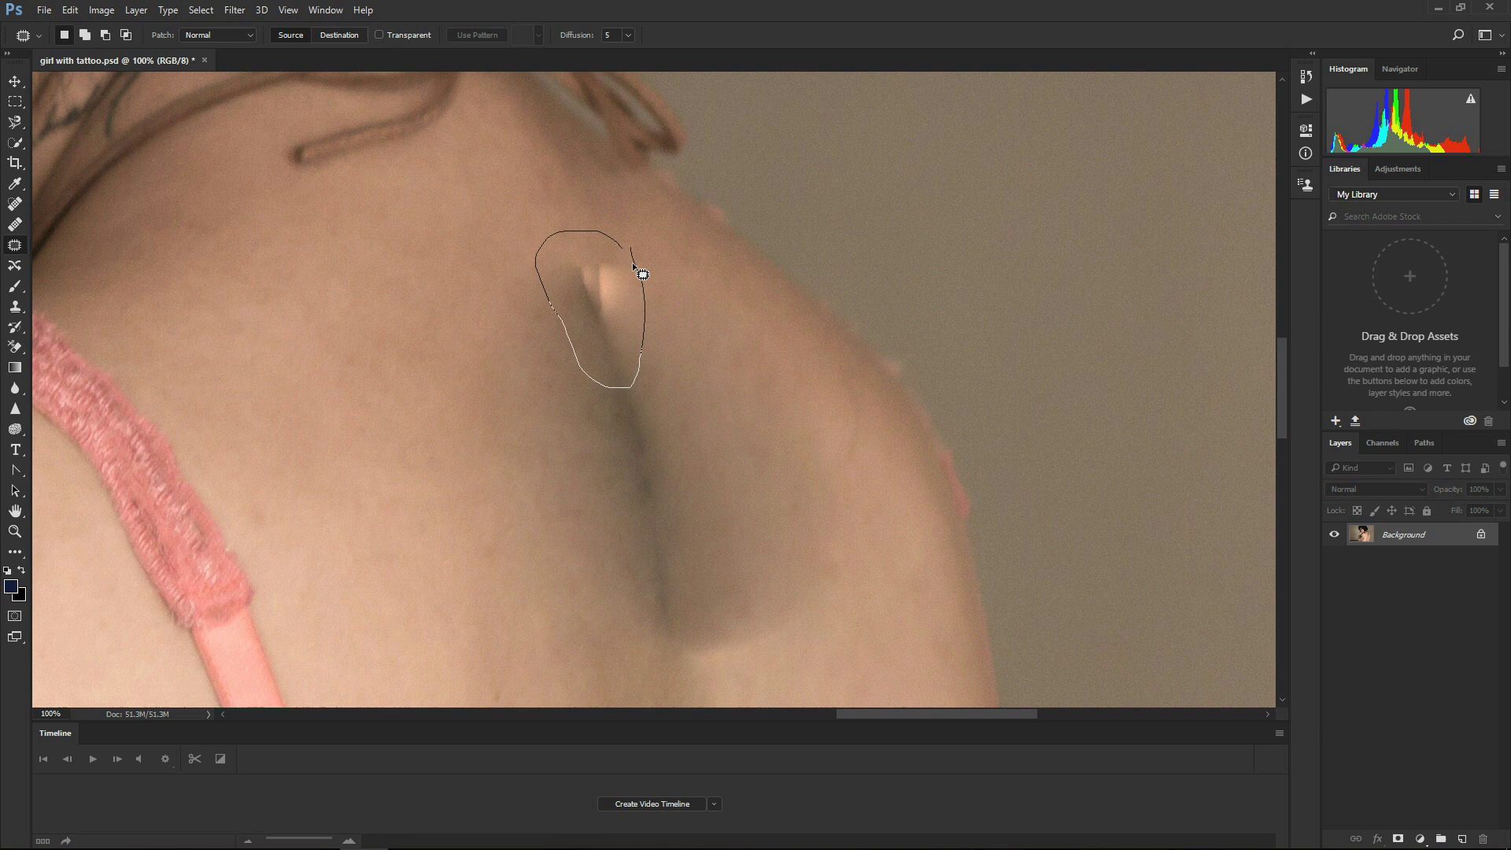
pyautogui.moveTo(631, 262); pyautogui.dragTo(629, 252)
pyautogui.moveTo(603, 313); pyautogui.dragTo(537, 174)
pyautogui.hotkey('ctrl', 'd')
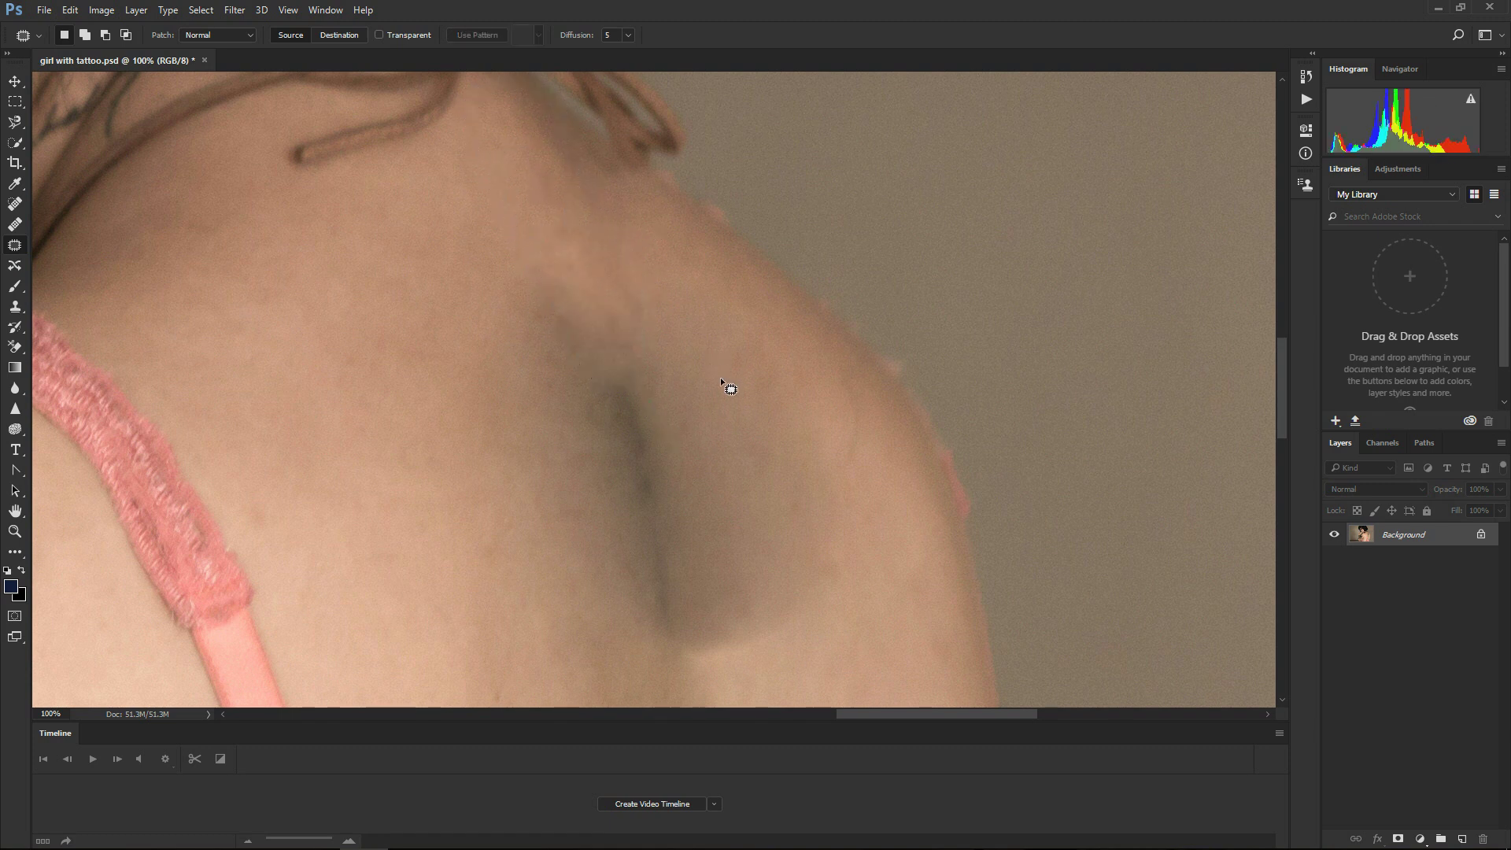
# Patch the outer side of the dark back smudge, toward the shoulder's edge, with skin from nearby.
pyautogui.moveTo(649, 344); pyautogui.dragTo(771, 602)
pyautogui.moveTo(835, 405); pyautogui.dragTo(777, 337)
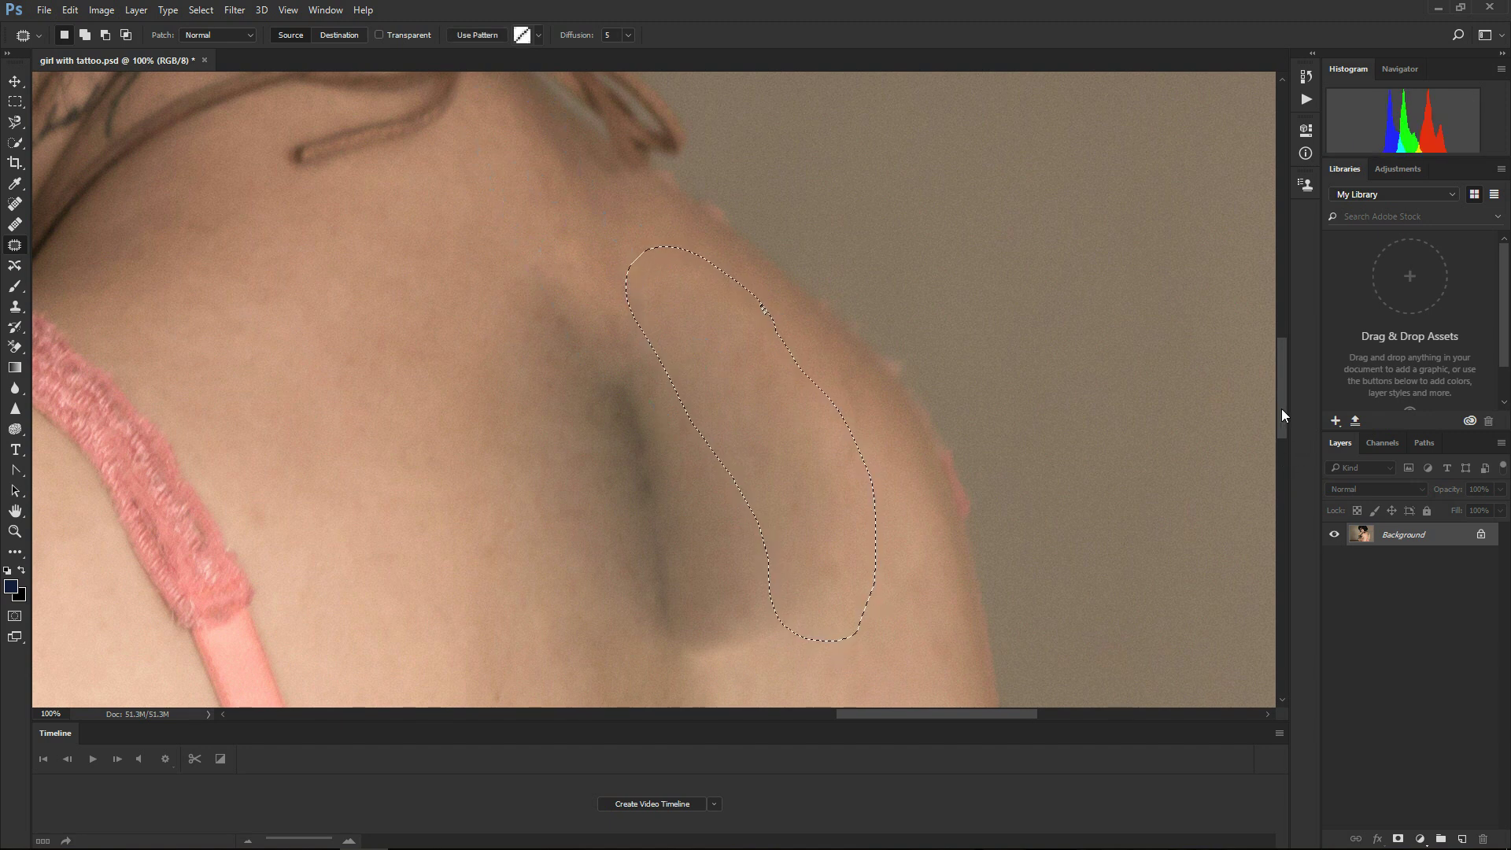
pyautogui.moveTo(1281, 408); pyautogui.dragTo(1291, 468)
pyautogui.moveTo(836, 276); pyautogui.dragTo(914, 641)
pyautogui.hotkey('ctrl', 'd')
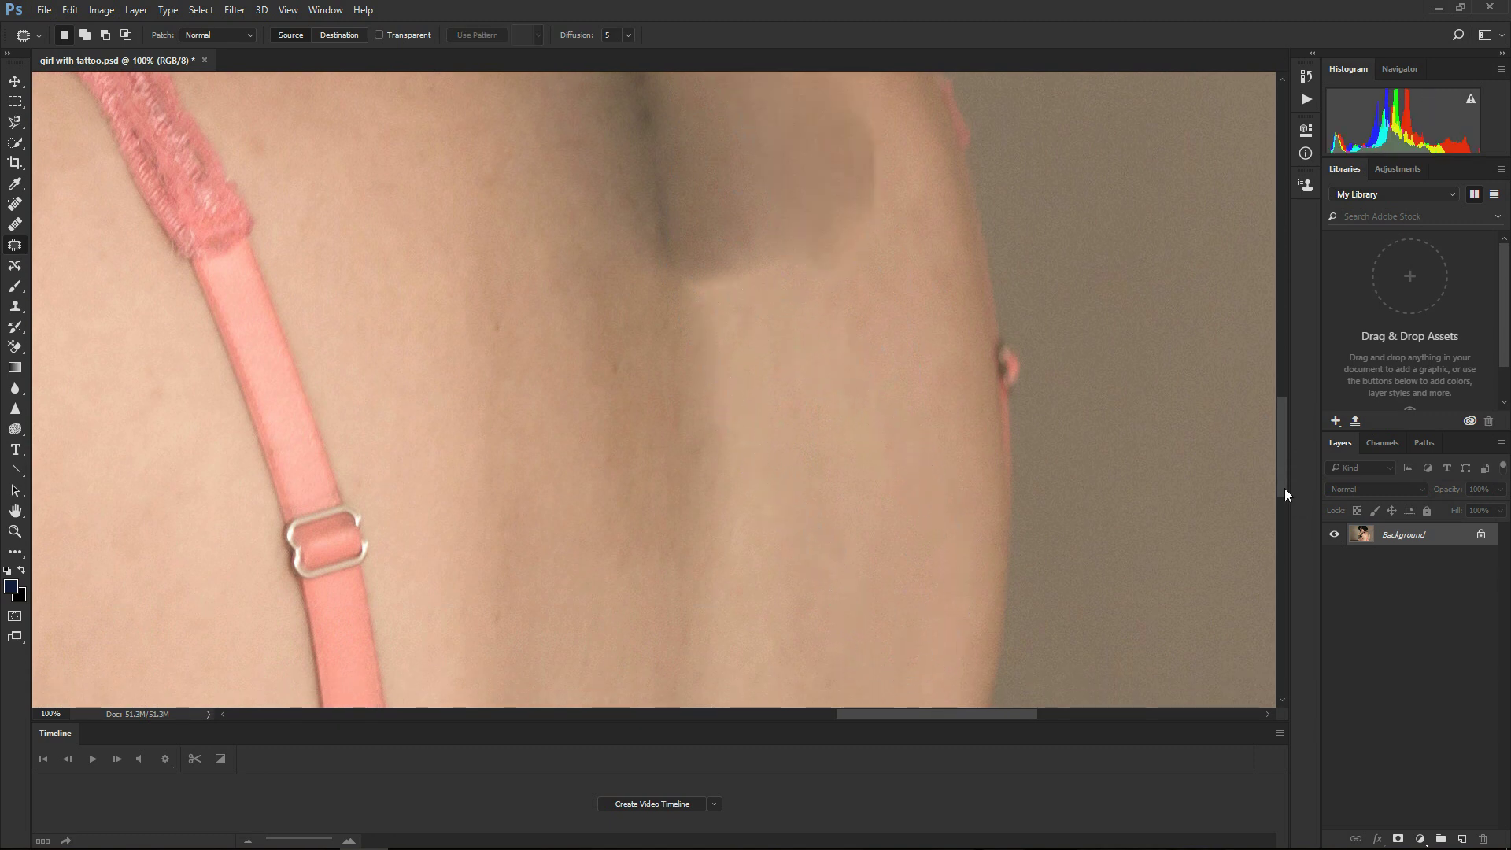
# Patch the hard edges on the outer side and underside of the back smudge.
pyautogui.moveTo(1284, 494); pyautogui.dragTo(1286, 442)
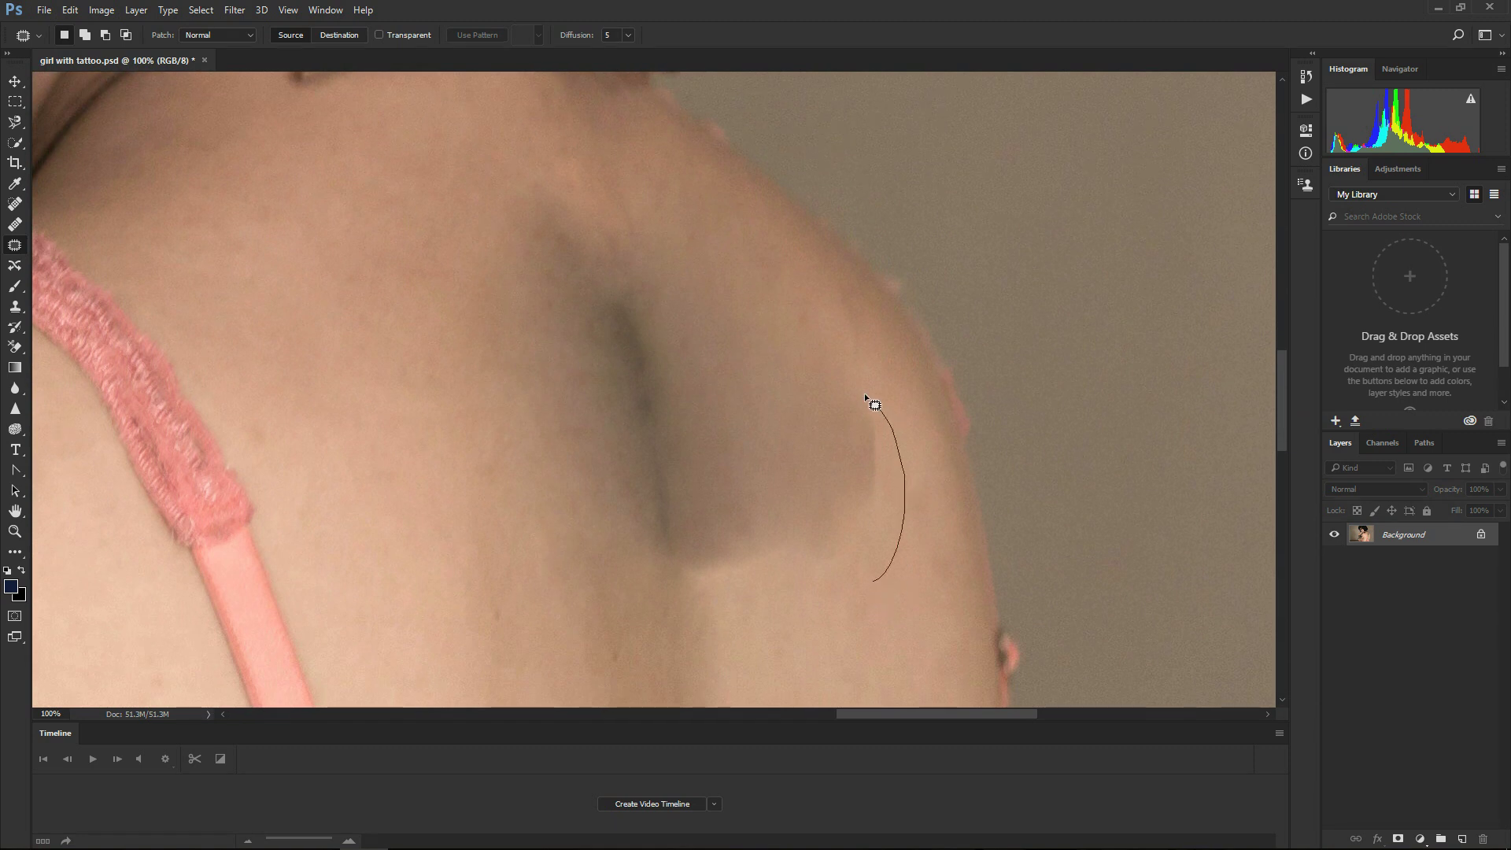
pyautogui.moveTo(870, 574); pyautogui.dragTo(872, 580)
pyautogui.moveTo(875, 529)
pyautogui.mouseDown()
pyautogui.moveTo(894, 583)
pyautogui.moveTo(924, 584)
pyautogui.mouseUp()
pyautogui.hotkey('ctrl', 'd')
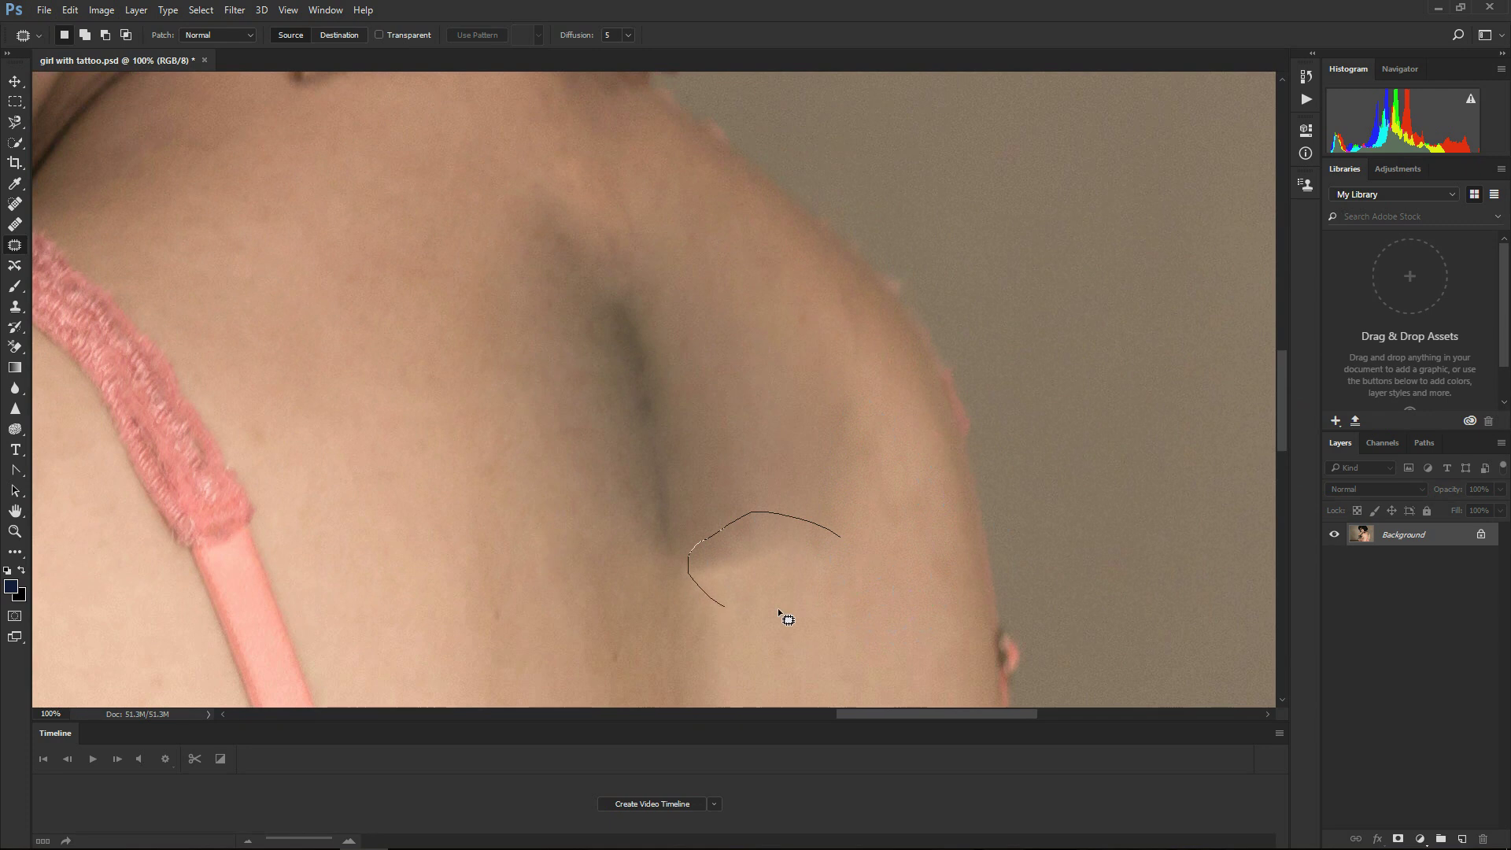
pyautogui.moveTo(787, 620)
pyautogui.mouseDown()
pyautogui.moveTo(834, 550)
pyautogui.moveTo(818, 654)
pyautogui.mouseUp()
pyautogui.hotkey('ctrl', 'd')
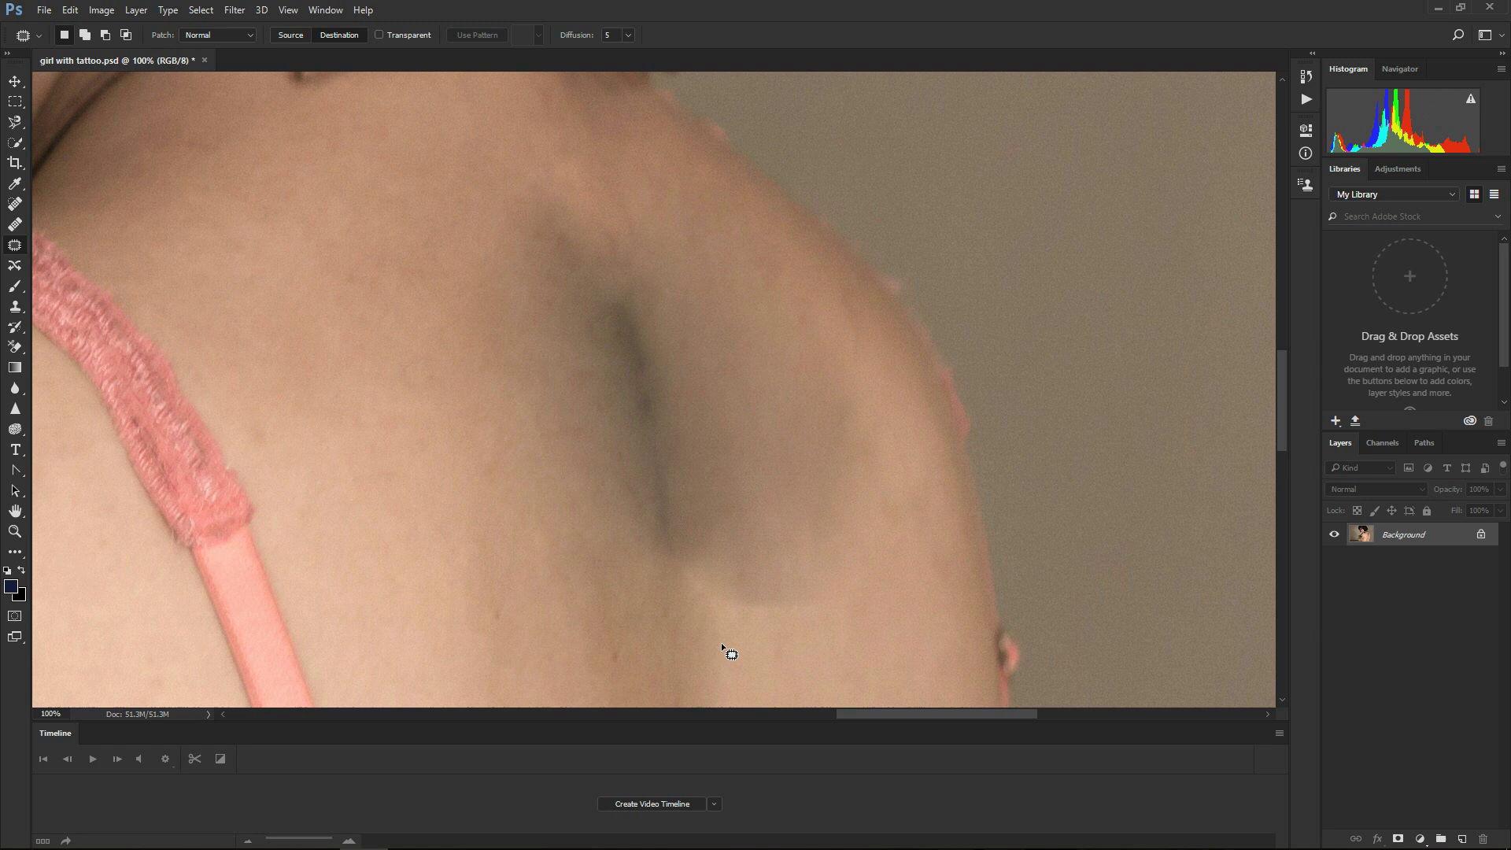
# Cover the lower end and underside edge of the back smudge with two patches of clean skin from just below.
pyautogui.moveTo(1283, 428); pyautogui.dragTo(1283, 469)
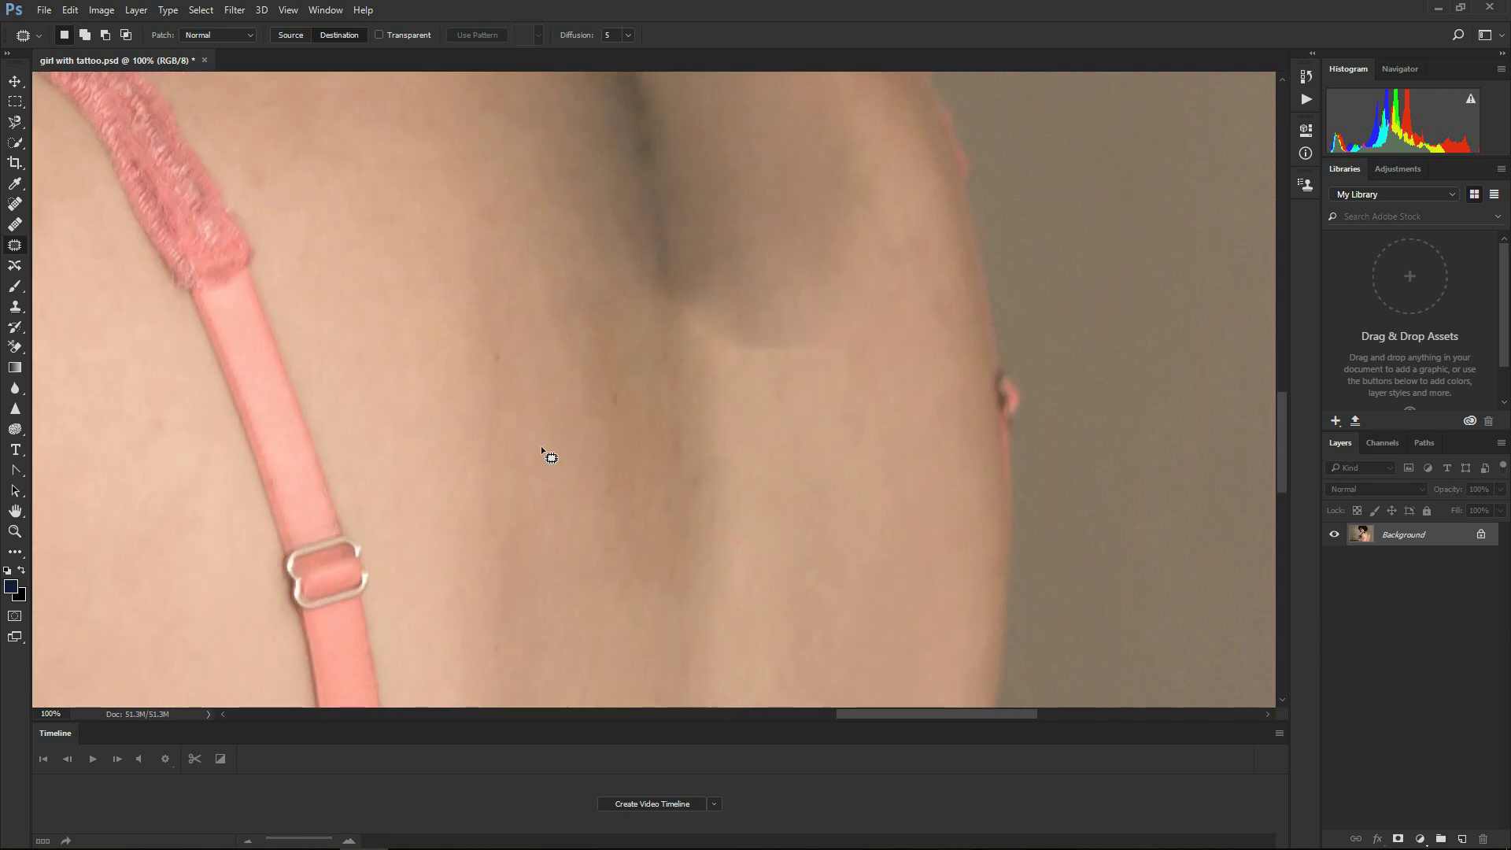
pyautogui.moveTo(757, 433); pyautogui.dragTo(754, 441)
pyautogui.moveTo(704, 431); pyautogui.dragTo(678, 271)
pyautogui.hotkey('ctrl', 'd')
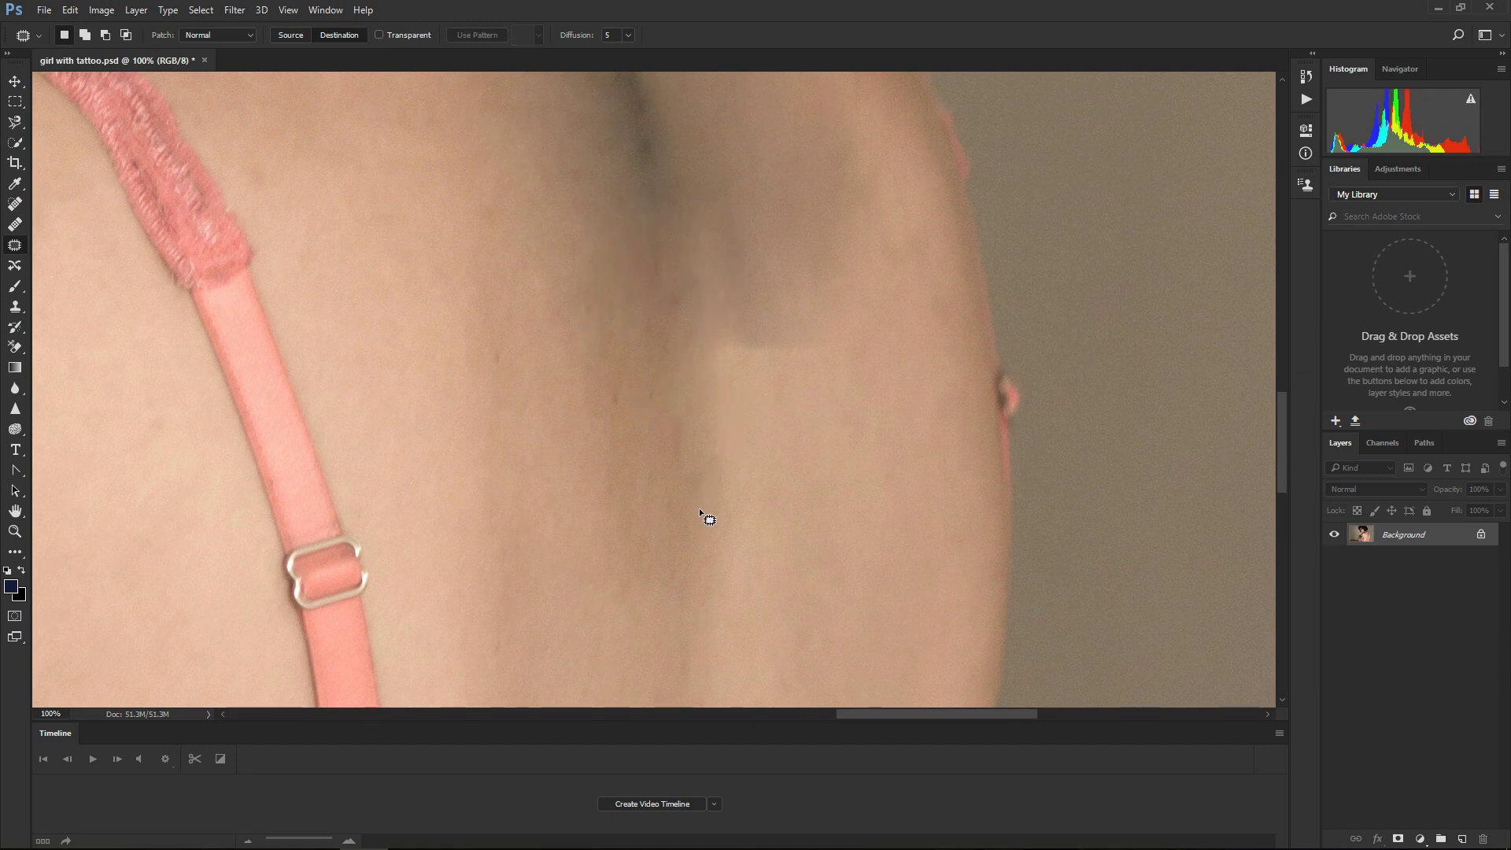
pyautogui.moveTo(815, 370)
pyautogui.mouseDown()
pyautogui.moveTo(716, 516)
pyautogui.moveTo(843, 475)
pyautogui.moveTo(850, 409)
pyautogui.mouseUp()
pyautogui.moveTo(835, 441); pyautogui.dragTo(770, 257)
pyautogui.hotkey('ctrl', 'd')
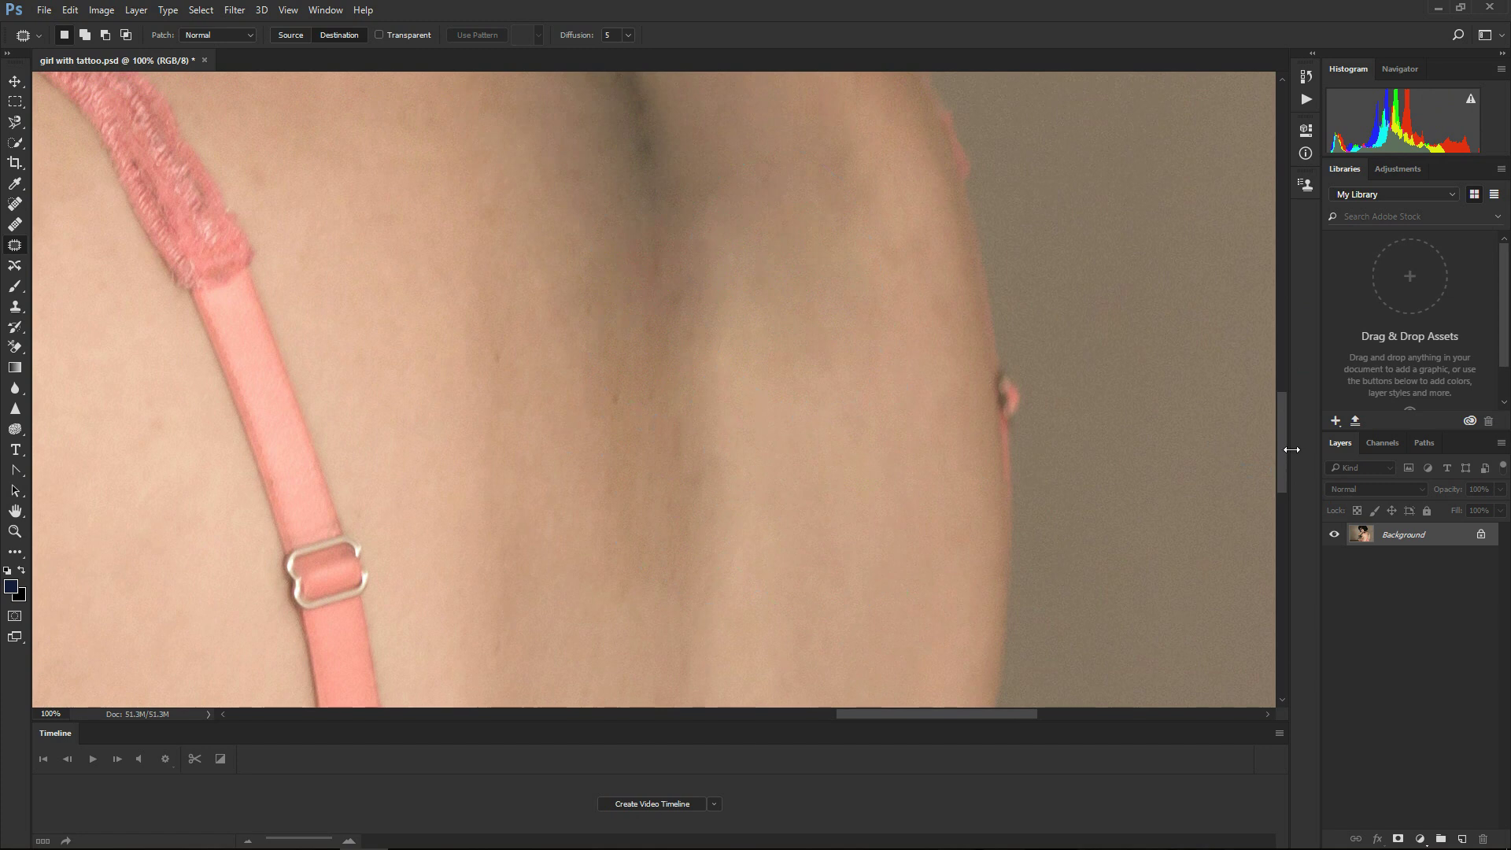
# Soften the outer part of the back smudge with clean skin patched from its lower right.
pyautogui.moveTo(1282, 447); pyautogui.dragTo(1282, 396)
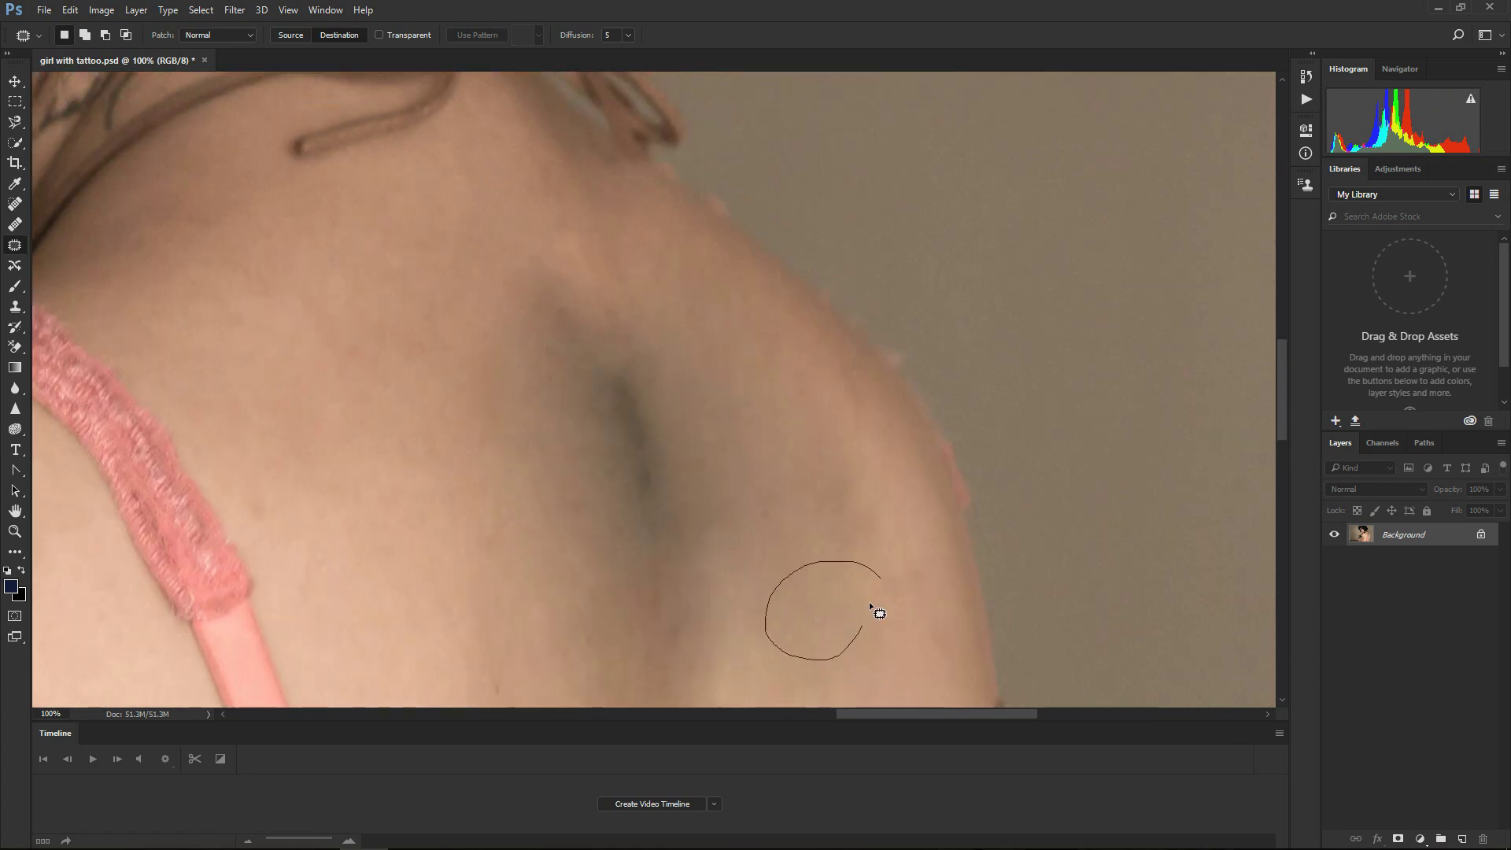
pyautogui.moveTo(870, 605)
pyautogui.mouseDown()
pyautogui.moveTo(853, 523)
pyautogui.moveTo(863, 665)
pyautogui.moveTo(858, 535)
pyautogui.mouseUp()
pyautogui.hotkey('ctrl', 'd')
pyautogui.moveTo(820, 602)
pyautogui.mouseDown()
pyautogui.moveTo(787, 412)
pyautogui.moveTo(796, 450)
pyautogui.moveTo(752, 621)
pyautogui.moveTo(793, 580)
pyautogui.moveTo(731, 473)
pyautogui.moveTo(744, 474)
pyautogui.mouseUp()
pyautogui.click(732, 328)
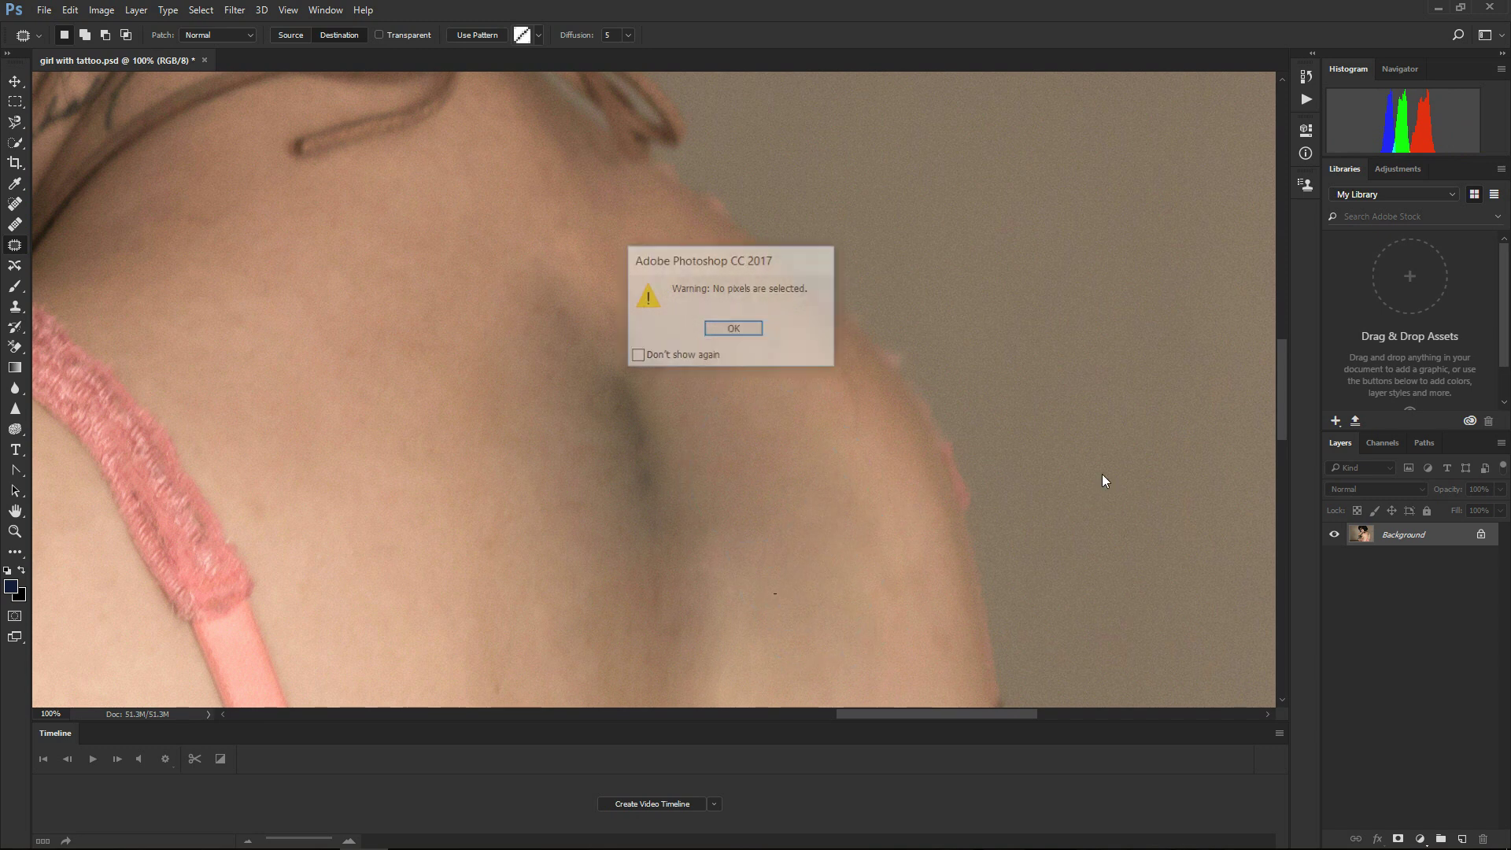
pyautogui.click(733, 329)
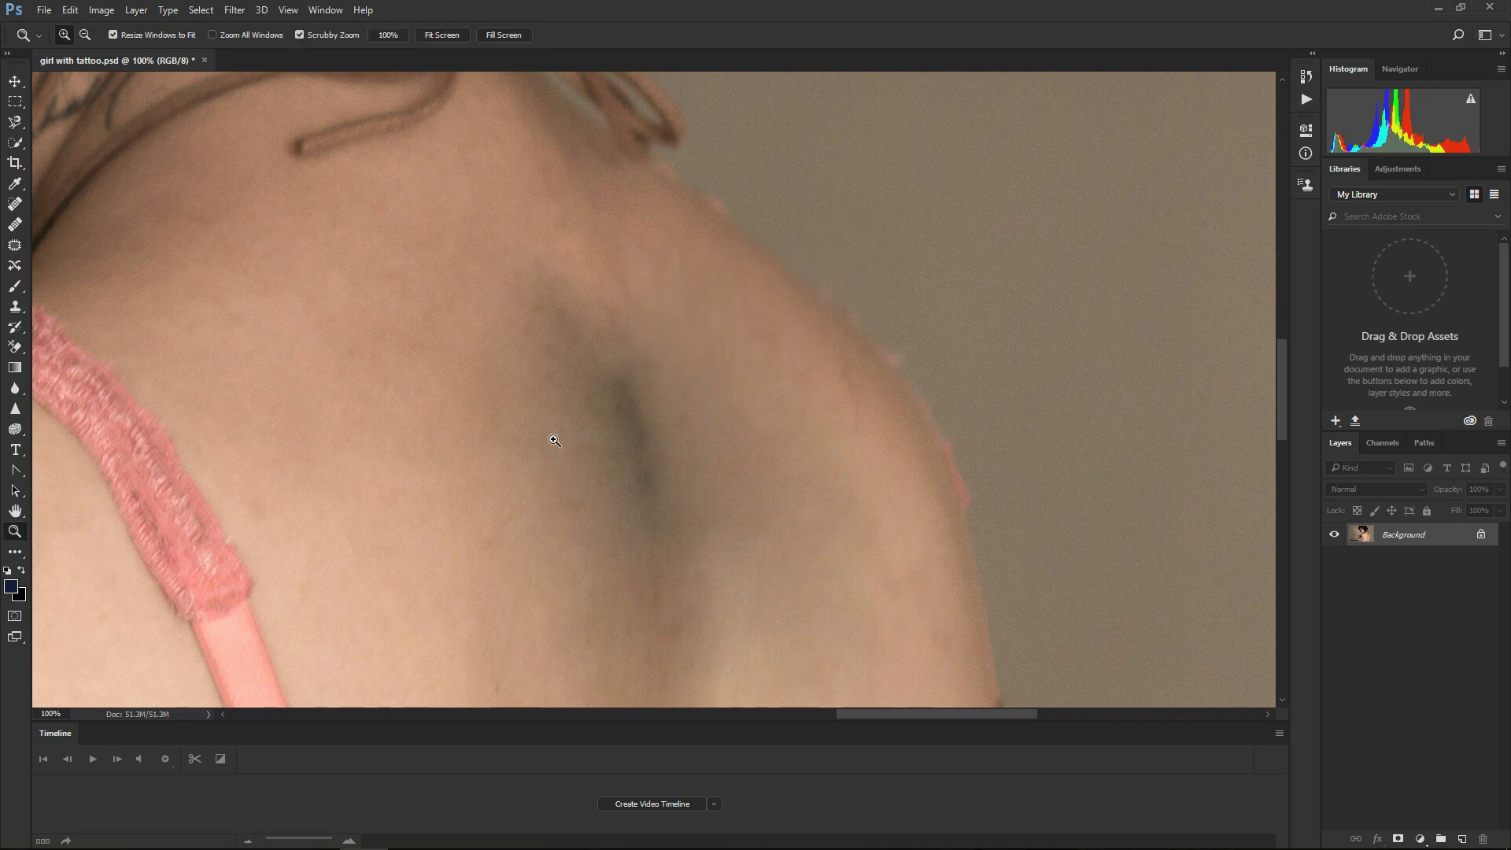
# Patch the dark streak through the middle of the back smudge to lighten it.
pyautogui.hotkey('ctrl', '-')
pyautogui.hotkey('ctrl', '-')
pyautogui.moveTo(629, 425)
pyautogui.mouseDown()
pyautogui.moveTo(661, 385)
pyautogui.moveTo(598, 370)
pyautogui.mouseUp()
pyautogui.moveTo(612, 281)
pyautogui.mouseDown()
pyautogui.moveTo(644, 341)
pyautogui.moveTo(621, 288)
pyautogui.mouseUp()
pyautogui.moveTo(590, 315); pyautogui.dragTo(551, 330)
pyautogui.moveTo(641, 540)
pyautogui.mouseDown()
pyautogui.moveTo(614, 441)
pyautogui.moveTo(633, 536)
pyautogui.mouseUp()
pyautogui.moveTo(609, 488); pyautogui.dragTo(575, 488)
pyautogui.press('z')
pyautogui.moveTo(578, 411); pyautogui.dragTo(547, 411)
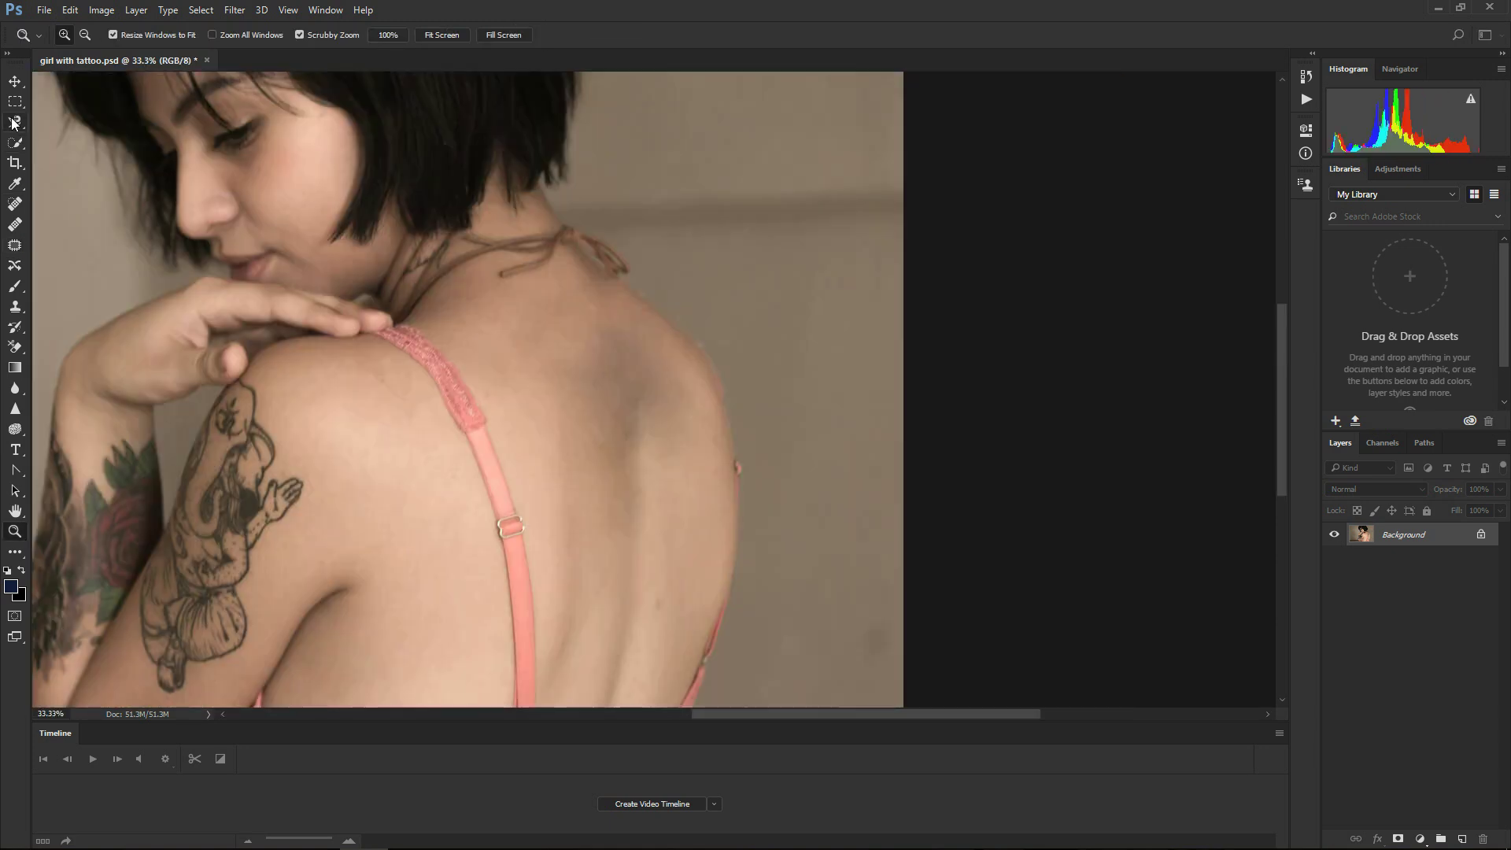
# Patch the lower part of the back smudge with clean skin selected beside the spine.
pyautogui.click(15, 107)
pyautogui.click(14, 246)
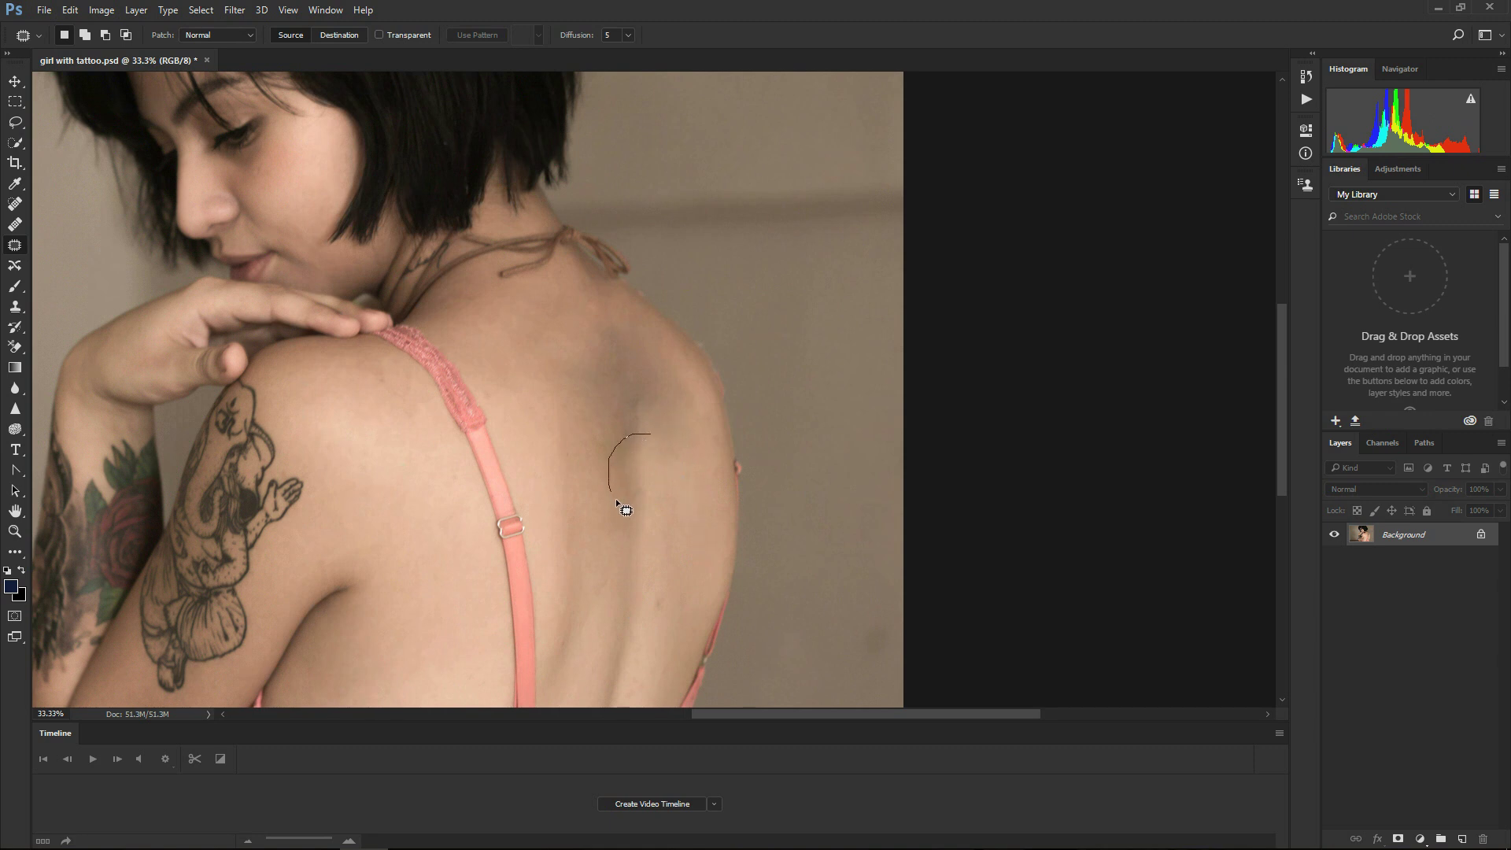
pyautogui.moveTo(661, 444); pyautogui.dragTo(653, 437)
pyautogui.moveTo(629, 468)
pyautogui.mouseDown()
pyautogui.moveTo(628, 437)
pyautogui.moveTo(662, 406)
pyautogui.mouseUp()
pyautogui.hotkey('ctrl', 'd')
# Place a copied strip of clean skin over the remaining back smudge and merge it into the Background layer.
pyautogui.click(70, 10)
pyautogui.click(110, 174)
pyautogui.press('v')
pyautogui.moveTo(635, 470); pyautogui.dragTo(618, 385)
pyautogui.moveTo(657, 464); pyautogui.dragTo(690, 442)
pyautogui.moveTo(669, 427); pyautogui.dragTo(614, 443)
pyautogui.press('Return')
pyautogui.click(135, 10)
pyautogui.rightClick(1428, 552)
pyautogui.click(1369, 739)
# Blend the lower part of the pasted skin strip into the back with patches of clean skin.
pyautogui.click(15, 531)
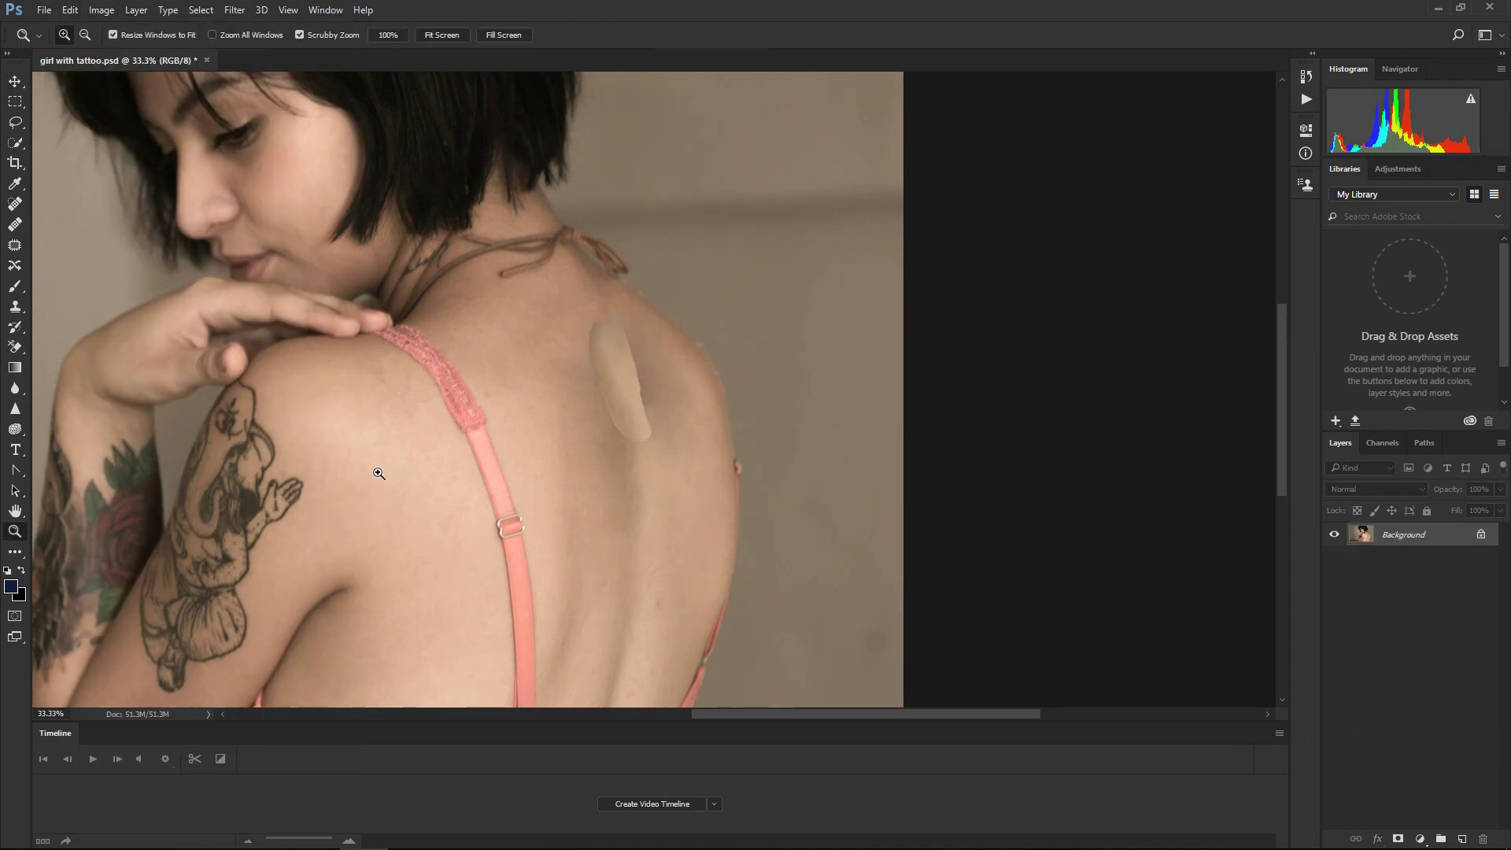
pyautogui.click(586, 464)
pyautogui.click(640, 333)
pyautogui.press('j')
pyautogui.moveTo(739, 464); pyautogui.dragTo(732, 472)
pyautogui.moveTo(732, 503)
pyautogui.mouseDown()
pyautogui.moveTo(649, 486)
pyautogui.moveTo(685, 393)
pyautogui.mouseUp()
pyautogui.hotkey('ctrl', 'd')
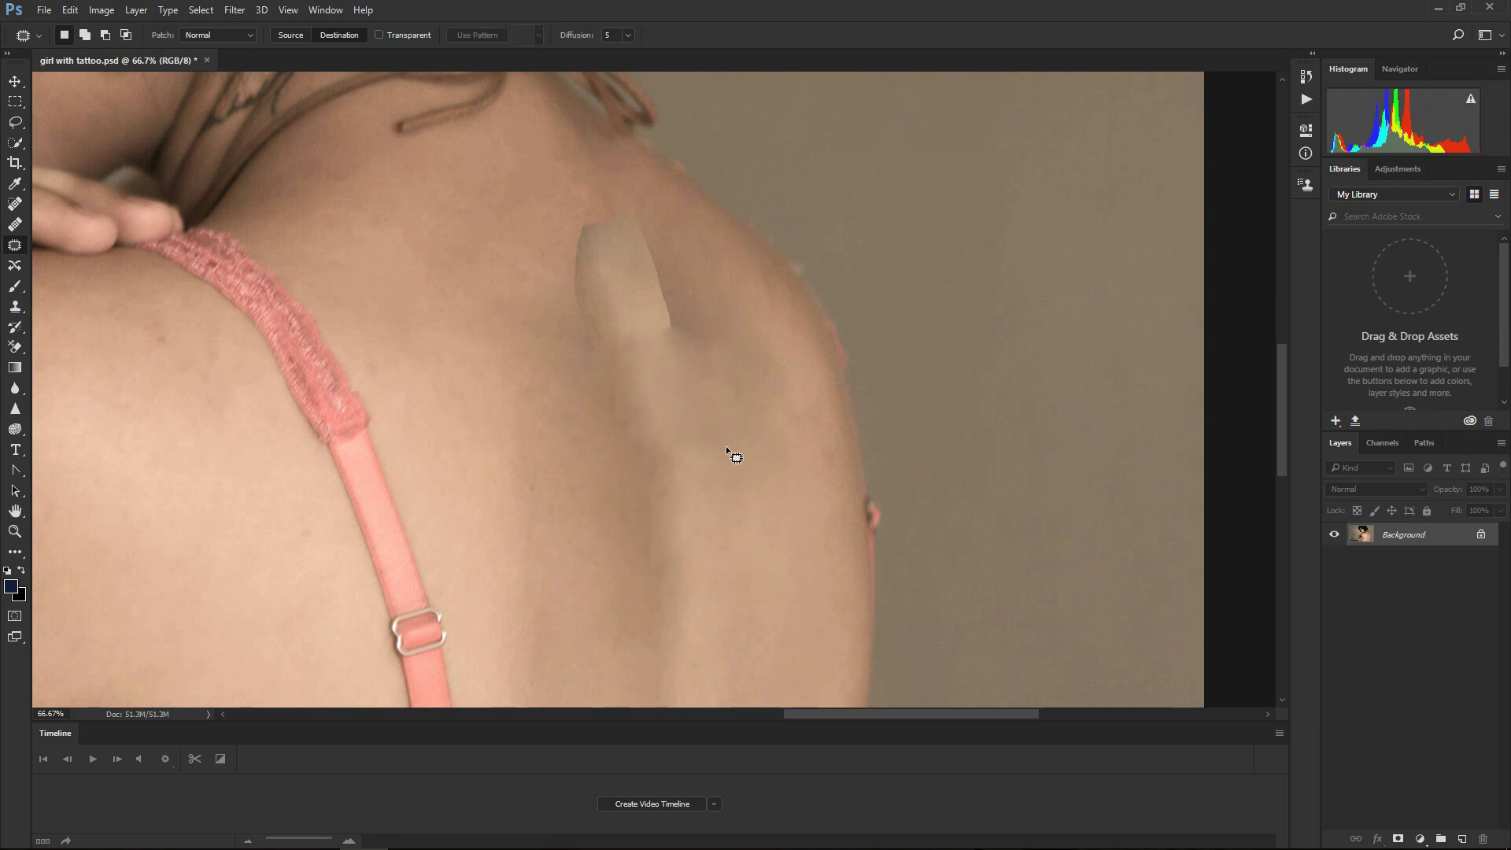
pyautogui.moveTo(676, 472); pyautogui.dragTo(673, 315)
pyautogui.hotkey('ctrl', 'alt', 'z')
pyautogui.hotkey('ctrl', 'alt', 'z')
pyautogui.hotkey('ctrl', 'alt', 'z')
pyautogui.click(236, 36)
pyautogui.click(217, 60)
pyautogui.click(239, 35)
pyautogui.click(218, 48)
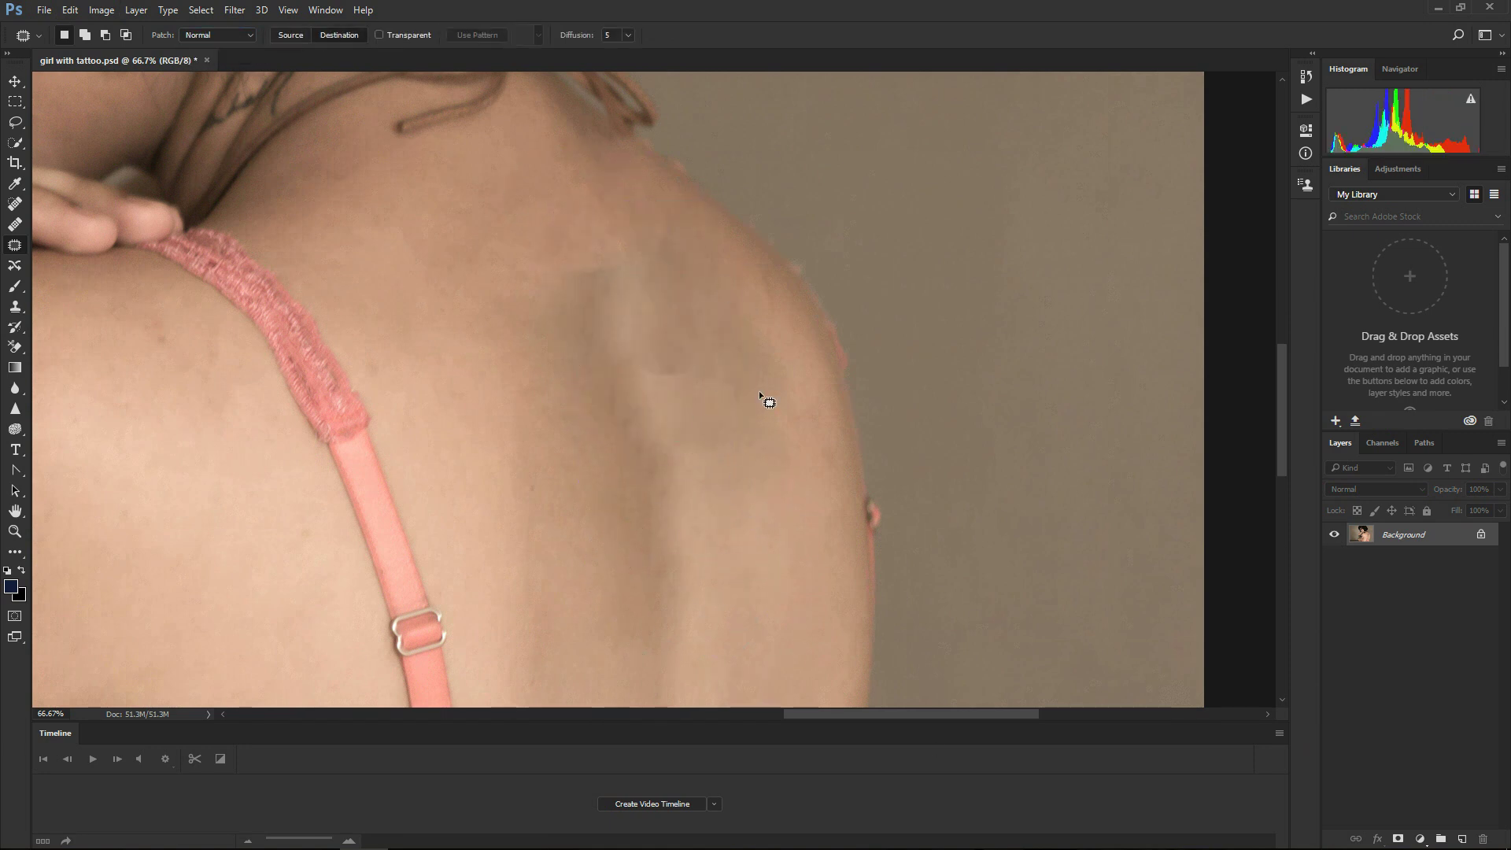
# Patch the shaded skin on both sides of the blended strip on the upper back.
pyautogui.moveTo(760, 391); pyautogui.dragTo(773, 422)
pyautogui.moveTo(740, 431); pyautogui.dragTo(708, 283)
pyautogui.moveTo(590, 270)
pyautogui.mouseDown()
pyautogui.moveTo(591, 472)
pyautogui.moveTo(575, 449)
pyautogui.mouseUp()
pyautogui.keyDown('shift'); pyautogui.click(553, 499); pyautogui.keyUp('shift')
pyautogui.press('Return')
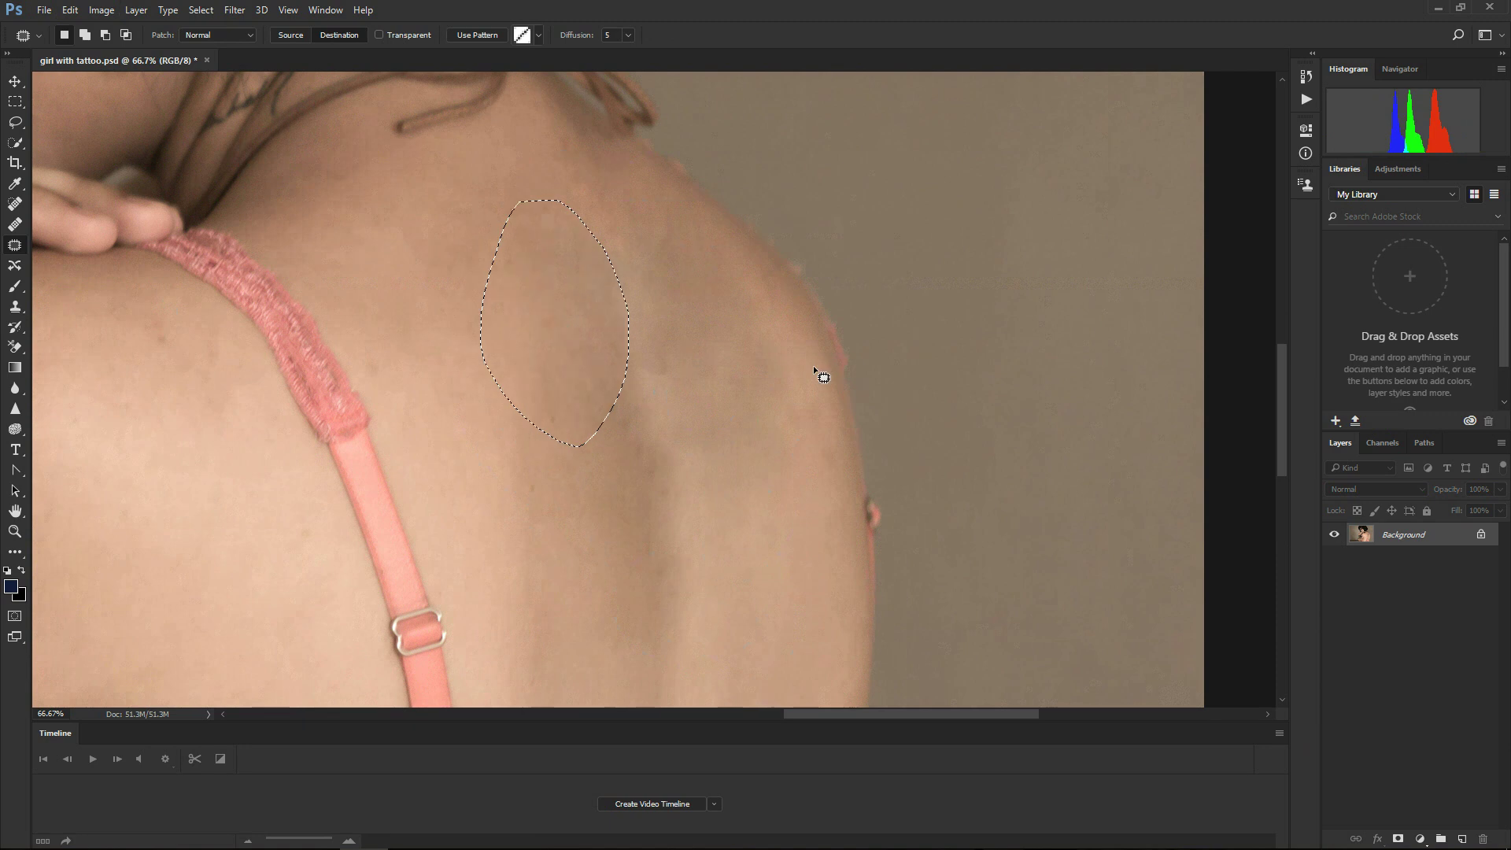
# Even out the remaining blotches on the upper back, where the winged tattoo was, with several small patches.
pyautogui.moveTo(770, 526)
pyautogui.mouseDown()
pyautogui.moveTo(653, 413)
pyautogui.moveTo(767, 528)
pyautogui.mouseUp()
pyautogui.moveTo(680, 370)
pyautogui.mouseDown()
pyautogui.moveTo(527, 380)
pyautogui.moveTo(715, 353)
pyautogui.mouseUp()
pyautogui.moveTo(698, 400); pyautogui.dragTo(693, 381)
pyautogui.moveTo(711, 263)
pyautogui.mouseDown()
pyautogui.moveTo(808, 446)
pyautogui.moveTo(710, 266)
pyautogui.mouseUp()
pyautogui.moveTo(766, 423); pyautogui.dragTo(775, 604)
pyautogui.moveTo(757, 505); pyautogui.dragTo(737, 518)
pyautogui.moveTo(705, 440)
pyautogui.mouseDown()
pyautogui.moveTo(599, 516)
pyautogui.moveTo(605, 379)
pyautogui.mouseUp()
pyautogui.click(825, 508)
# Patch the remaining shaded blotch along the middle of the back with clean skin from just below it.
pyautogui.click(14, 531)
pyautogui.keyDown('alt'); pyautogui.click(675, 361); pyautogui.keyUp('alt')
pyautogui.keyDown('alt'); pyautogui.click(675, 362); pyautogui.keyUp('alt')
pyautogui.keyDown('alt'); pyautogui.click(675, 361); pyautogui.keyUp('alt')
pyautogui.click(698, 391)
pyautogui.click(14, 245)
pyautogui.click(160, 396)
pyautogui.moveTo(609, 482); pyautogui.dragTo(642, 381)
pyautogui.moveTo(625, 441); pyautogui.dragTo(616, 571)
pyautogui.click(681, 557)
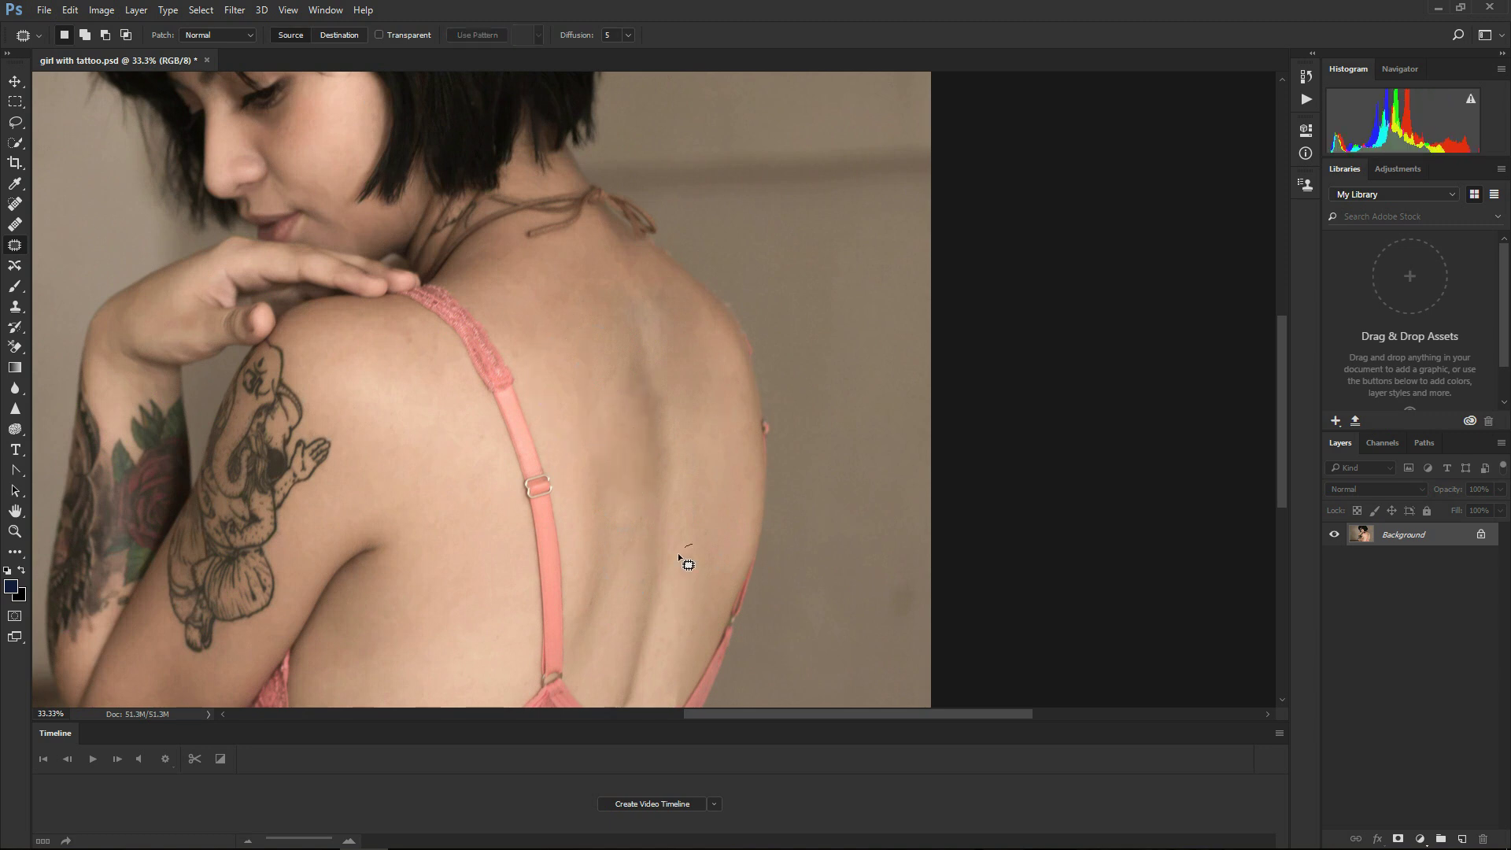
pyautogui.press('z')
pyautogui.click(628, 442)
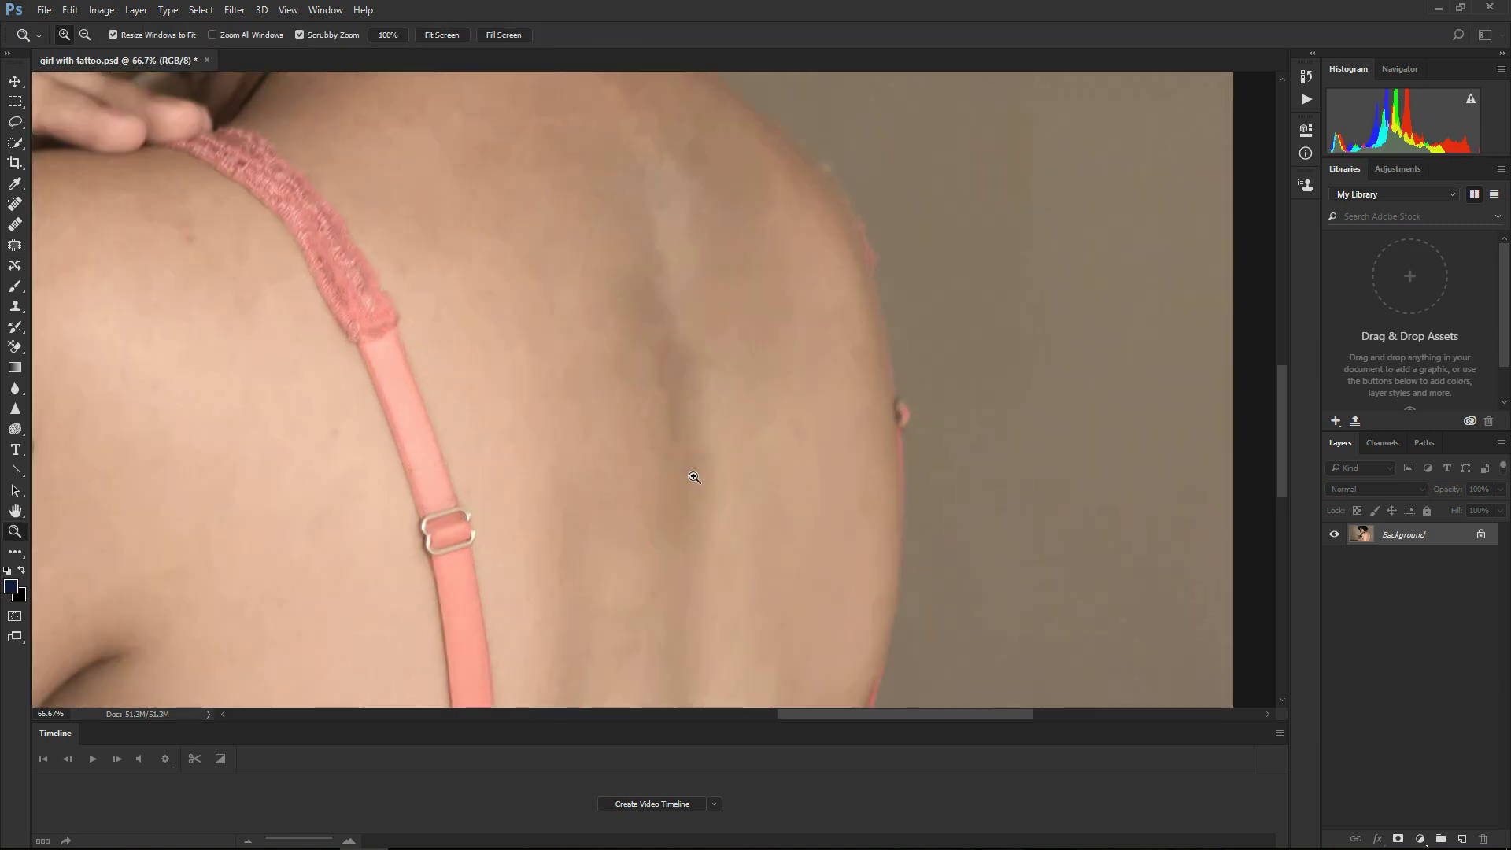
pyautogui.hotkey('ctrl', '0')
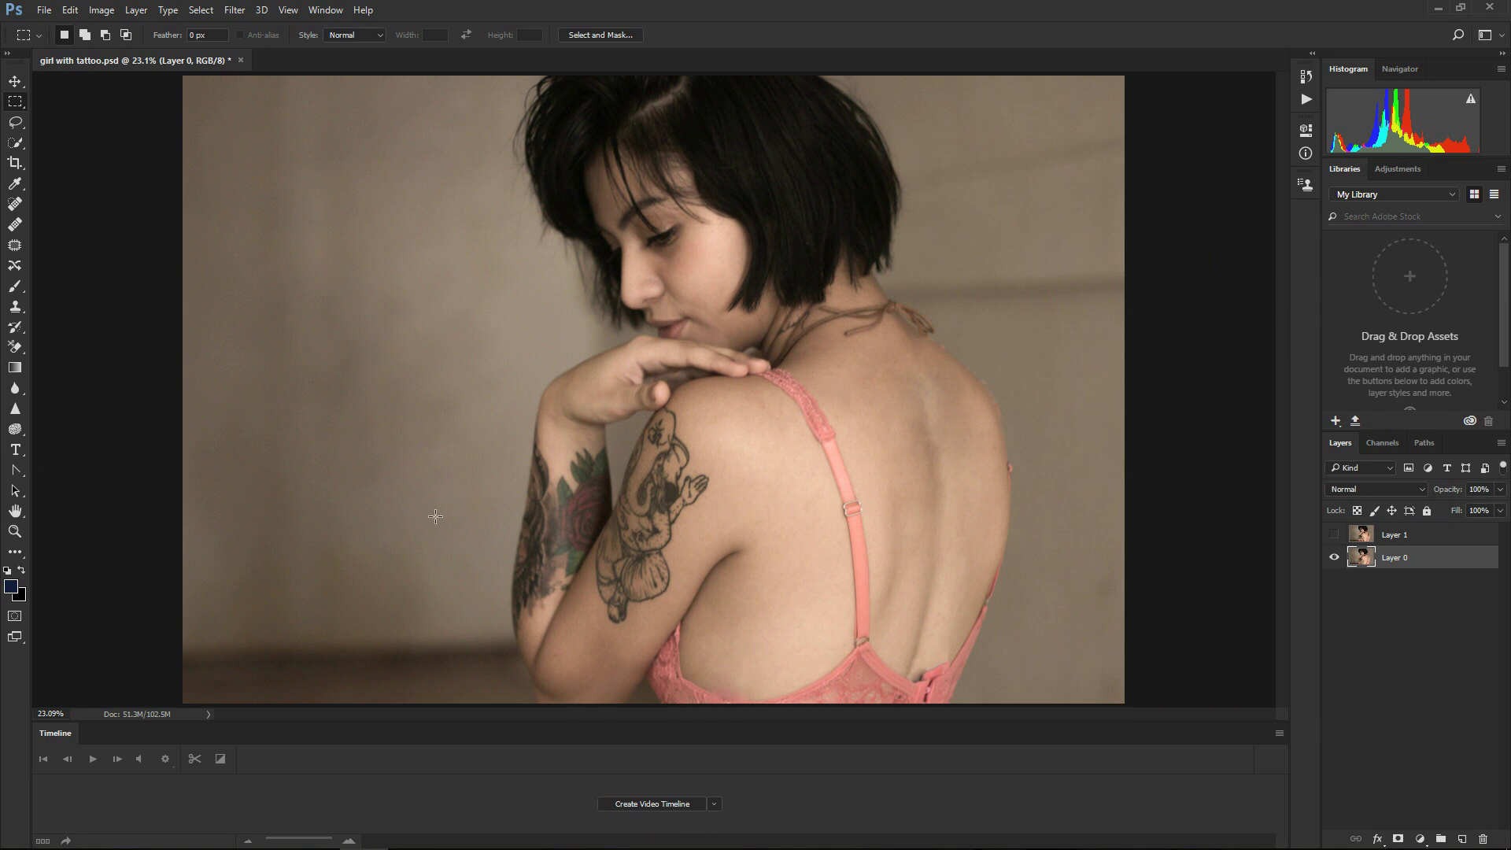
# Outline the whole elephant figure tattoo on the upper arm with the Patch tool, following the arm's outer edge.
pyautogui.click(17, 533)
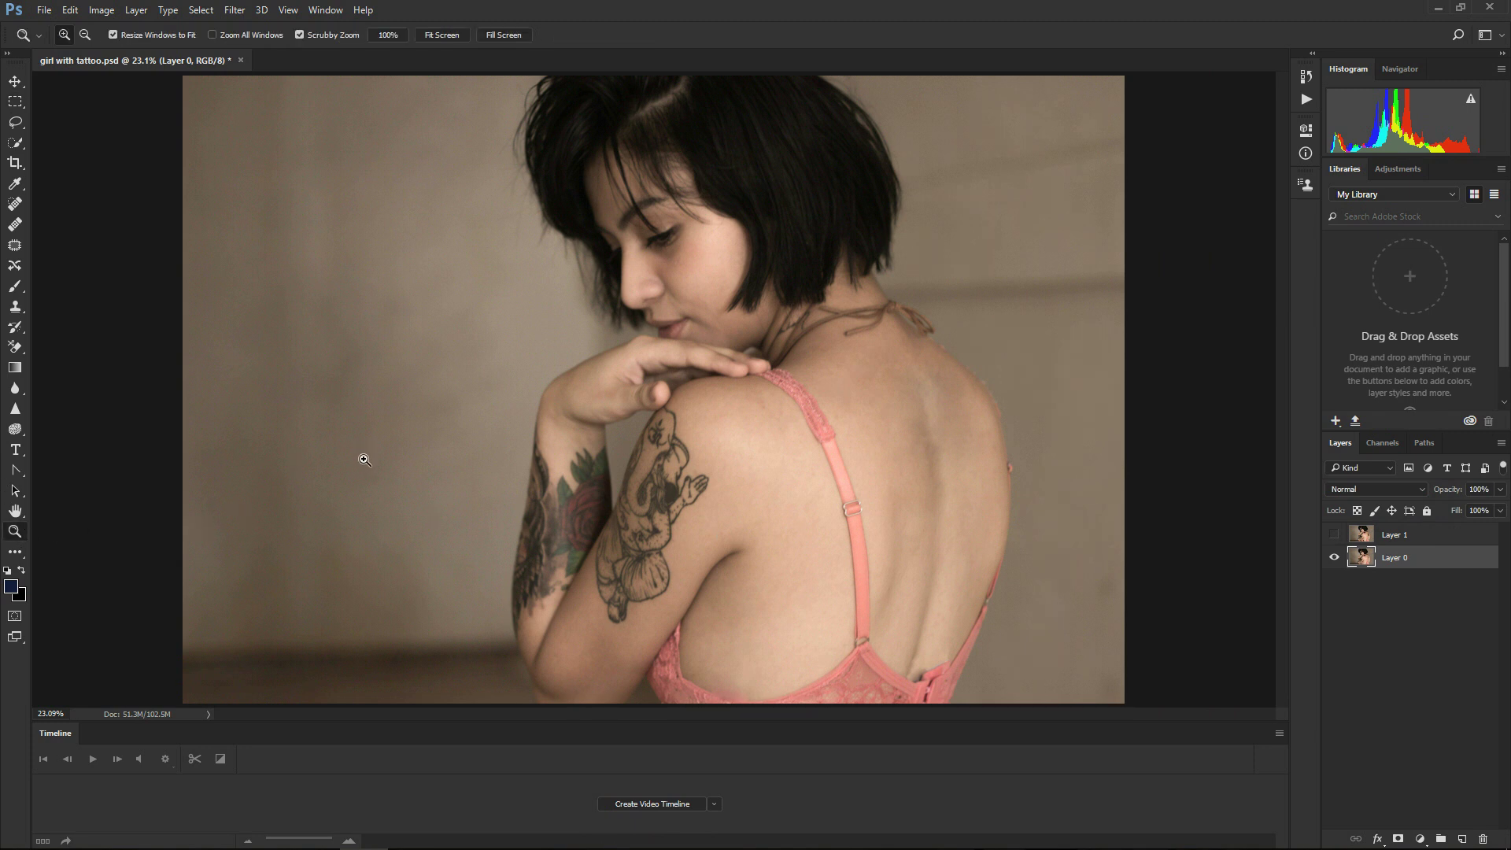
pyautogui.click(645, 550)
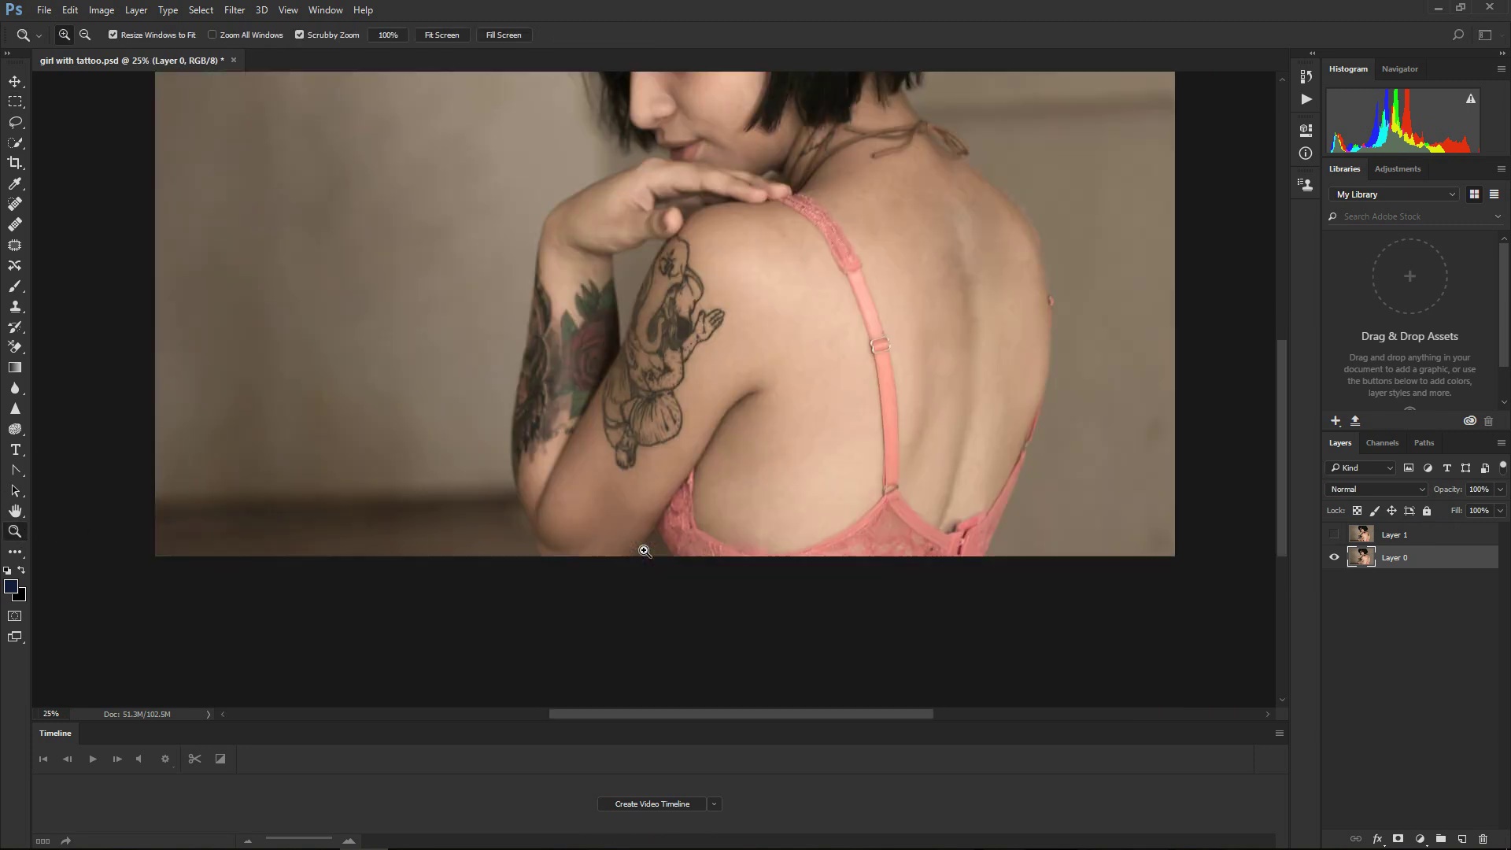
pyautogui.click(686, 353)
pyautogui.click(670, 291)
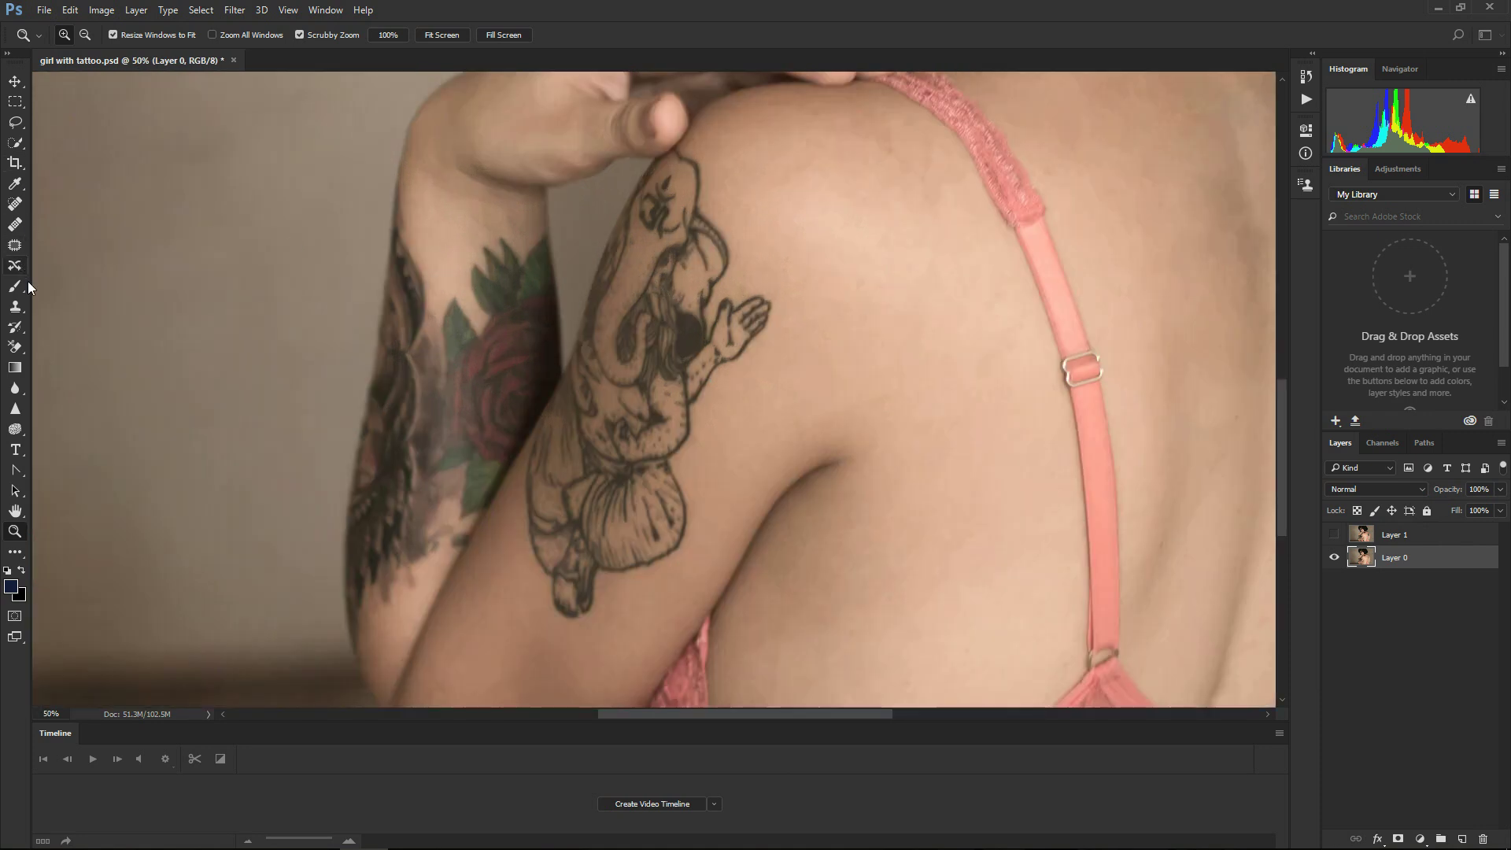
pyautogui.click(14, 247)
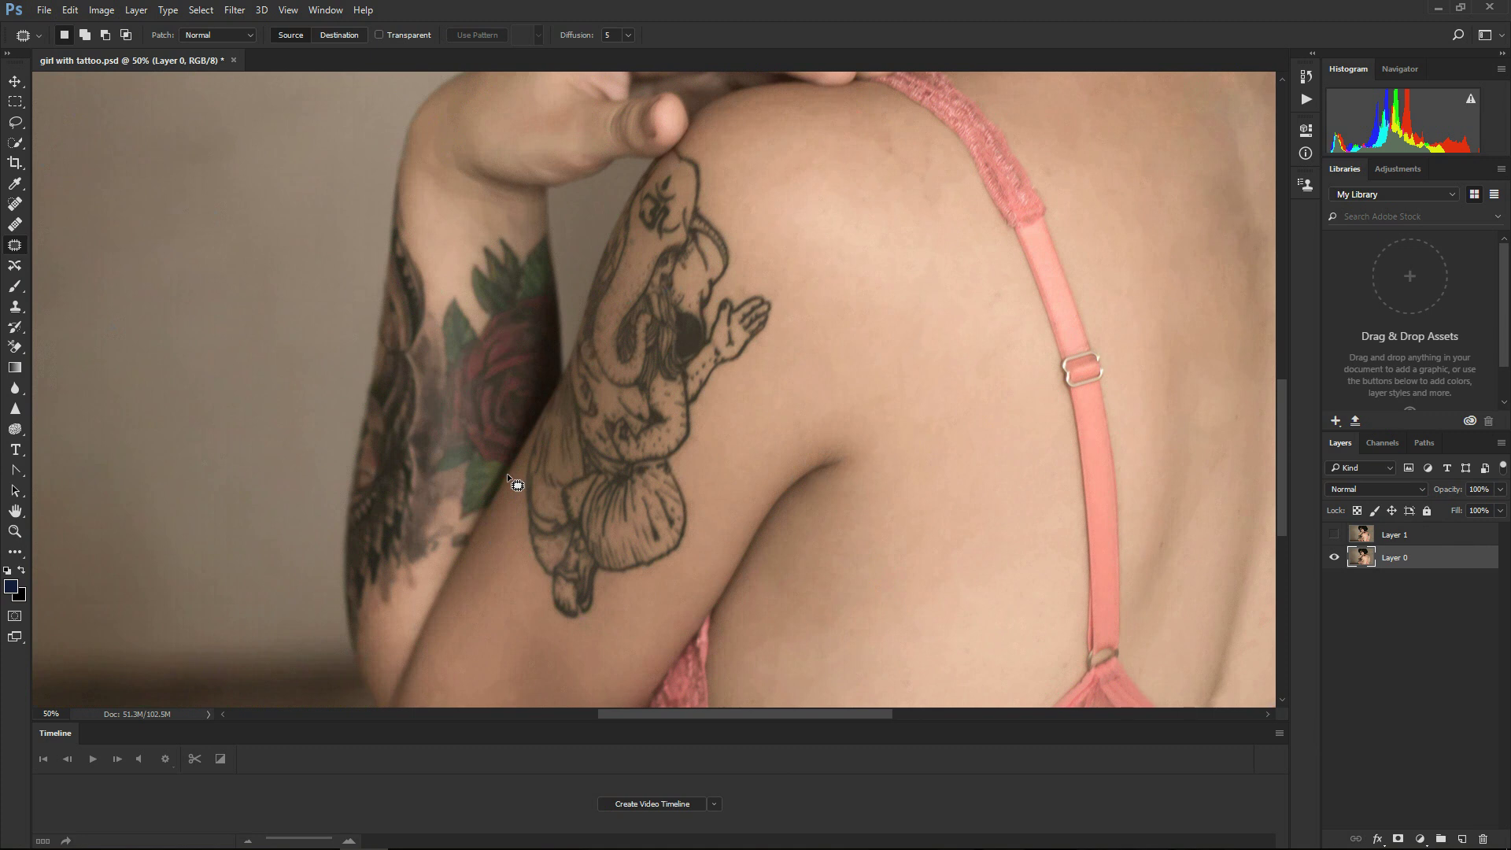
pyautogui.moveTo(523, 453); pyautogui.dragTo(505, 470)
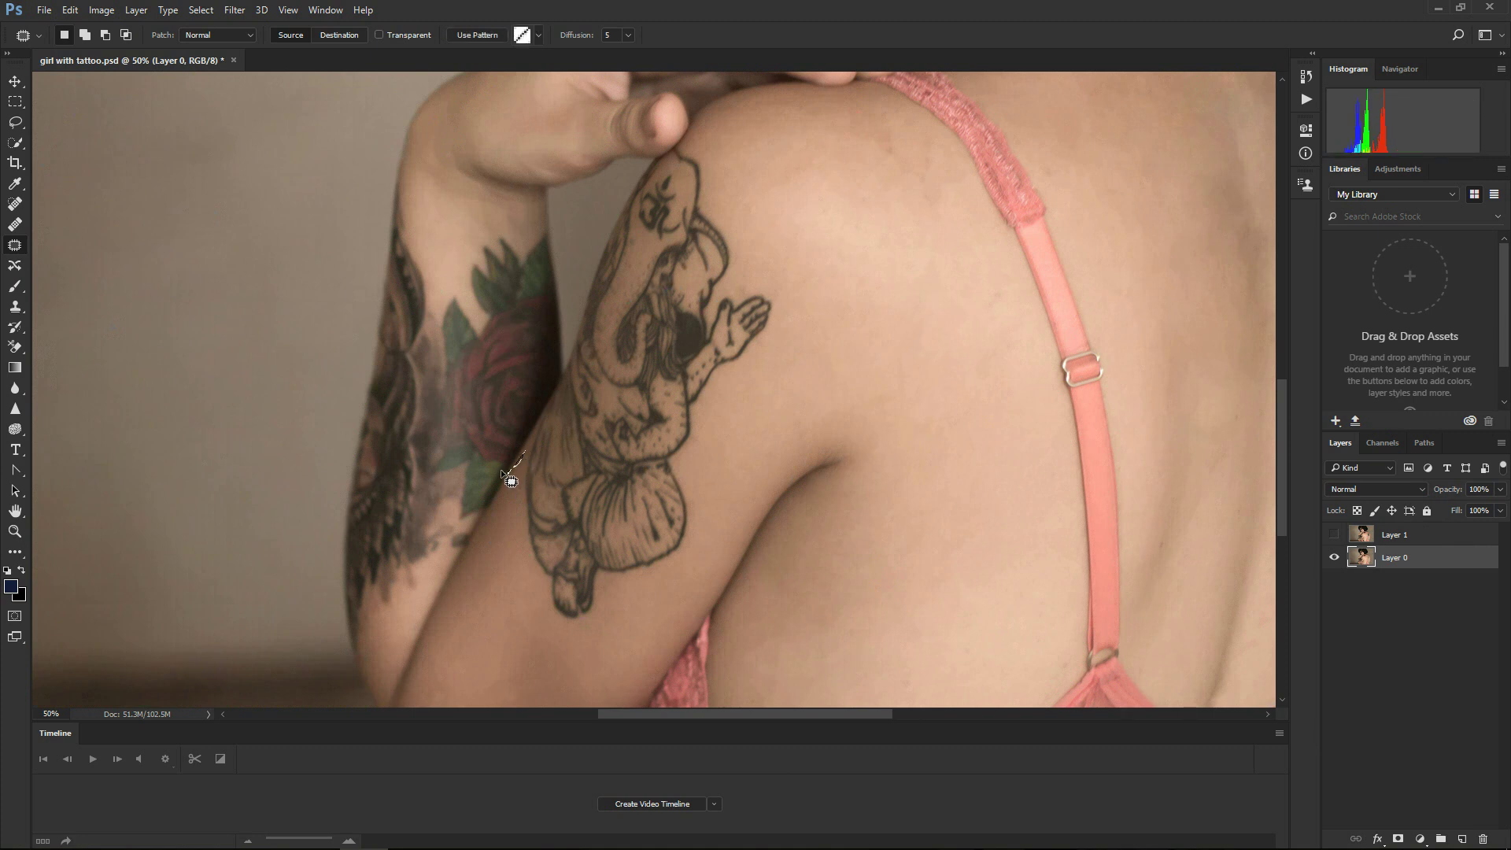
pyautogui.hotkey('ctrl', 'd')
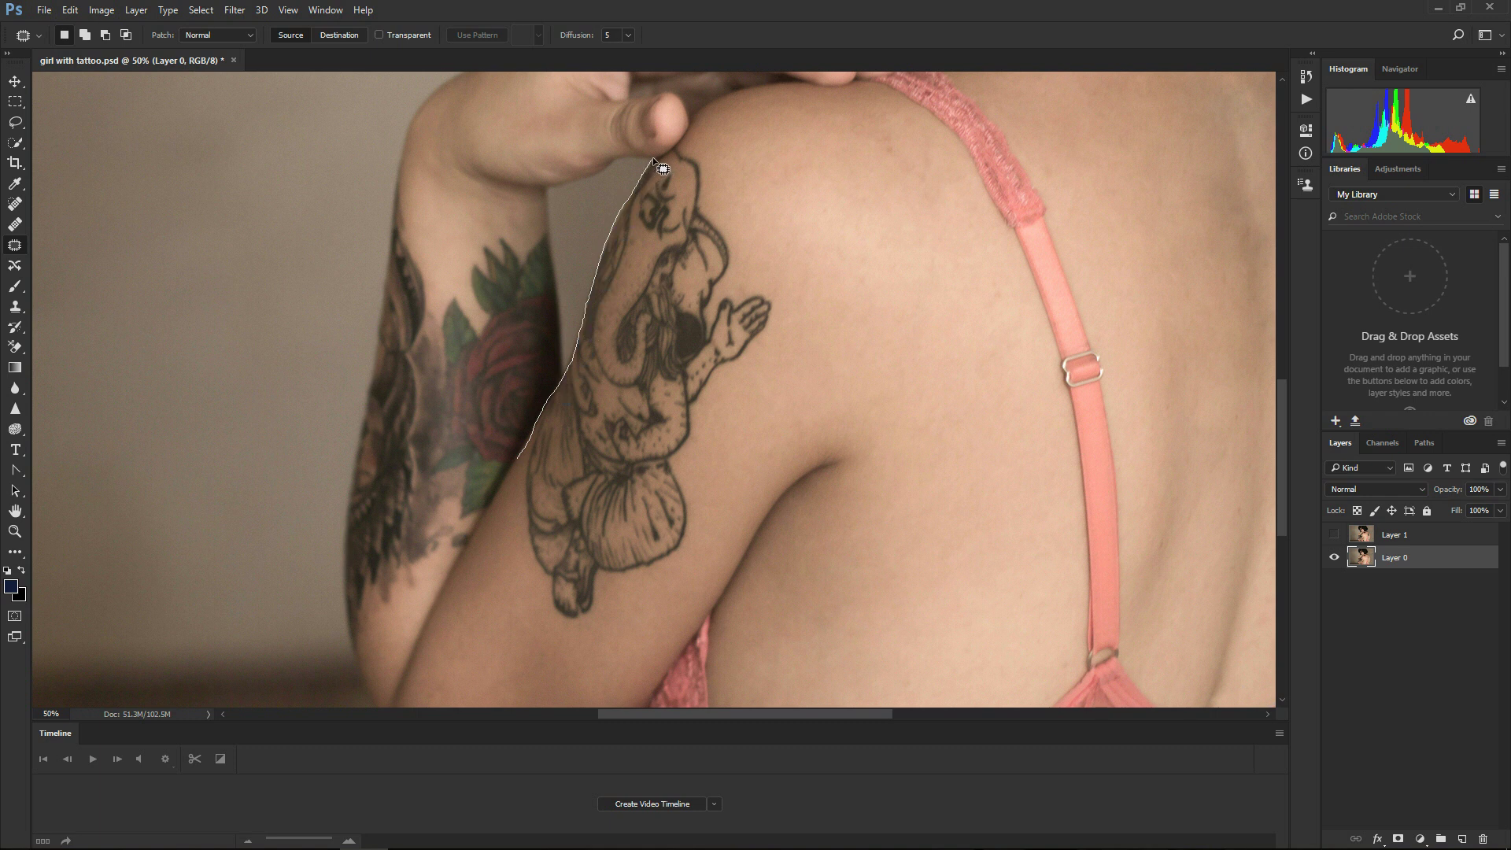
pyautogui.moveTo(669, 150)
pyautogui.mouseDown()
pyautogui.moveTo(744, 184)
pyautogui.moveTo(748, 249)
pyautogui.mouseUp()
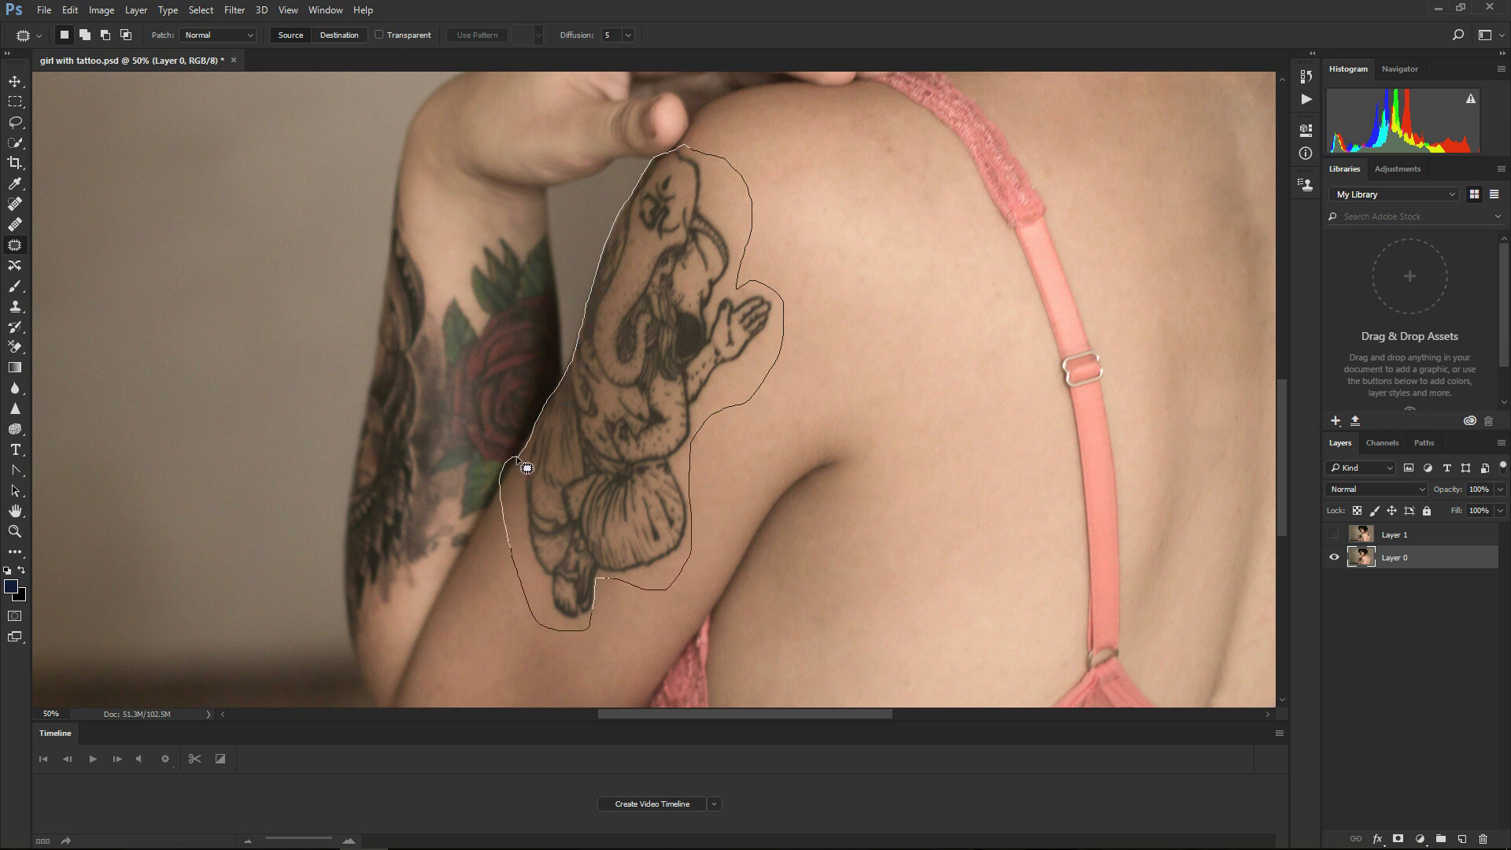
pyautogui.moveTo(516, 455); pyautogui.dragTo(516, 456)
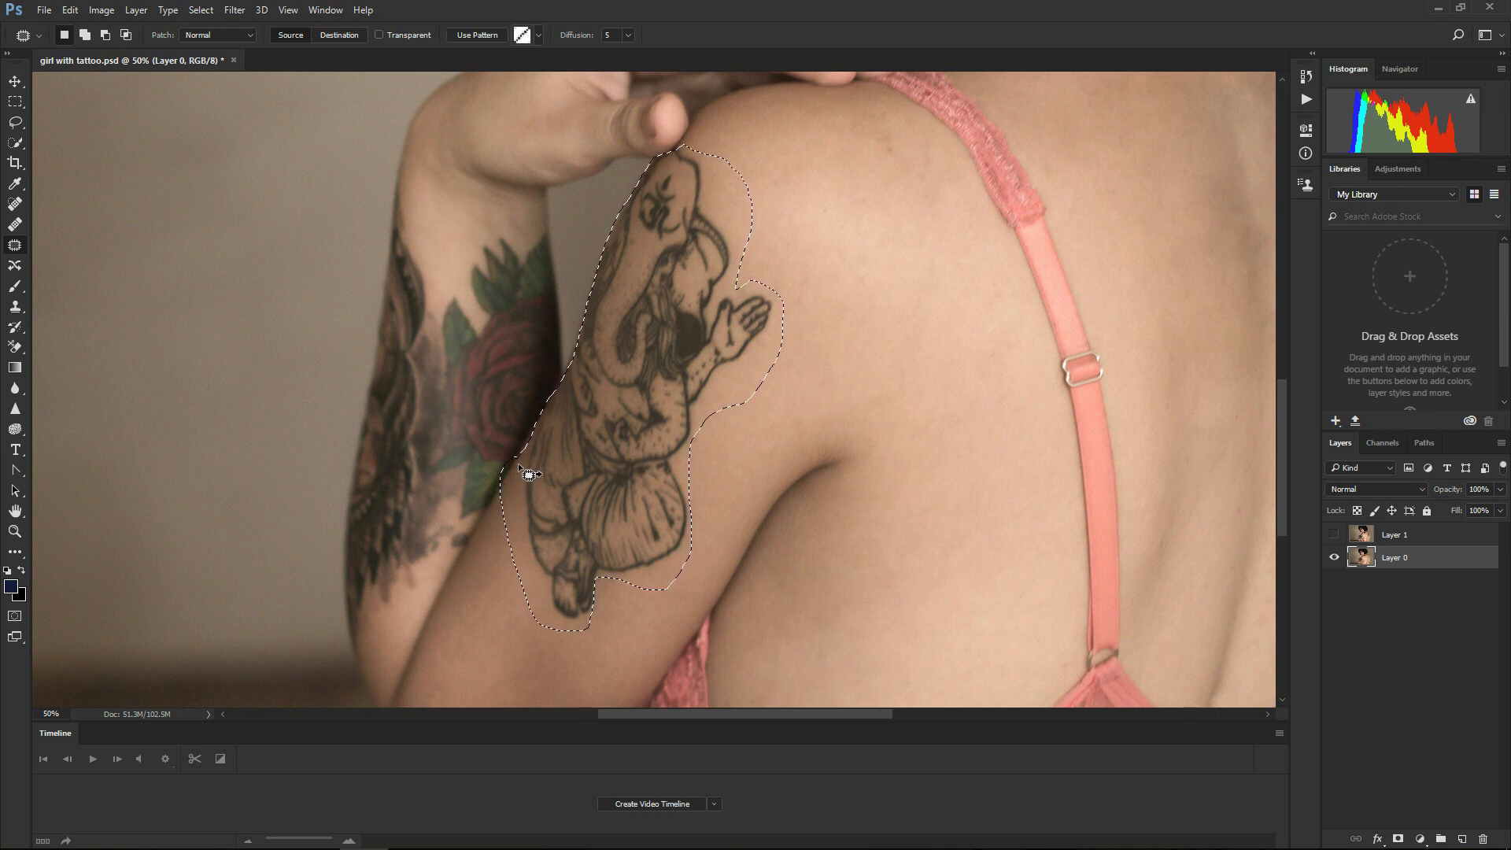
# Replace the outlined upper-arm tattoo with clean skin from the back, and patch the leftover mark at its lower end.
pyautogui.click(14, 531)
pyautogui.rightClick(356, 528)
pyautogui.click(386, 535)
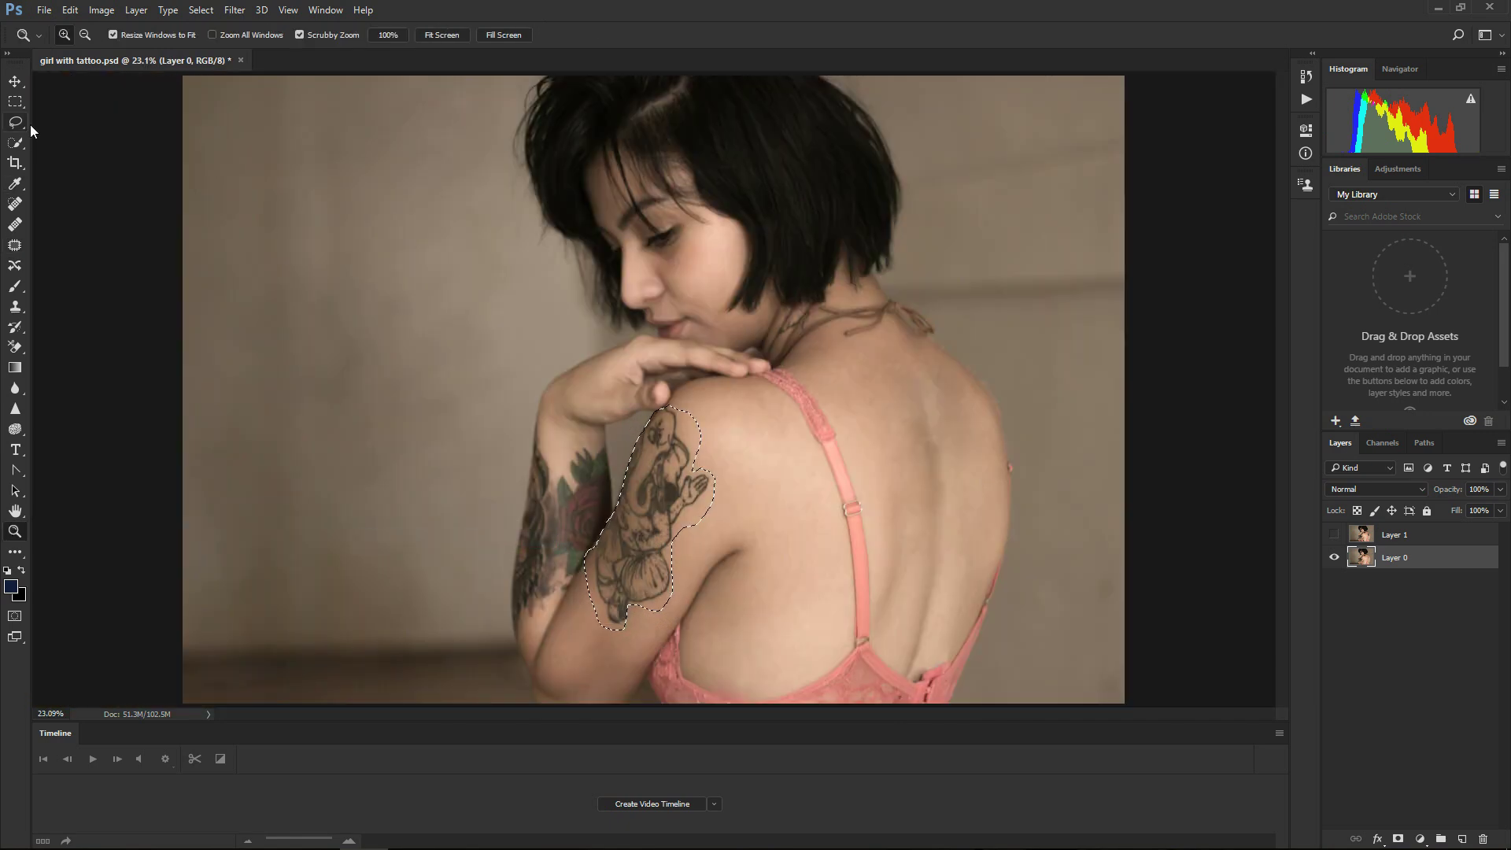
pyautogui.click(14, 245)
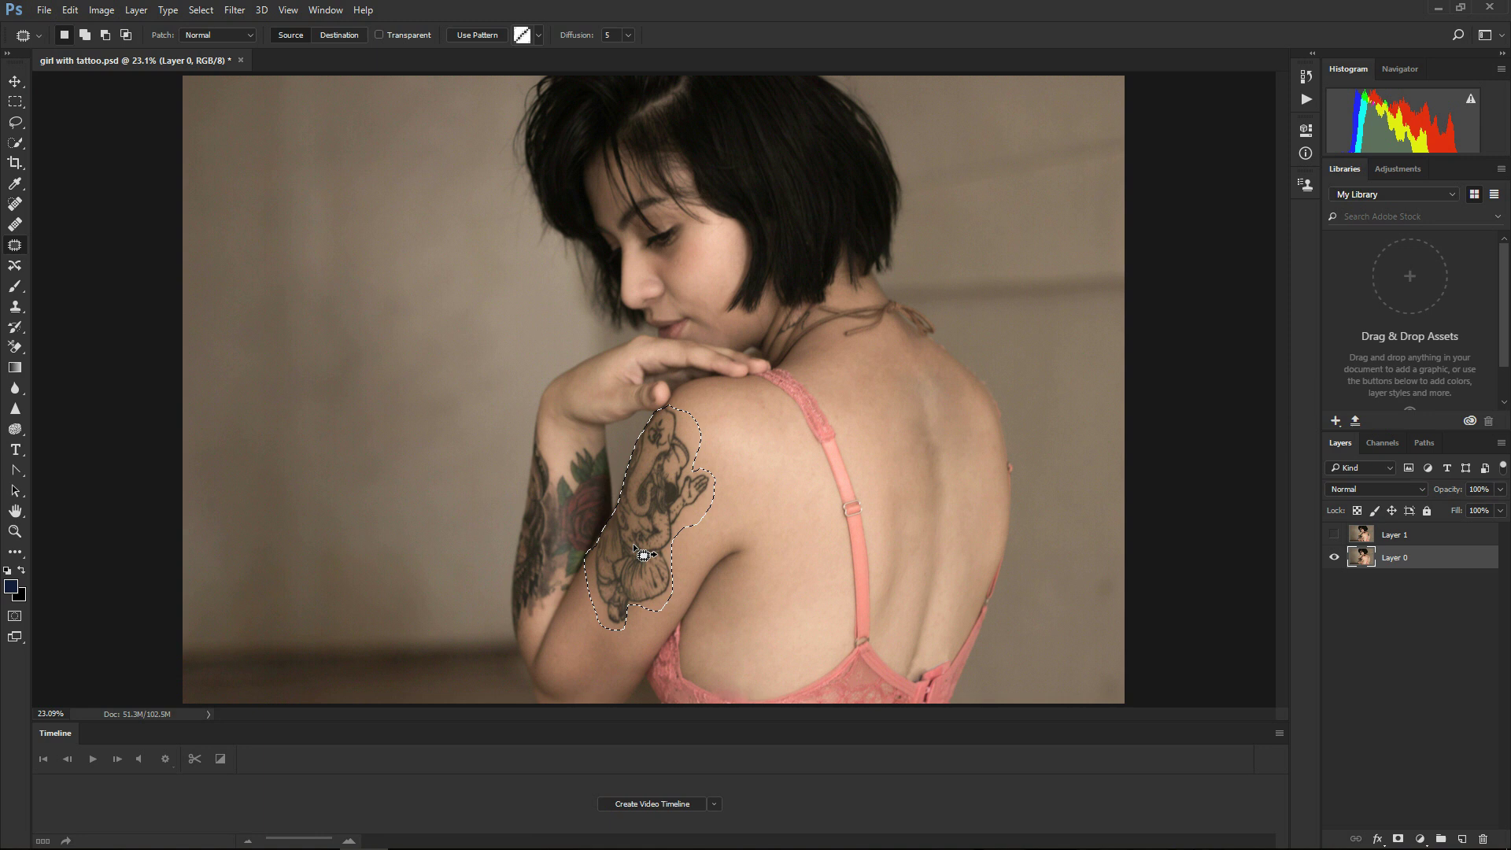
pyautogui.moveTo(657, 549)
pyautogui.mouseDown()
pyautogui.moveTo(672, 540)
pyautogui.moveTo(834, 593)
pyautogui.moveTo(761, 598)
pyautogui.moveTo(775, 598)
pyautogui.mouseUp()
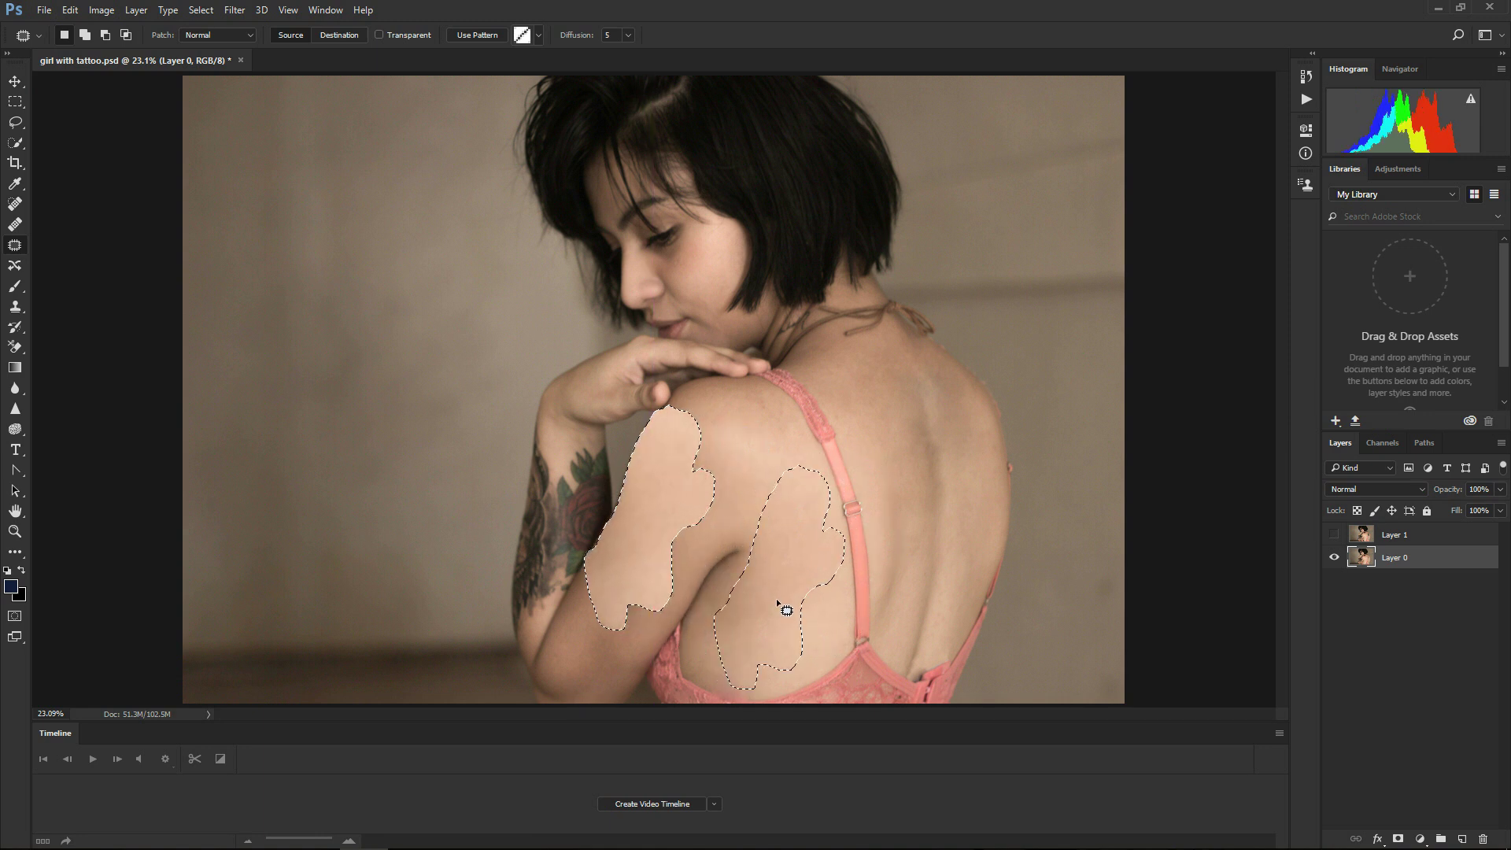
pyautogui.hotkey('ctrl', 'd')
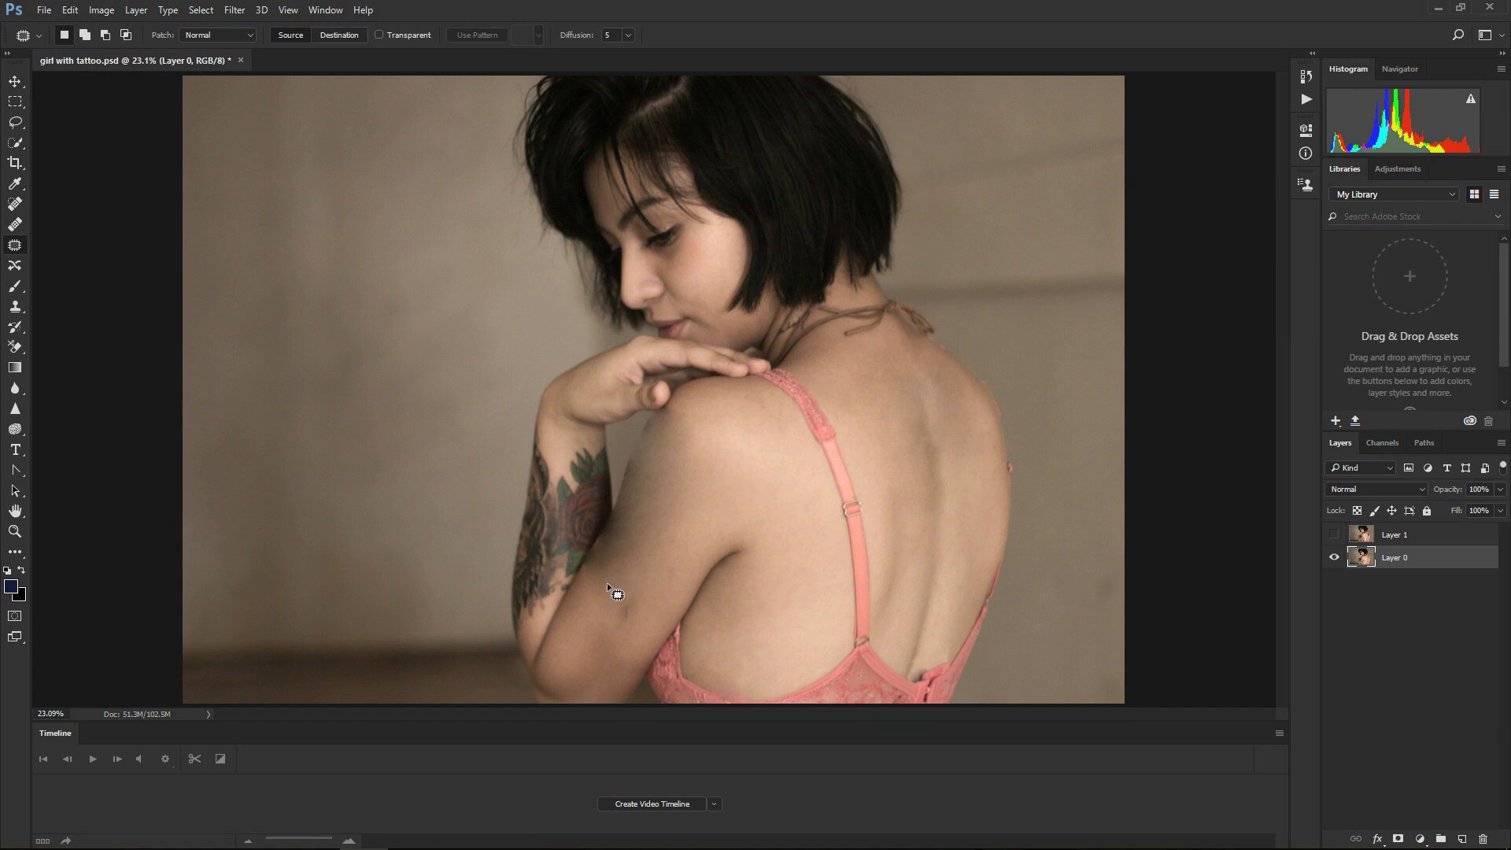
pyautogui.moveTo(635, 631)
pyautogui.mouseDown()
pyautogui.moveTo(634, 617)
pyautogui.moveTo(742, 590)
pyautogui.moveTo(775, 598)
pyautogui.mouseUp()
pyautogui.hotkey('ctrl', 'd')
# Trace the rose tattoo on the forearm with the magnetic Freeform Pen and convert the path to a new selection.
pyautogui.click(15, 531)
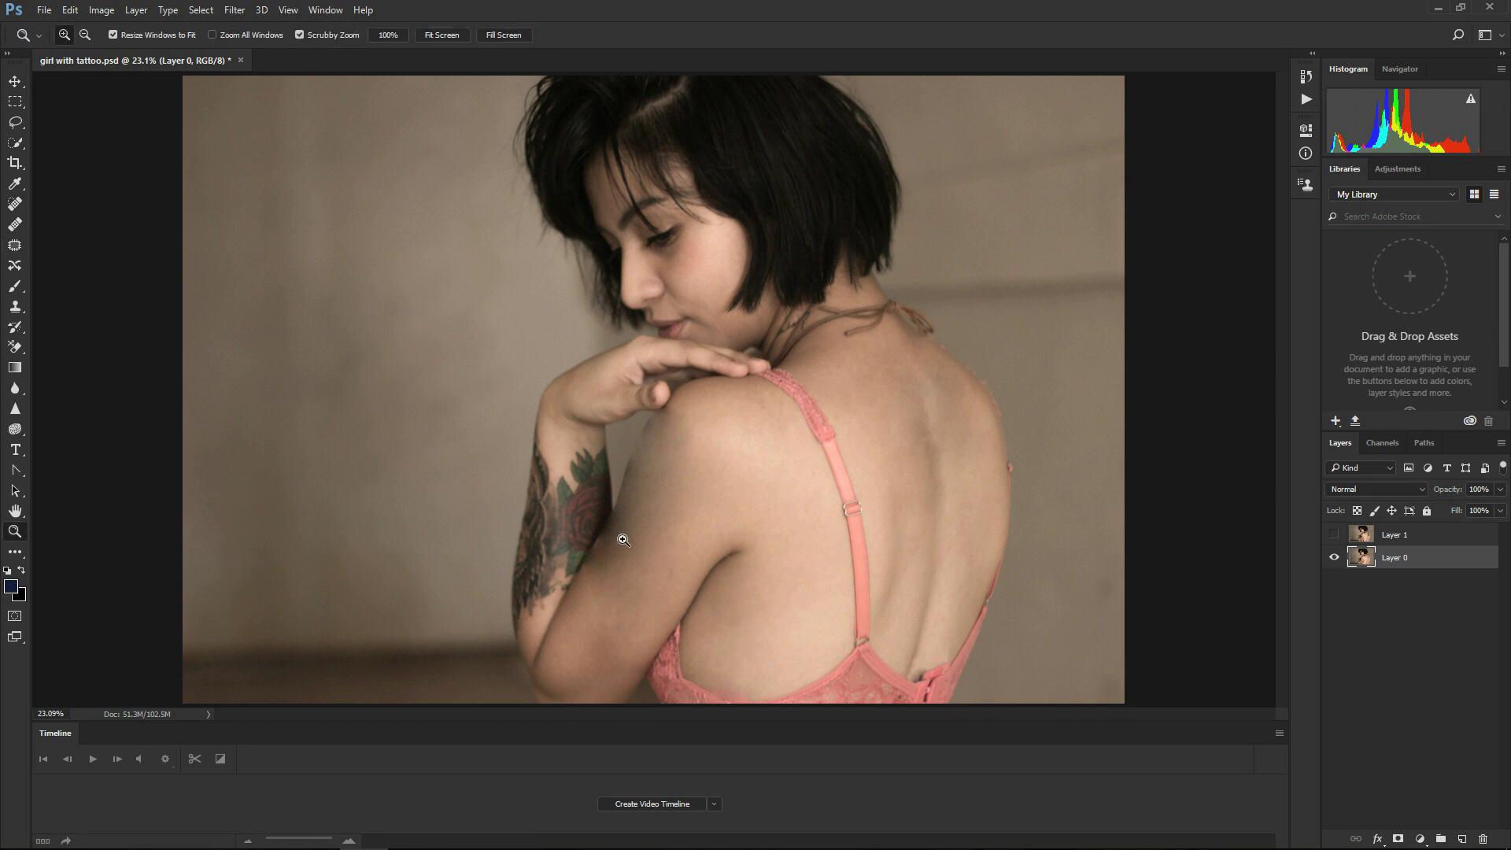
pyautogui.moveTo(607, 539); pyautogui.dragTo(735, 382)
pyautogui.click(736, 295)
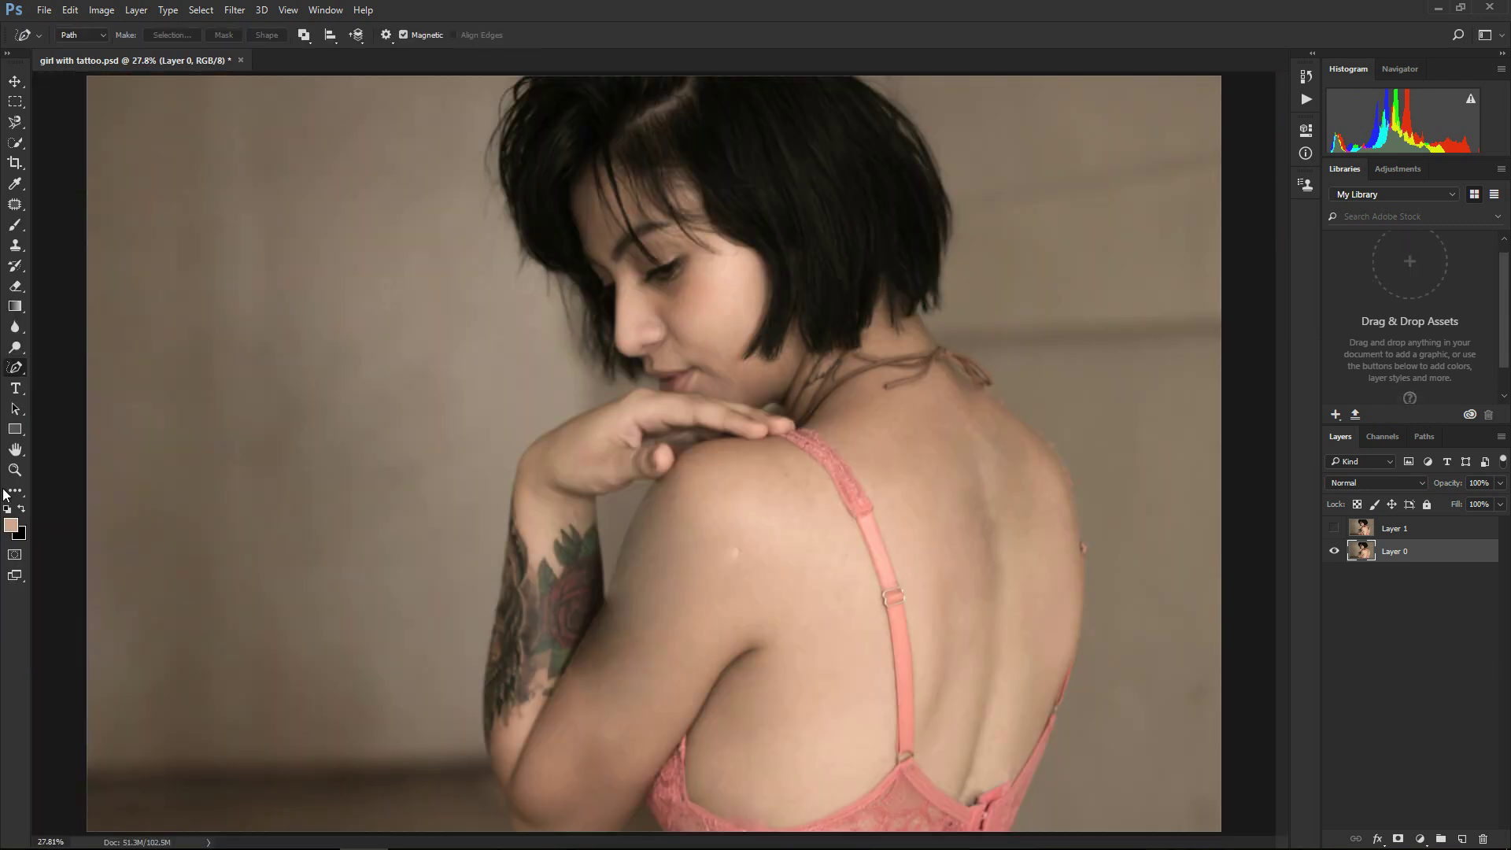
pyautogui.click(528, 594)
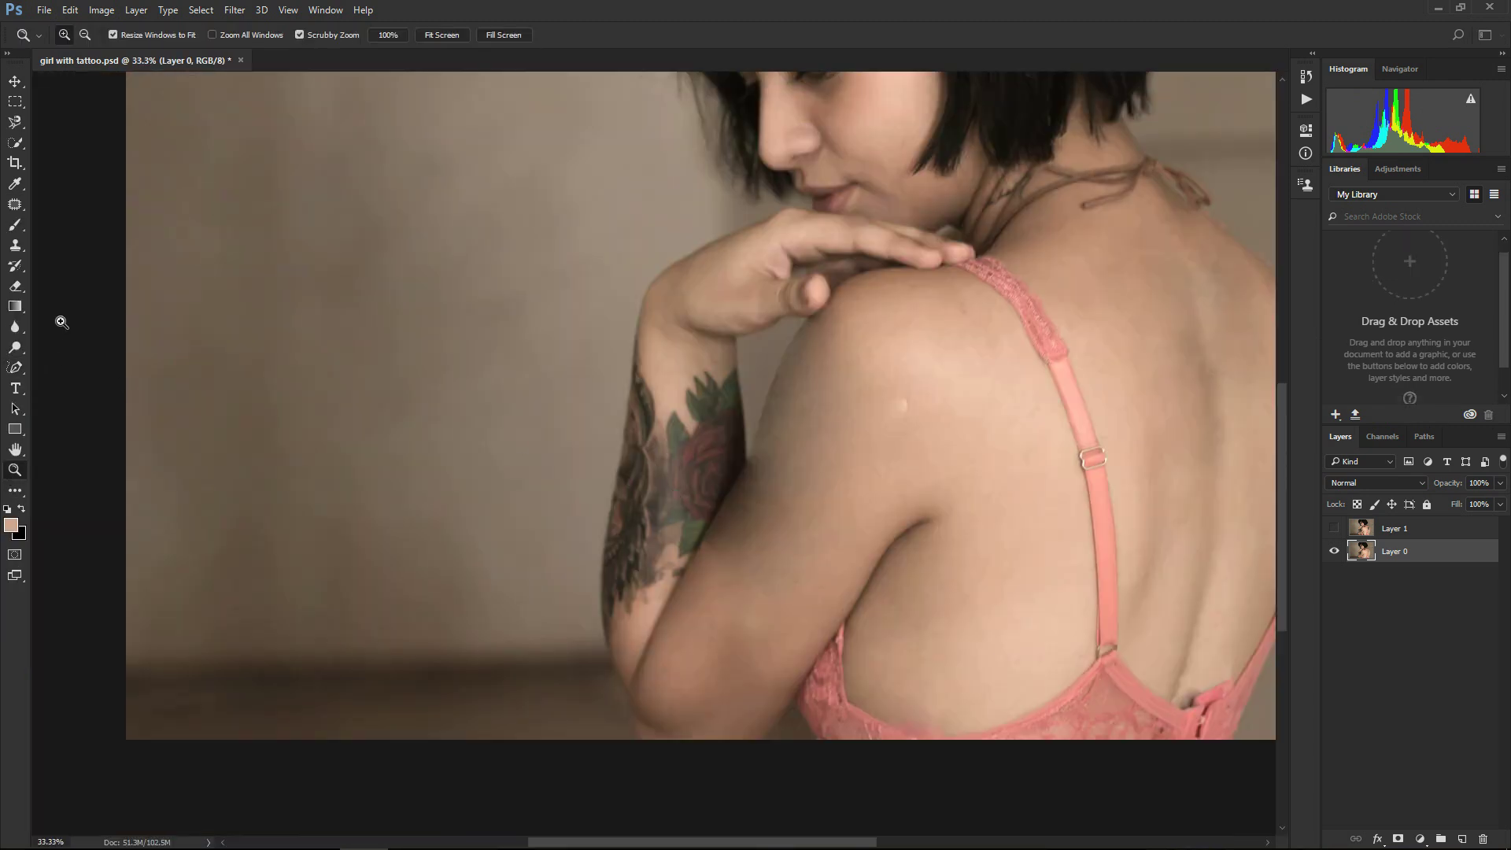
pyautogui.click(15, 367)
pyautogui.moveTo(636, 340)
pyautogui.mouseDown()
pyautogui.moveTo(613, 654)
pyautogui.moveTo(747, 450)
pyautogui.moveTo(728, 383)
pyautogui.moveTo(673, 406)
pyautogui.moveTo(639, 346)
pyautogui.mouseUp()
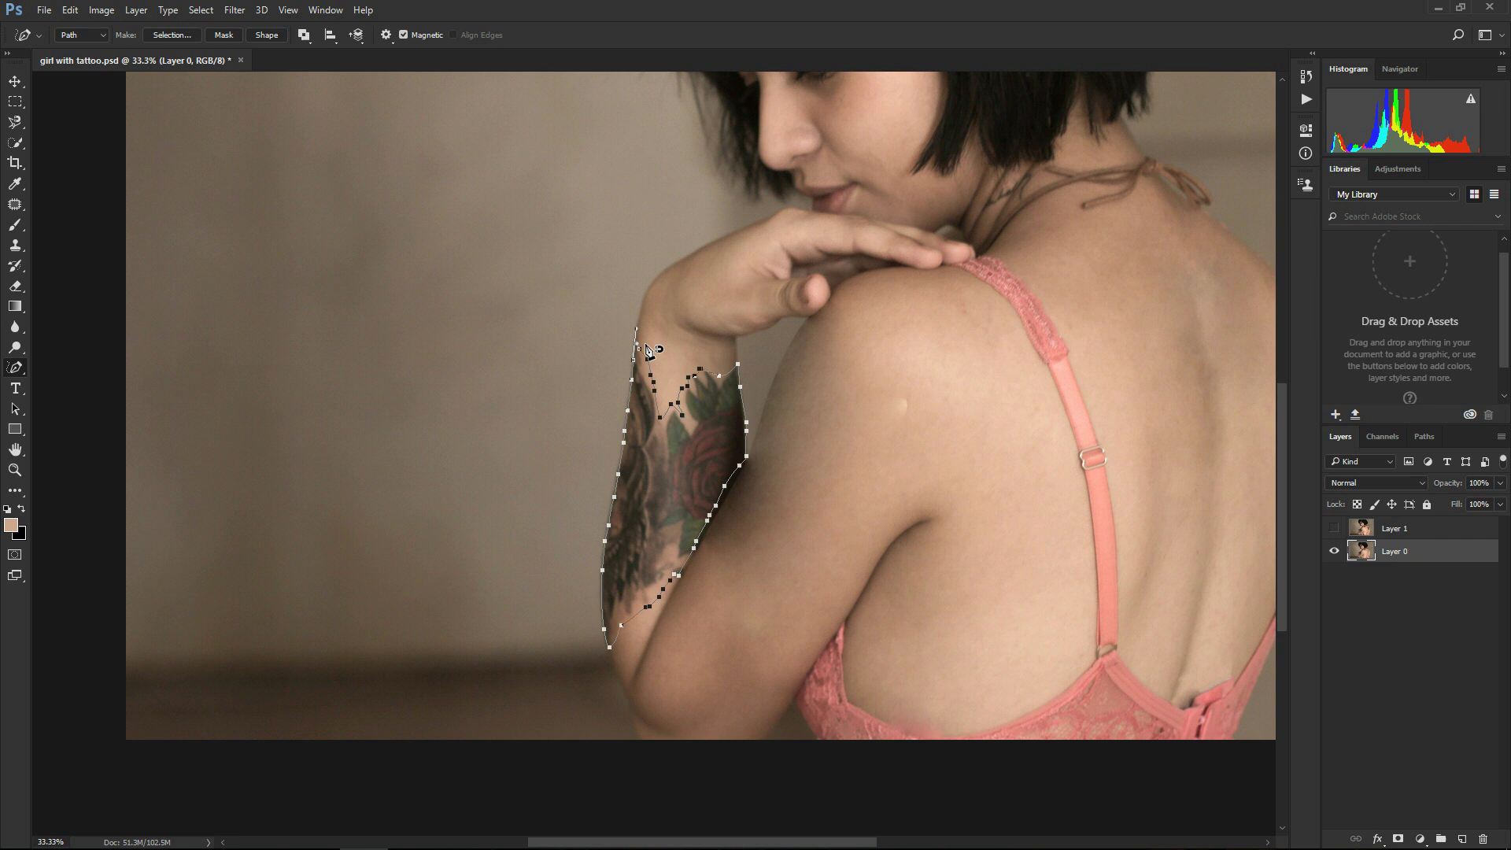
pyautogui.click(170, 35)
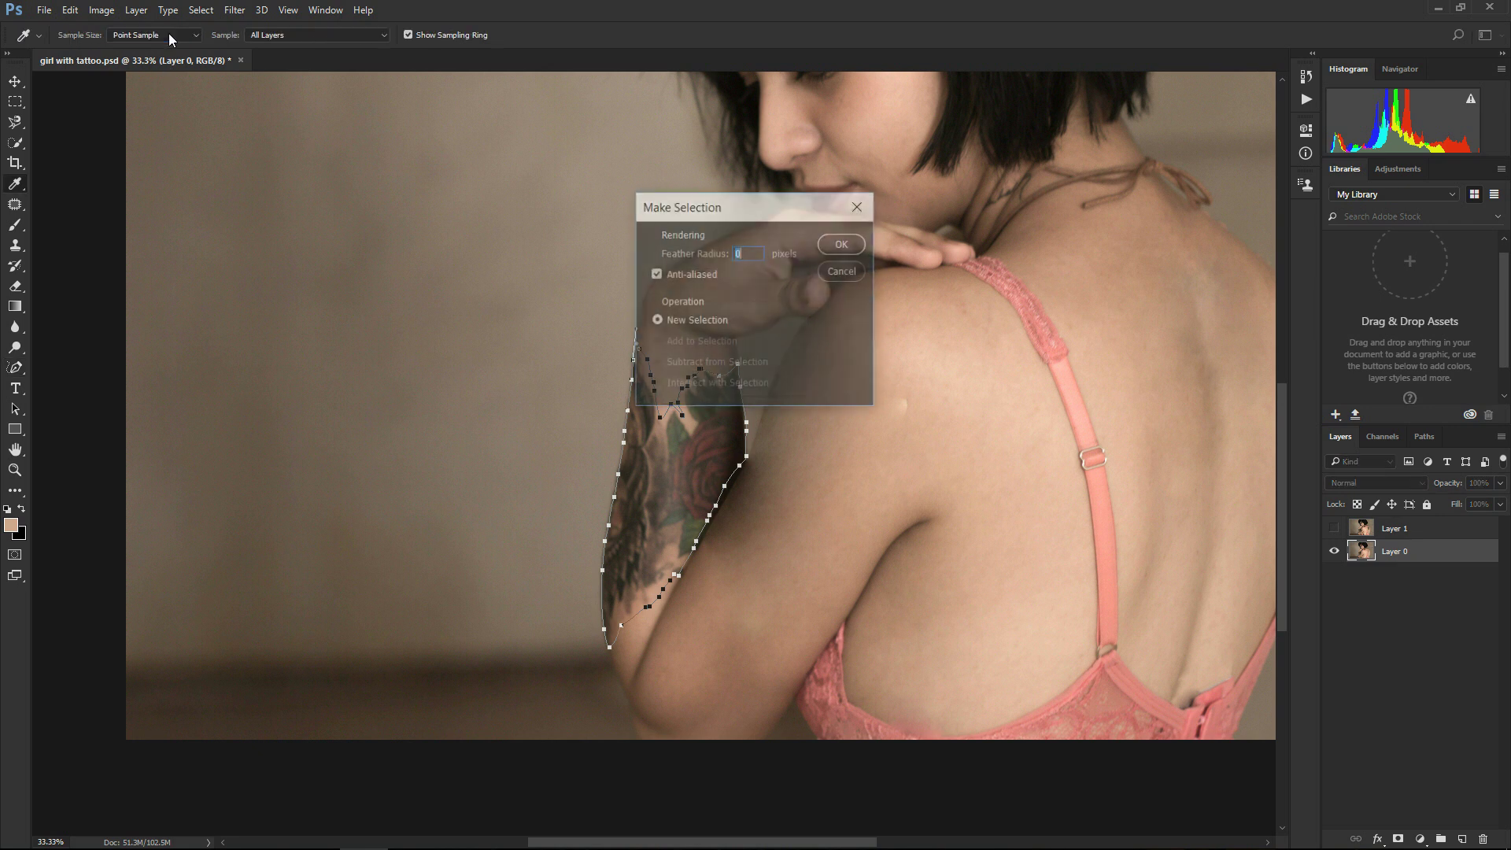
pyautogui.click(843, 242)
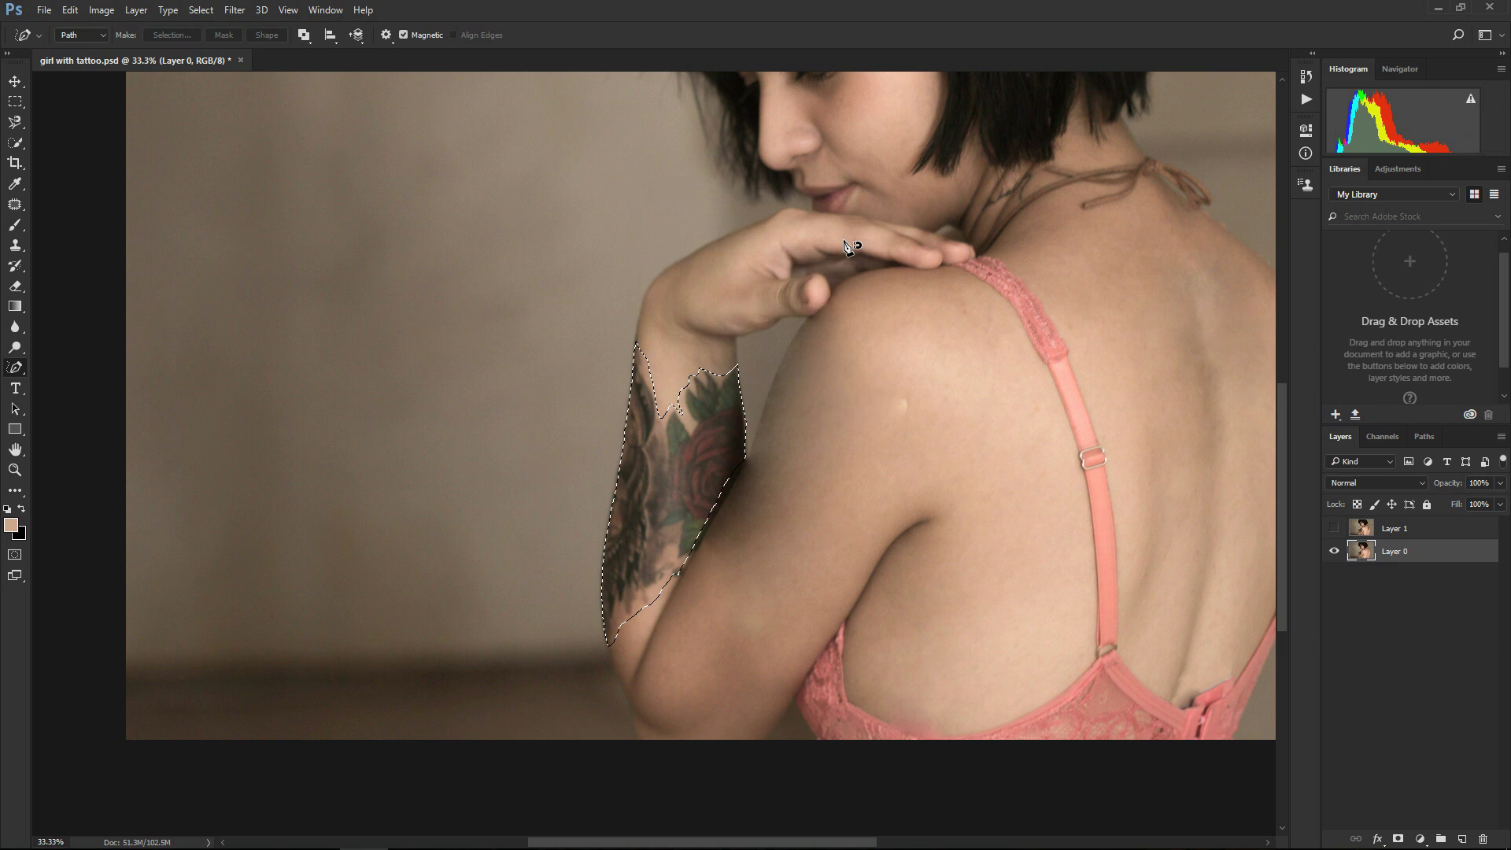
# Replace the selected forearm tattoo with clean skin from the back beside the bra strap, using the Content-Aware patch.
pyautogui.click(17, 207)
pyautogui.moveTo(709, 419); pyautogui.dragTo(1023, 480)
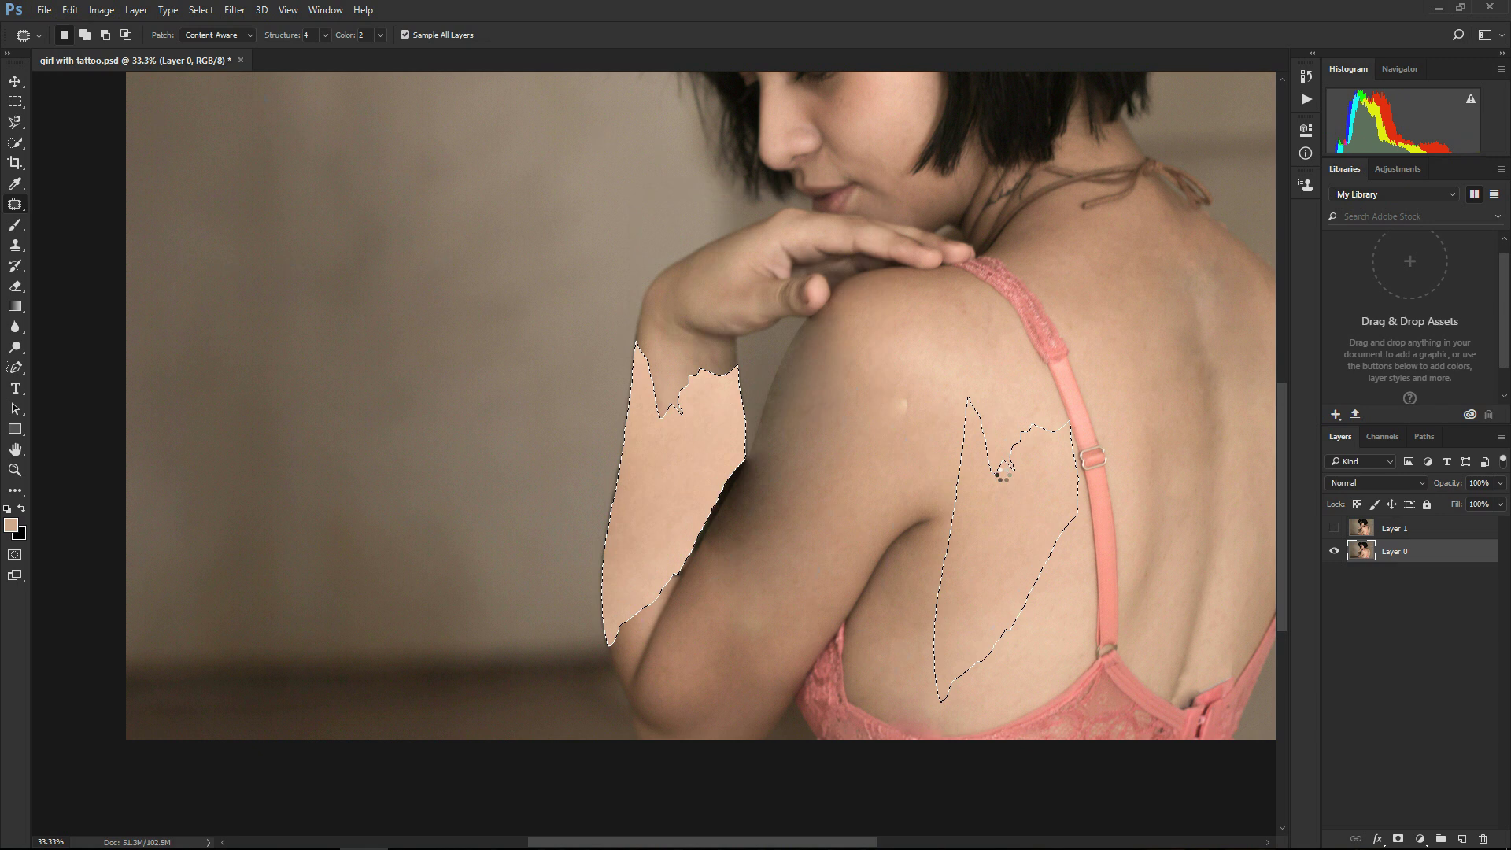
pyautogui.hotkey('ctrl', 'd')
# Smooth the uneven skin in the middle of the forearm with a Content-Aware patch of nearby skin.
pyautogui.press('z')
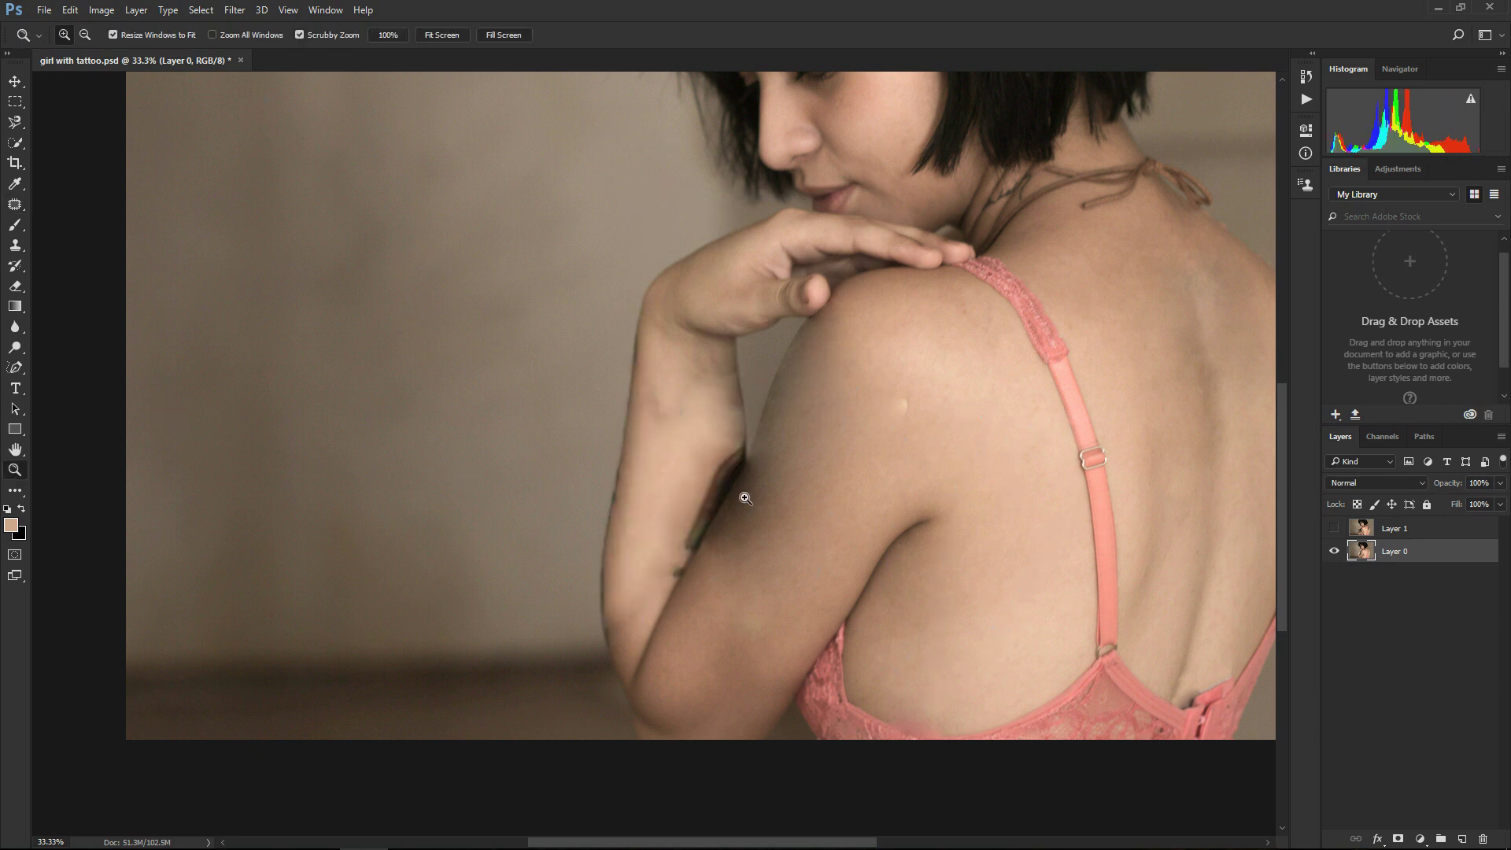
pyautogui.moveTo(744, 498); pyautogui.dragTo(860, 451)
pyautogui.press('j')
pyautogui.moveTo(618, 371)
pyautogui.mouseDown()
pyautogui.moveTo(634, 351)
pyautogui.moveTo(653, 521)
pyautogui.mouseUp()
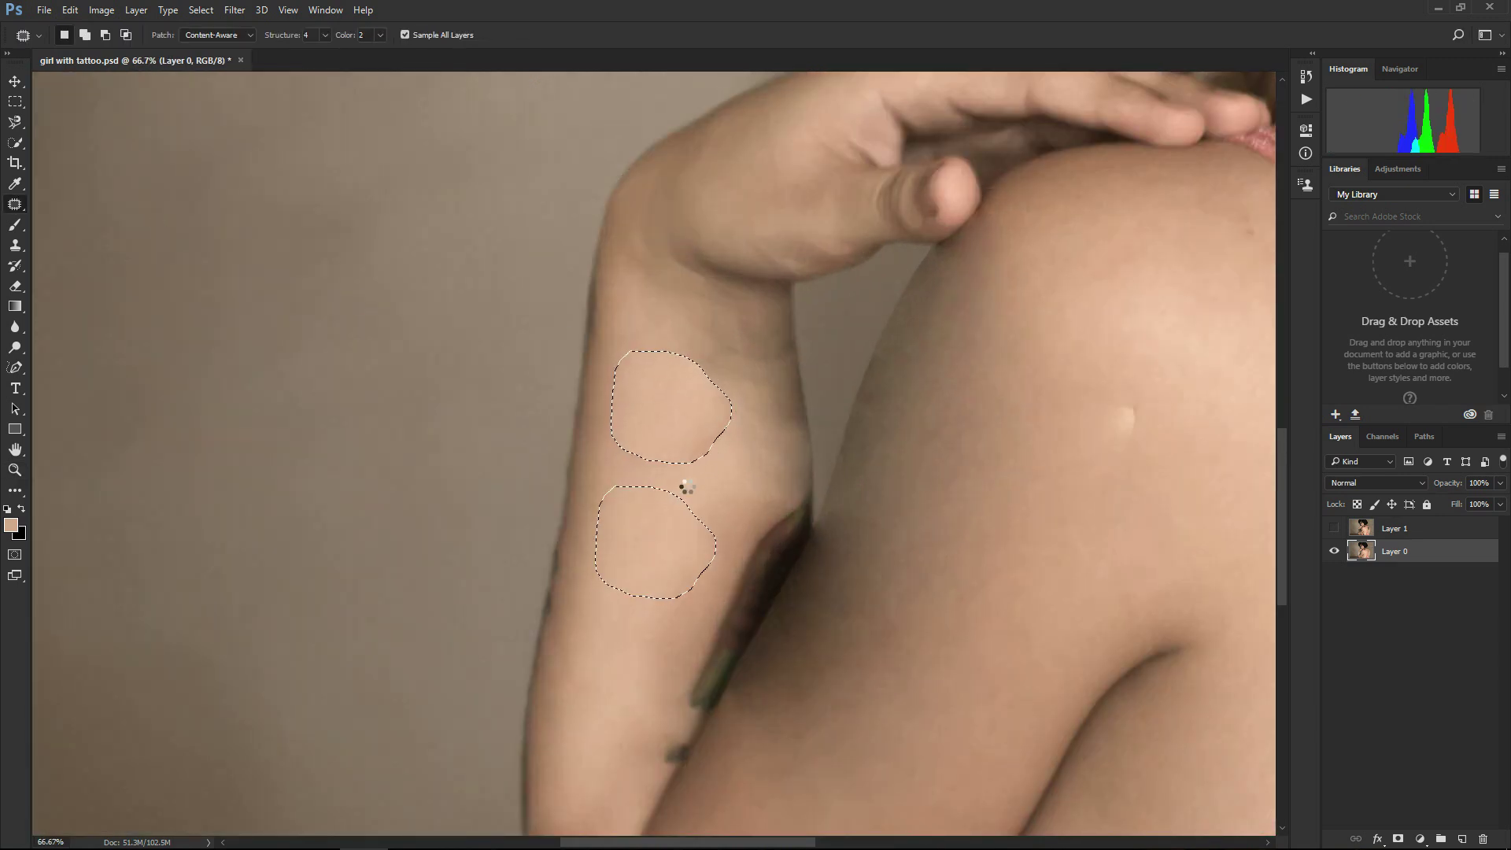
pyautogui.hotkey('ctrl', 'd')
# Set the patch mode to Normal and even out two more blotches on the forearm with clean skin.
pyautogui.click(217, 34)
pyautogui.click(206, 49)
pyautogui.moveTo(722, 470)
pyautogui.mouseDown()
pyautogui.moveTo(708, 397)
pyautogui.moveTo(721, 464)
pyautogui.mouseUp()
pyautogui.moveTo(694, 445); pyautogui.dragTo(674, 550)
pyautogui.hotkey('ctrl', 'd')
pyautogui.moveTo(795, 431)
pyautogui.mouseDown()
pyautogui.moveTo(695, 334)
pyautogui.moveTo(779, 441)
pyautogui.mouseUp()
pyautogui.moveTo(732, 394)
pyautogui.mouseDown()
pyautogui.moveTo(630, 533)
pyautogui.moveTo(608, 147)
pyautogui.mouseUp()
pyautogui.hotkey('ctrl', 'd')
# Patch the small dark mark on the lower forearm, next to the upper arm's edge, with surrounding skin.
pyautogui.press('z')
pyautogui.keyDown('alt'); pyautogui.click(639, 445); pyautogui.keyUp('alt')
pyautogui.click(640, 445)
pyautogui.press('j')
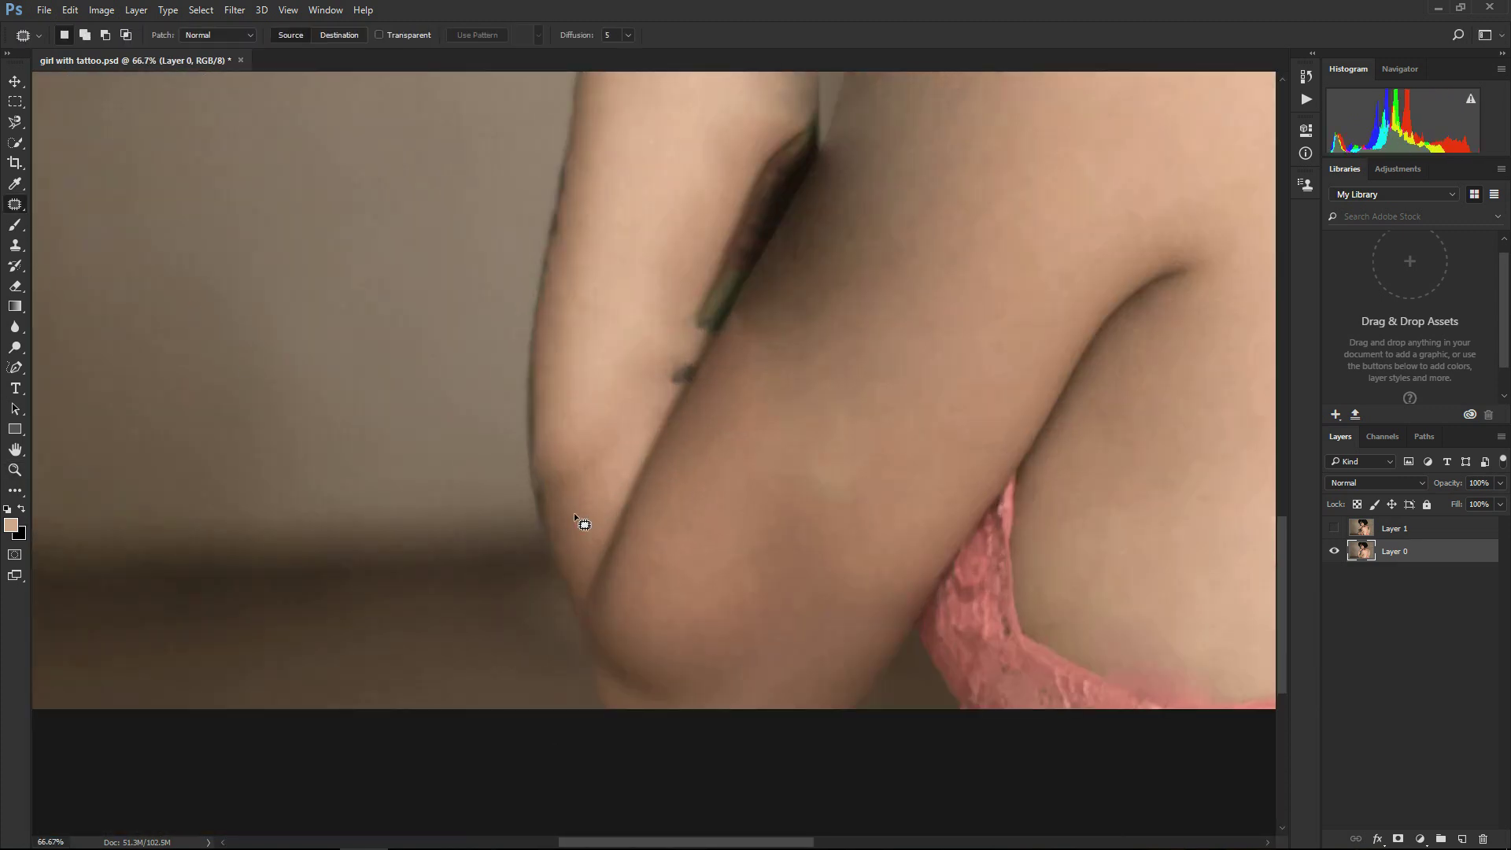
pyautogui.moveTo(716, 412); pyautogui.dragTo(708, 367)
pyautogui.moveTo(695, 384)
pyautogui.mouseDown()
pyautogui.moveTo(682, 415)
pyautogui.moveTo(700, 358)
pyautogui.mouseUp()
pyautogui.hotkey('ctrl', 'd')
pyautogui.moveTo(692, 367)
pyautogui.mouseDown()
pyautogui.moveTo(706, 359)
pyautogui.moveTo(665, 392)
pyautogui.moveTo(693, 378)
pyautogui.mouseUp()
pyautogui.hotkey('ctrl', 'd')
pyautogui.hotkey('ctrl', 'd')
# Patch the small light bump on the back of the shoulder with the smooth skin beside it.
pyautogui.click(15, 469)
pyautogui.rightClick(637, 440)
pyautogui.click(678, 450)
pyautogui.tripleClick(752, 571)
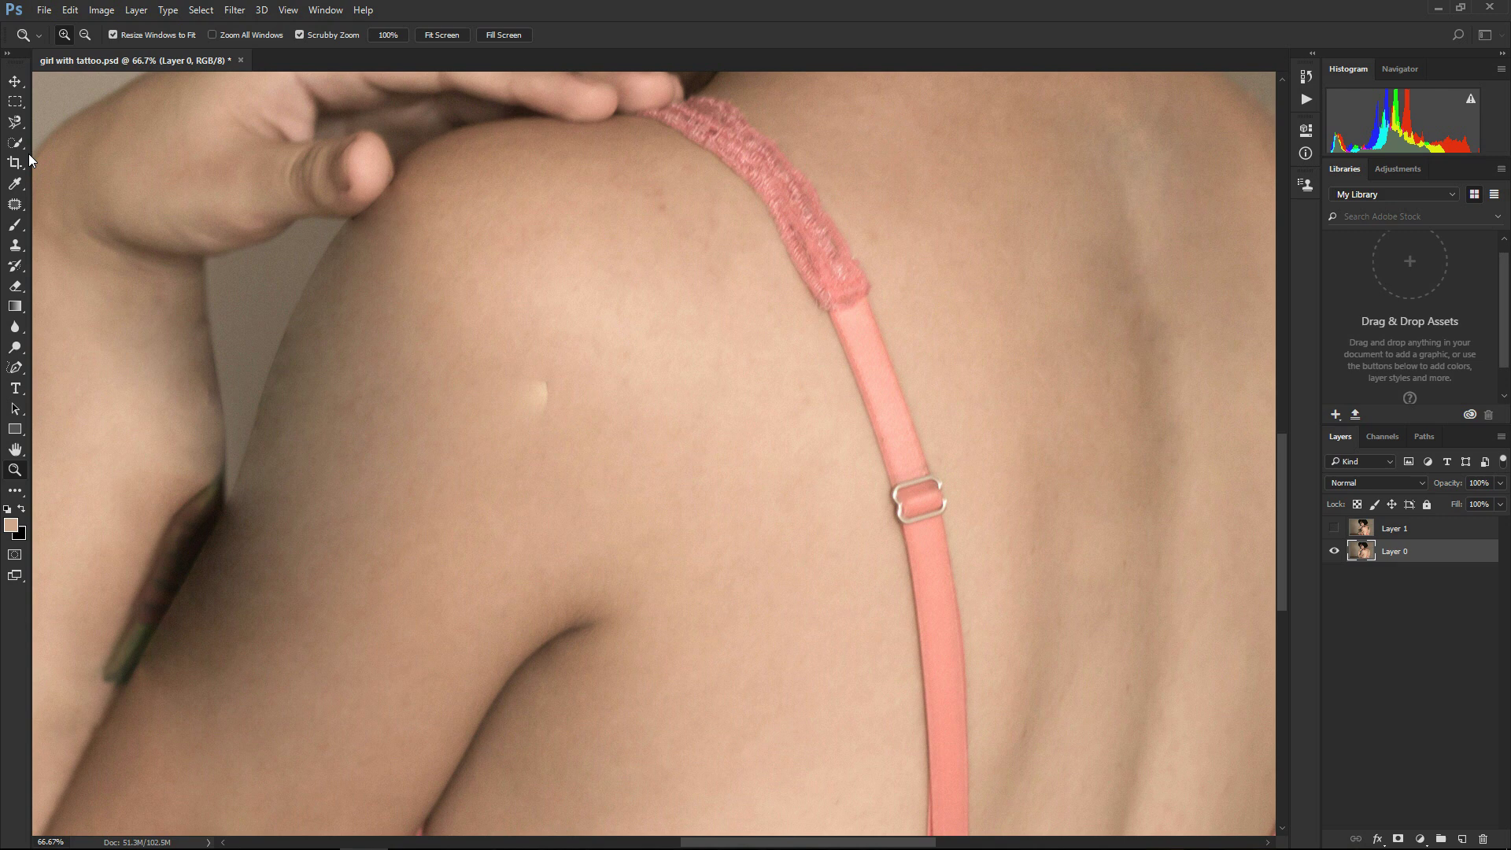
pyautogui.click(15, 204)
pyautogui.moveTo(543, 356)
pyautogui.mouseDown()
pyautogui.moveTo(559, 417)
pyautogui.moveTo(511, 441)
pyautogui.mouseUp()
pyautogui.hotkey('ctrl', 'd')
# Set the patch mode to Content-Aware and patch the green leaf remnant at the forearm's inner edge with adjacent skin.
pyautogui.click(15, 470)
pyautogui.rightClick(630, 601)
pyautogui.click(666, 610)
pyautogui.rightClick(708, 551)
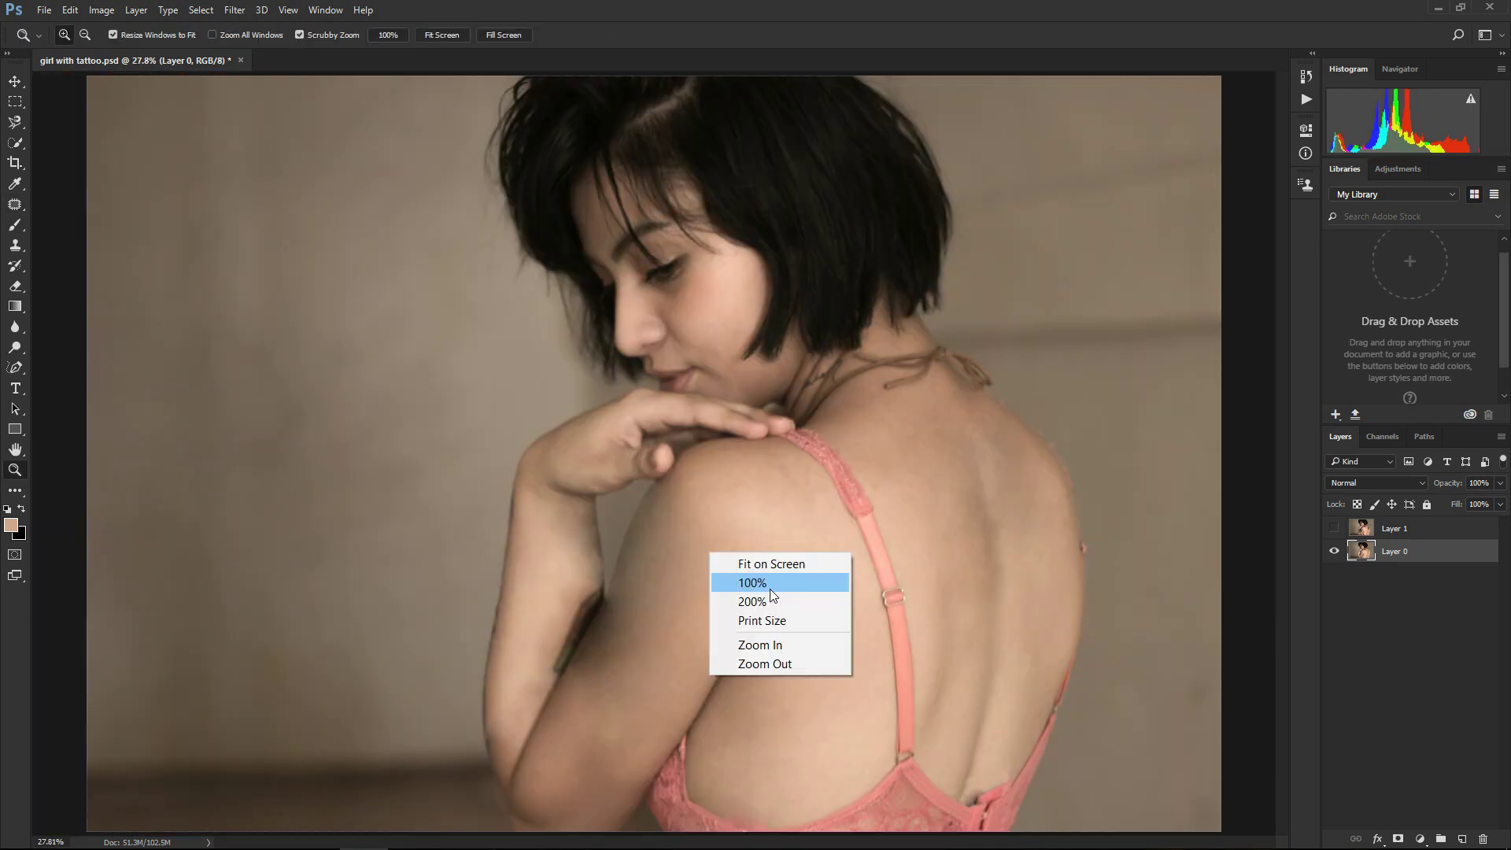
pyautogui.click(770, 663)
pyautogui.rightClick(753, 580)
pyautogui.click(815, 696)
pyautogui.hotkey('ctrl', '-')
pyautogui.moveTo(581, 557); pyautogui.dragTo(582, 557)
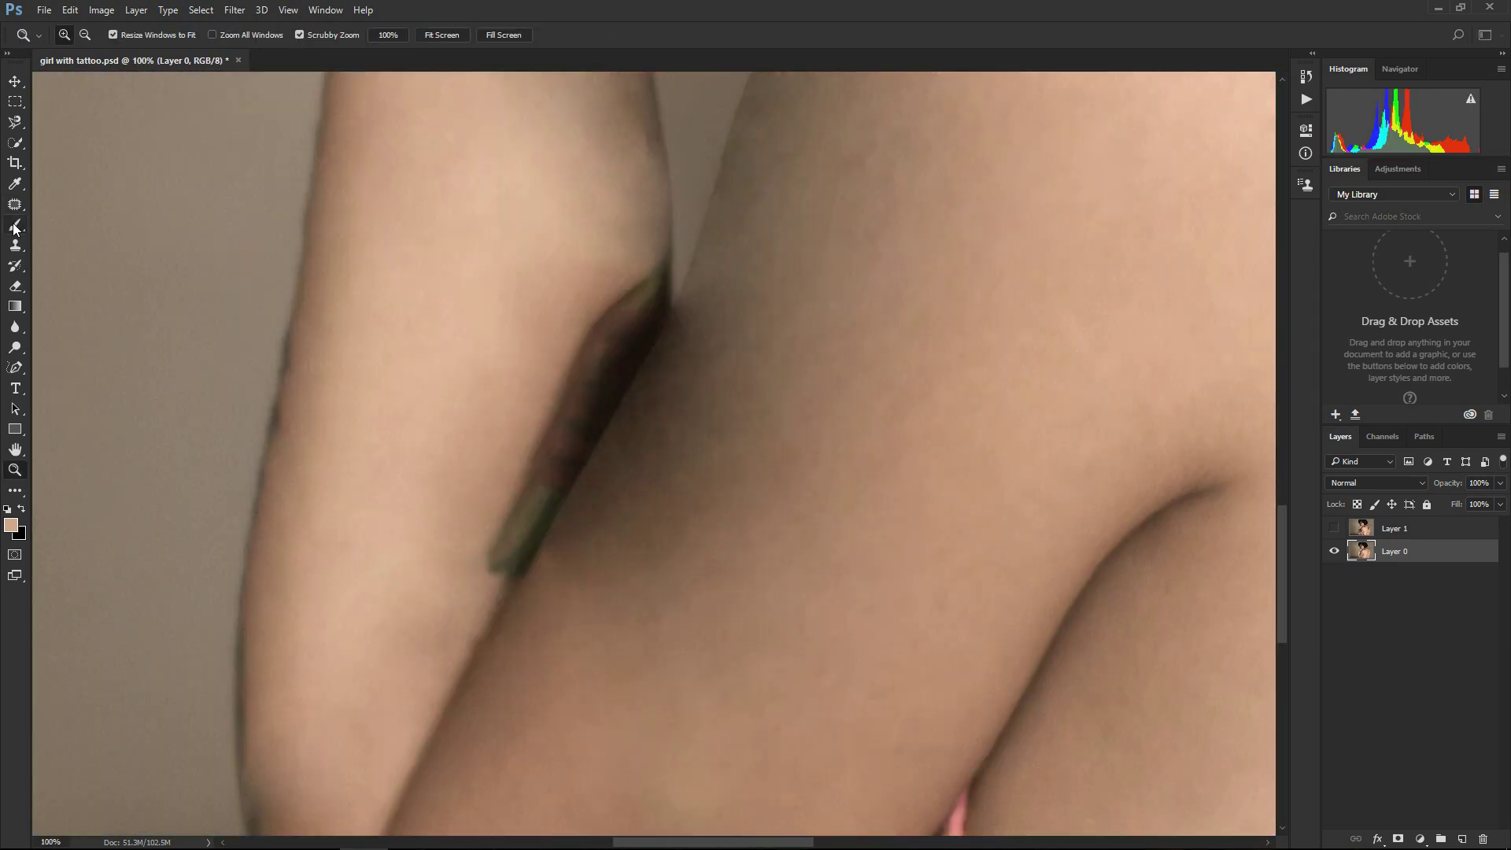
pyautogui.press('j')
pyautogui.moveTo(488, 503); pyautogui.dragTo(468, 560)
pyautogui.click(218, 34)
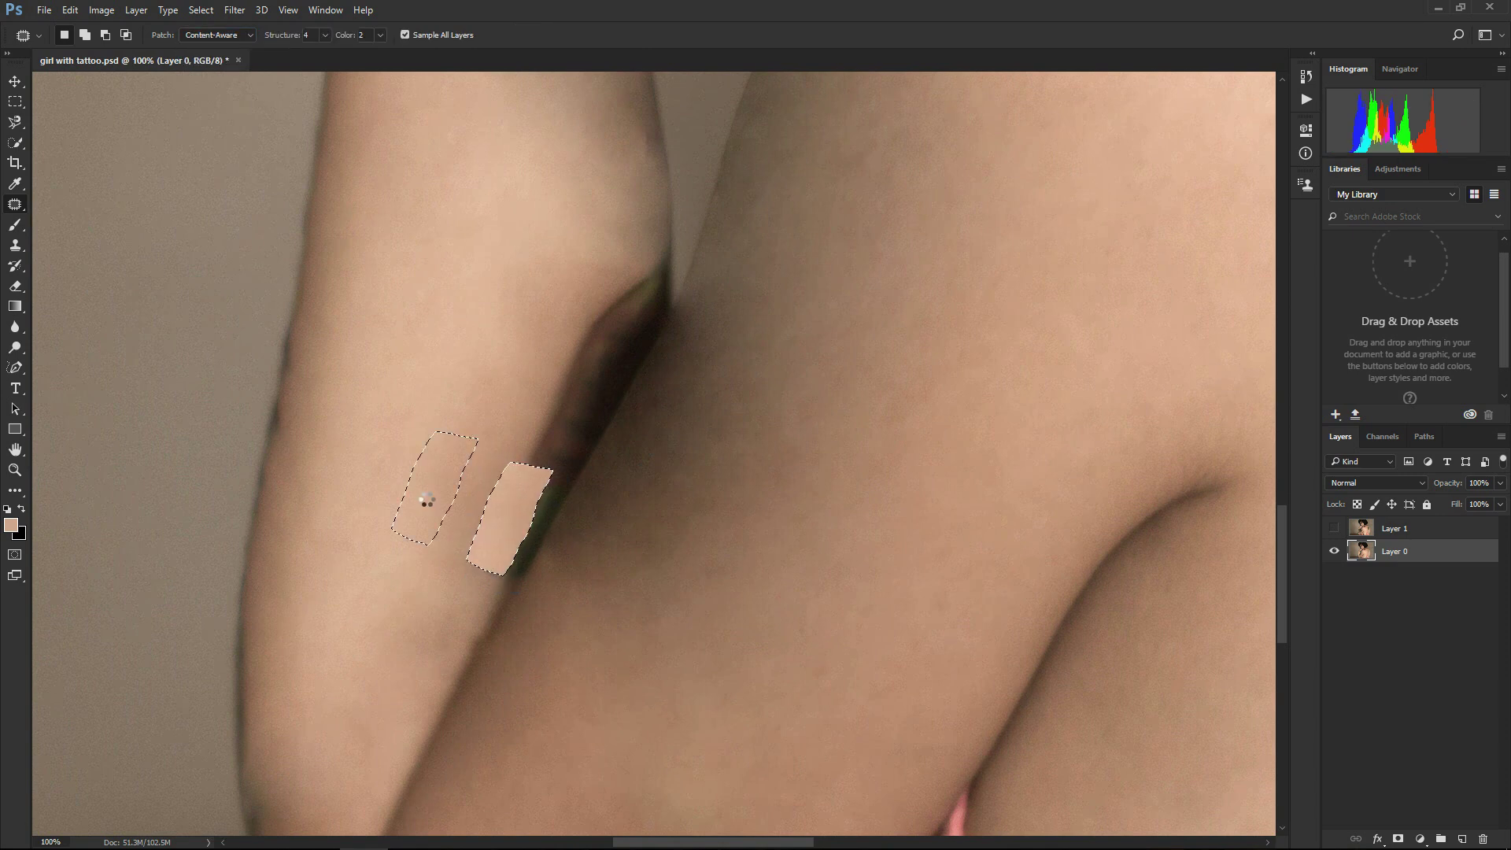
pyautogui.moveTo(539, 514); pyautogui.dragTo(459, 503)
# Outline the remaining dark tattoo strip along the forearm's inner edge and patch it with skin from mid-forearm.
pyautogui.moveTo(499, 580); pyautogui.dragTo(653, 276)
pyautogui.moveTo(592, 378); pyautogui.dragTo(495, 573)
pyautogui.click(501, 577)
pyautogui.moveTo(513, 516); pyautogui.dragTo(393, 413)
pyautogui.hotkey('ctrl', 'd')
# Set the patch mode to Normal and blend the repaired skin beside the forearm's inner edge with several patches.
pyautogui.click(217, 35)
pyautogui.click(207, 49)
pyautogui.moveTo(441, 554); pyautogui.dragTo(433, 504)
pyautogui.moveTo(452, 458); pyautogui.dragTo(398, 328)
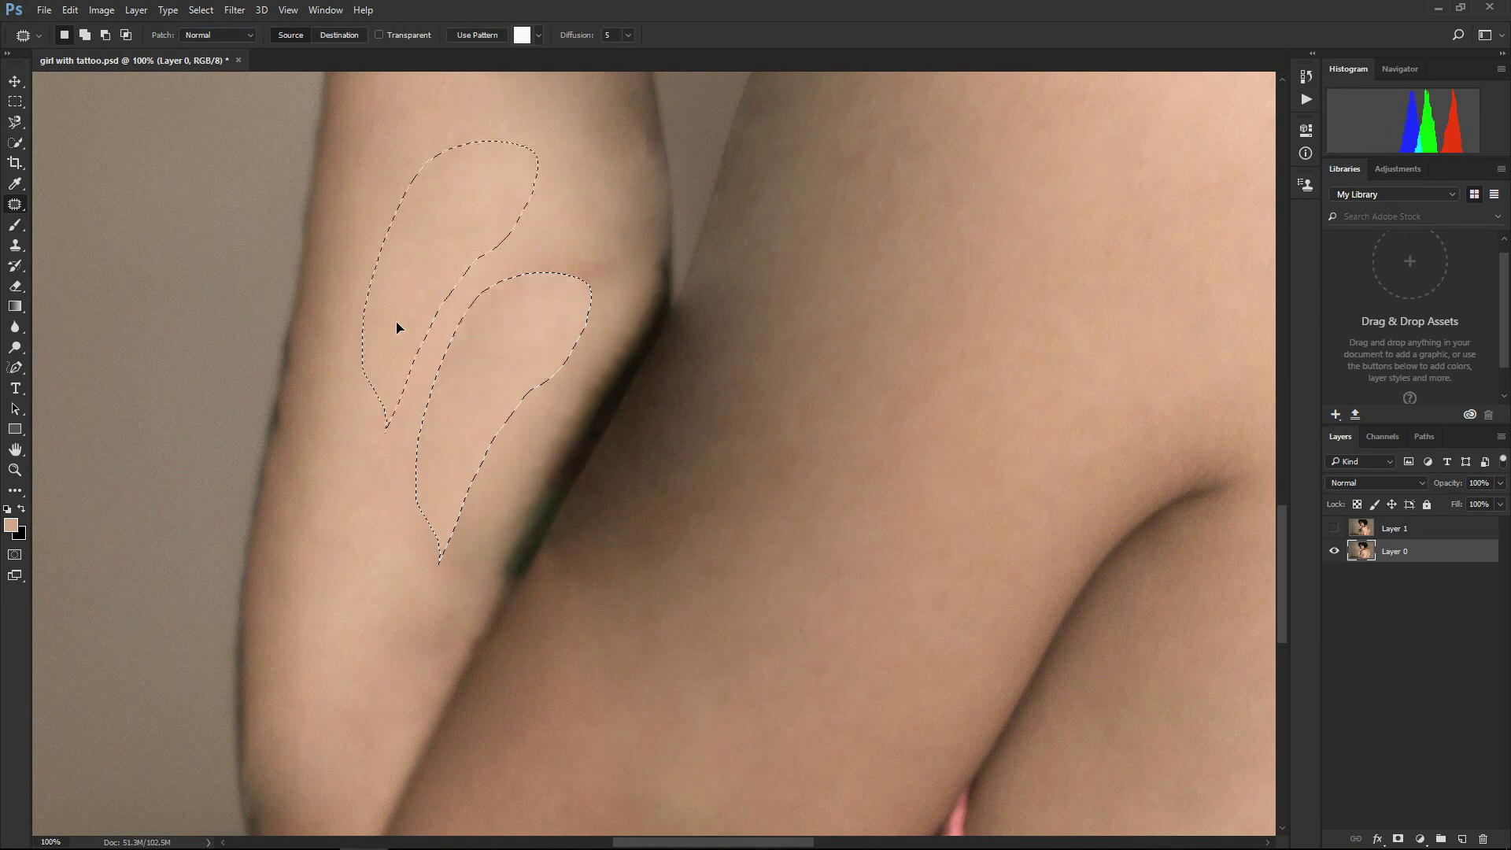
pyautogui.moveTo(546, 362)
pyautogui.mouseDown()
pyautogui.moveTo(559, 301)
pyautogui.moveTo(547, 350)
pyautogui.mouseUp()
pyautogui.moveTo(591, 290); pyautogui.dragTo(543, 260)
pyautogui.hotkey('ctrl', 'd')
pyautogui.moveTo(638, 281); pyautogui.dragTo(534, 244)
pyautogui.hotkey('ctrl', 'd')
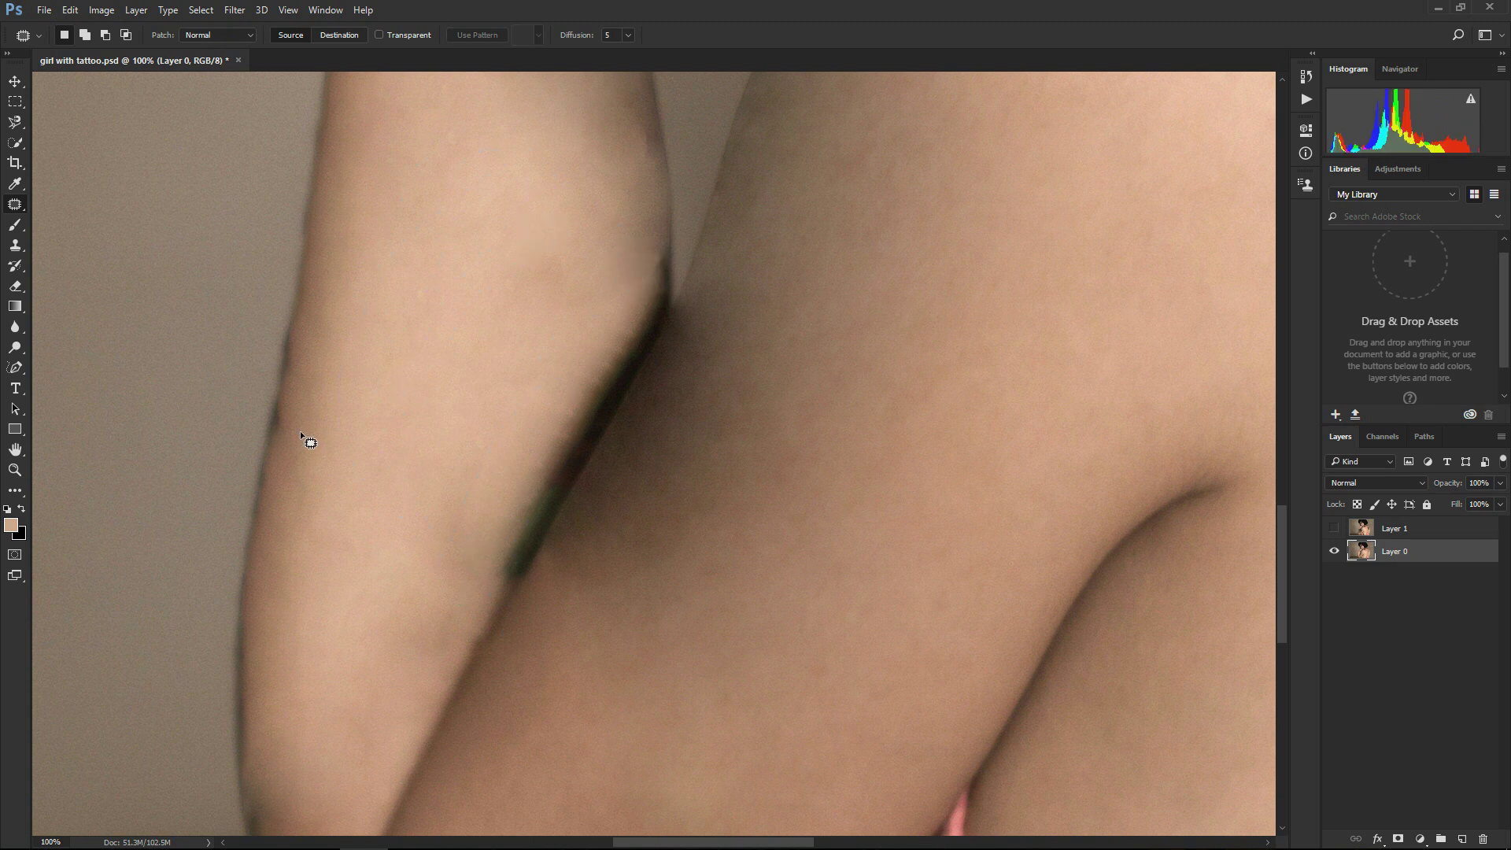
# Compare the retouched photo with the original by toggling the visibility of Layer 1, leaving it hidden.
pyautogui.click(15, 470)
pyautogui.hotkey('ctrl', '0')
pyautogui.hotkey('ctrl', '-')
pyautogui.click(1334, 528)
pyautogui.click(1334, 528)
pyautogui.click(1334, 528)
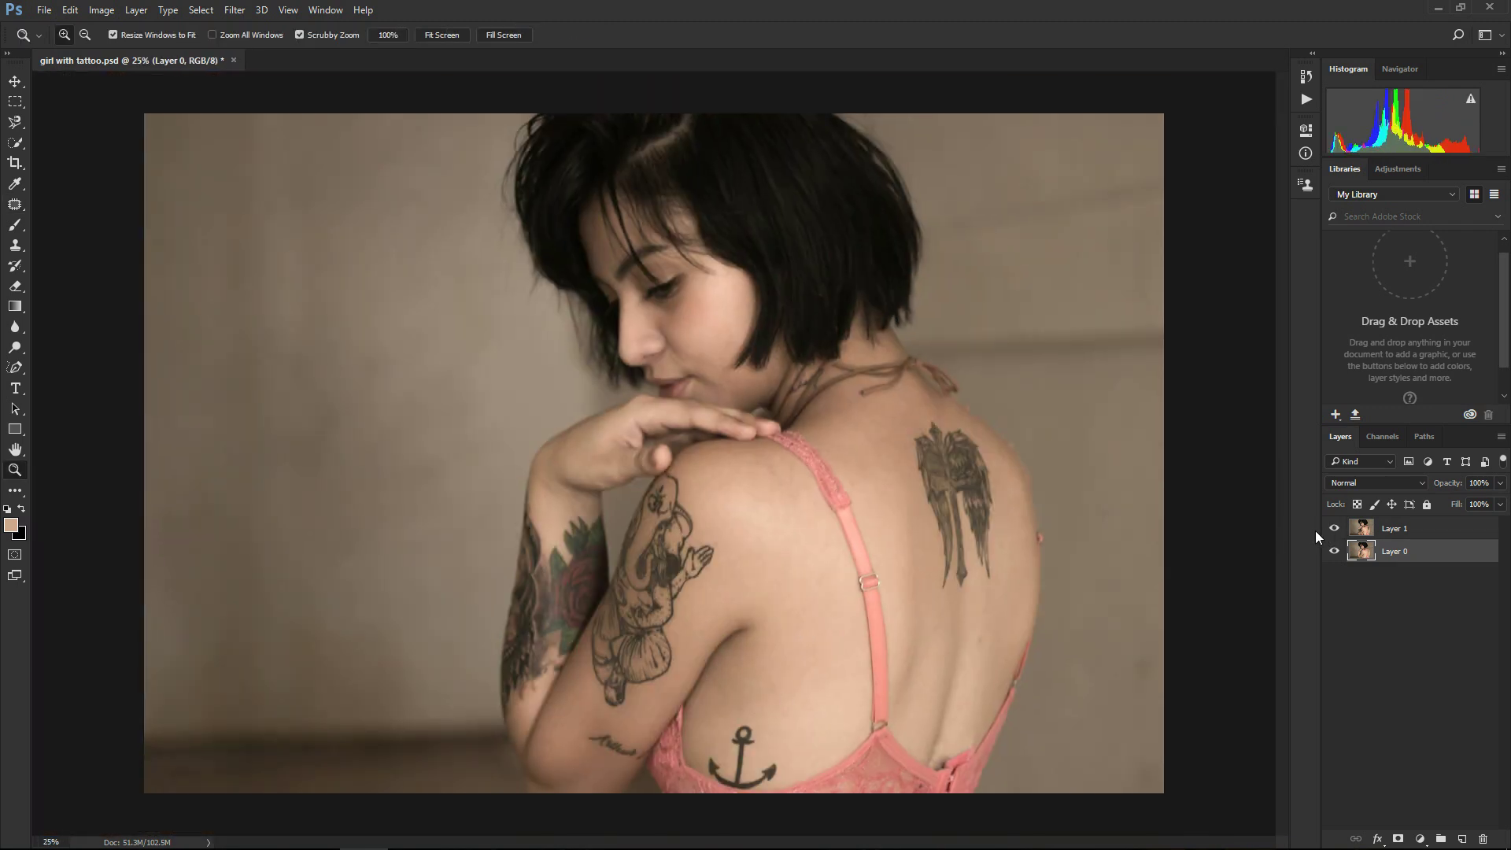
pyautogui.click(1334, 528)
# Patch the discoloured spots along the forearm's outer edge near the elbow with clean neighbouring skin.
pyautogui.click(584, 636)
pyautogui.doubleClick(571, 543)
pyautogui.doubleClick(570, 543)
pyautogui.click(502, 488)
pyautogui.press('j')
pyautogui.moveTo(529, 489)
pyautogui.mouseDown()
pyautogui.moveTo(461, 474)
pyautogui.moveTo(532, 504)
pyautogui.mouseUp()
pyautogui.moveTo(512, 583); pyautogui.dragTo(610, 583)
pyautogui.hotkey('ctrl', 'd')
pyautogui.moveTo(441, 359); pyautogui.dragTo(438, 345)
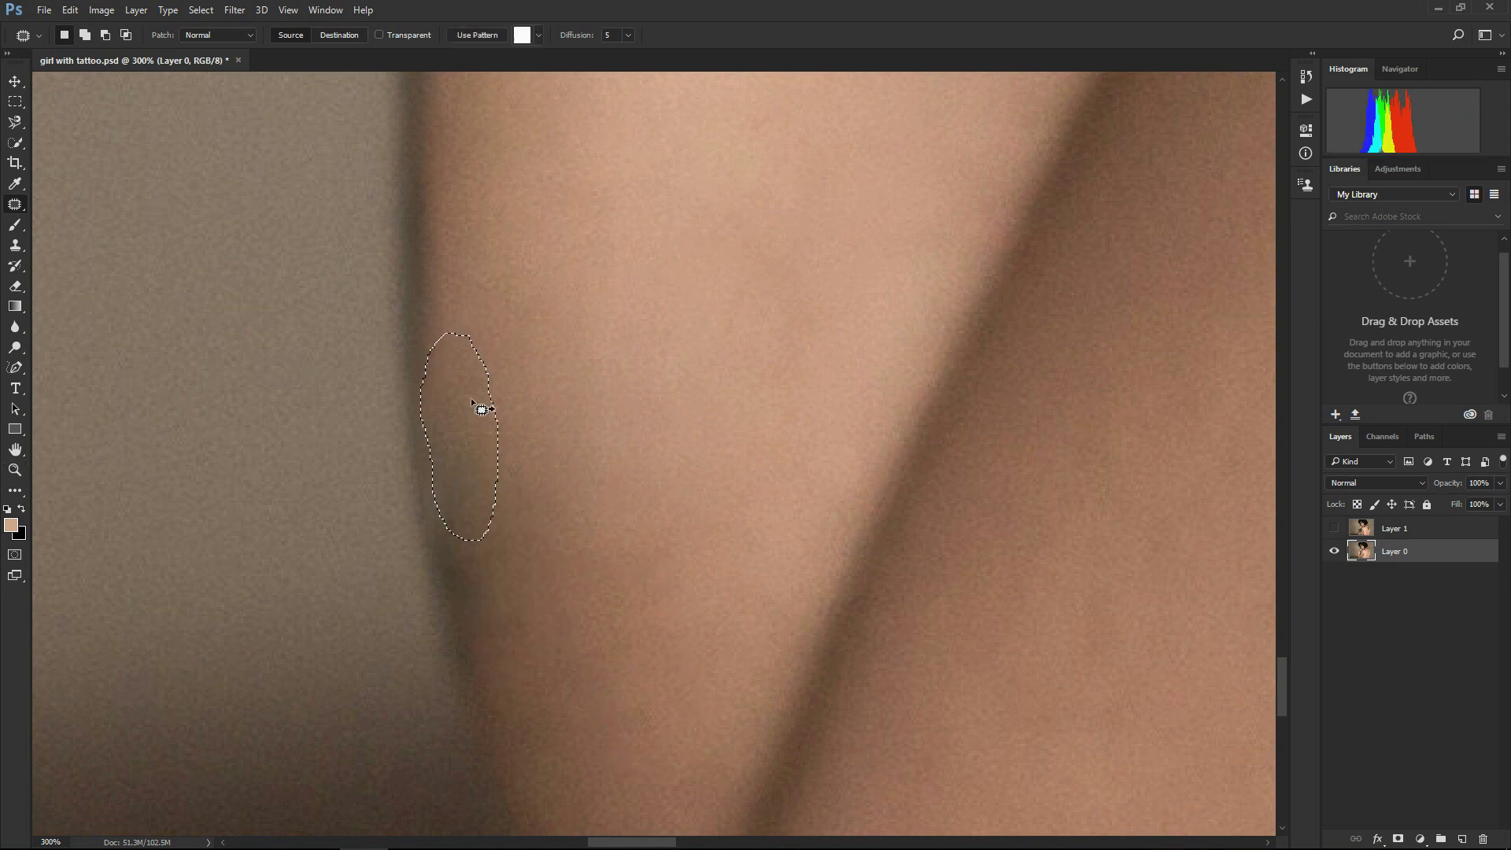
pyautogui.moveTo(482, 408); pyautogui.dragTo(465, 246)
pyautogui.hotkey('ctrl', 'd')
# Patch the dark smudge left on the forearm's outer contour above the elbow with the clean edge above it.
pyautogui.press('z')
pyautogui.hotkey('ctrl', '0')
pyautogui.click(569, 738)
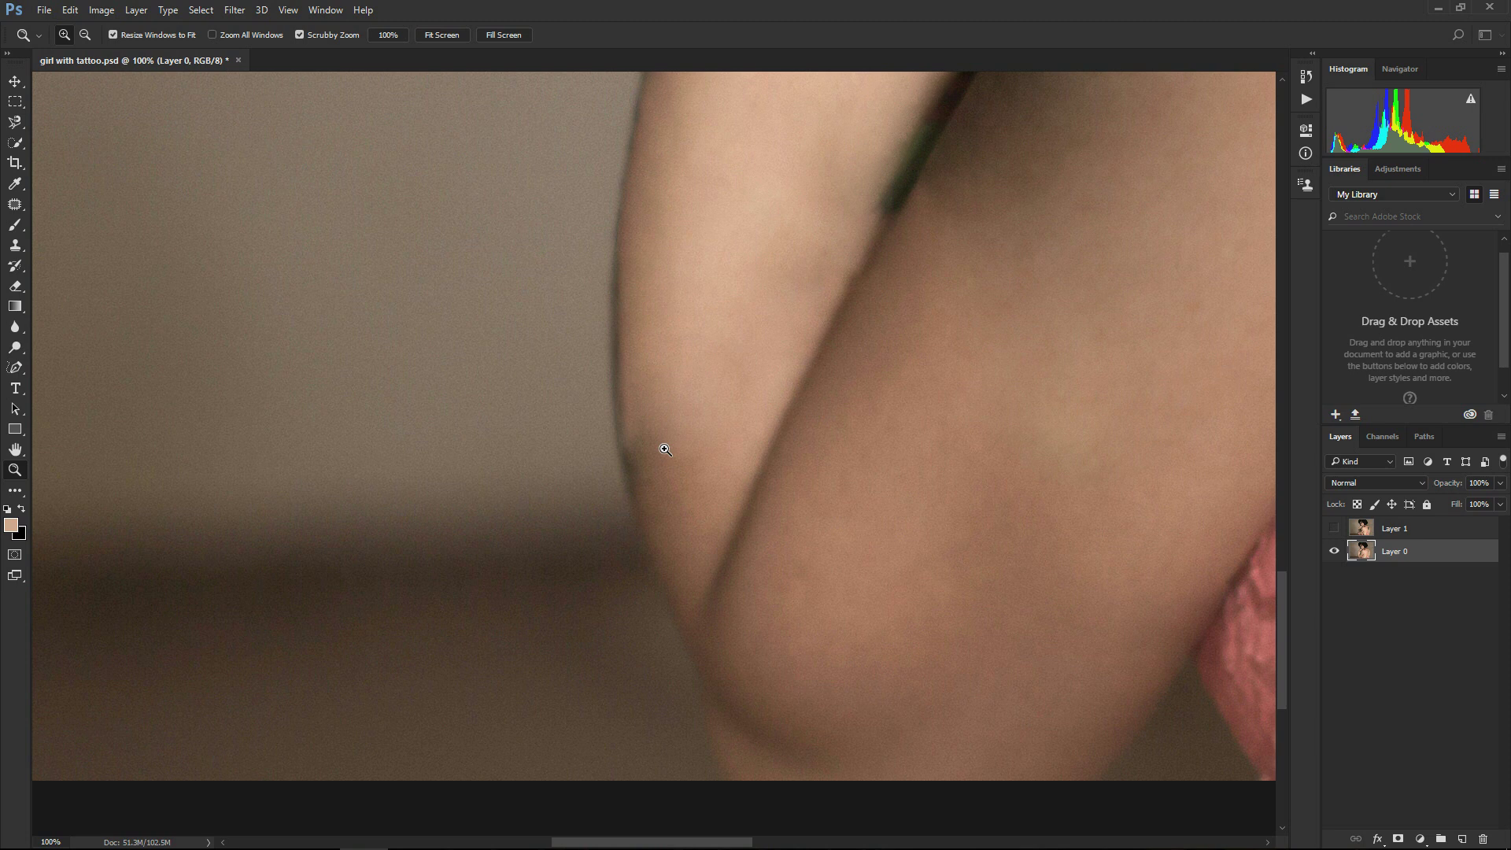
pyautogui.press('j')
pyautogui.moveTo(601, 529); pyautogui.dragTo(568, 421)
pyautogui.hotkey('ctrl', 'd')
# Patch the green tattoo remnant in the crease between the forearm and the upper arm with the clean edge beside it.
pyautogui.click(14, 469)
pyautogui.hotkey('ctrl', '0')
pyautogui.click(561, 661)
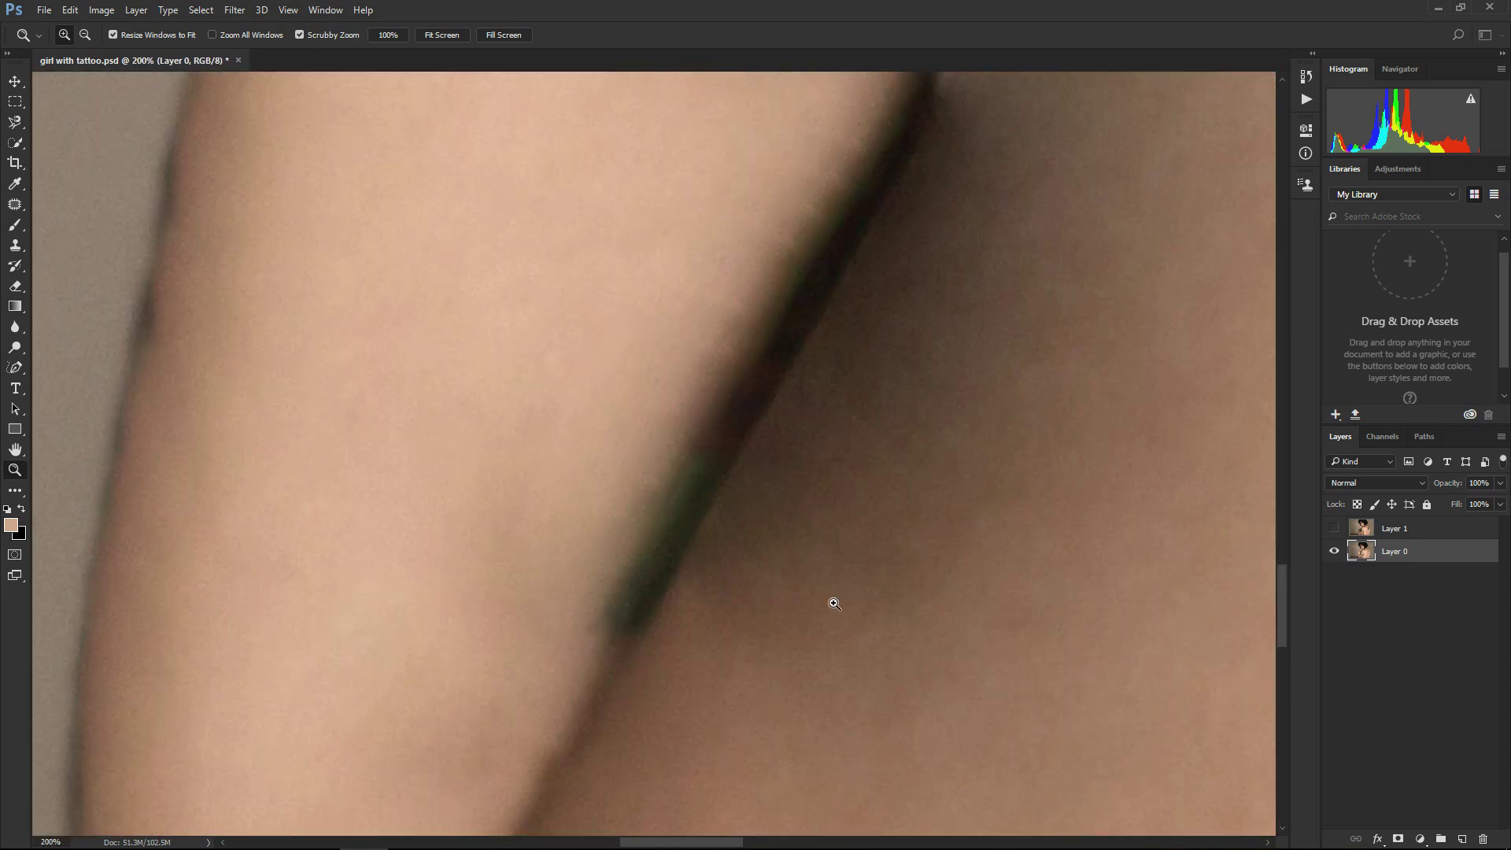
pyautogui.hotkey('ctrl', '0')
pyautogui.click(587, 677)
pyautogui.click(722, 426)
pyautogui.press('j')
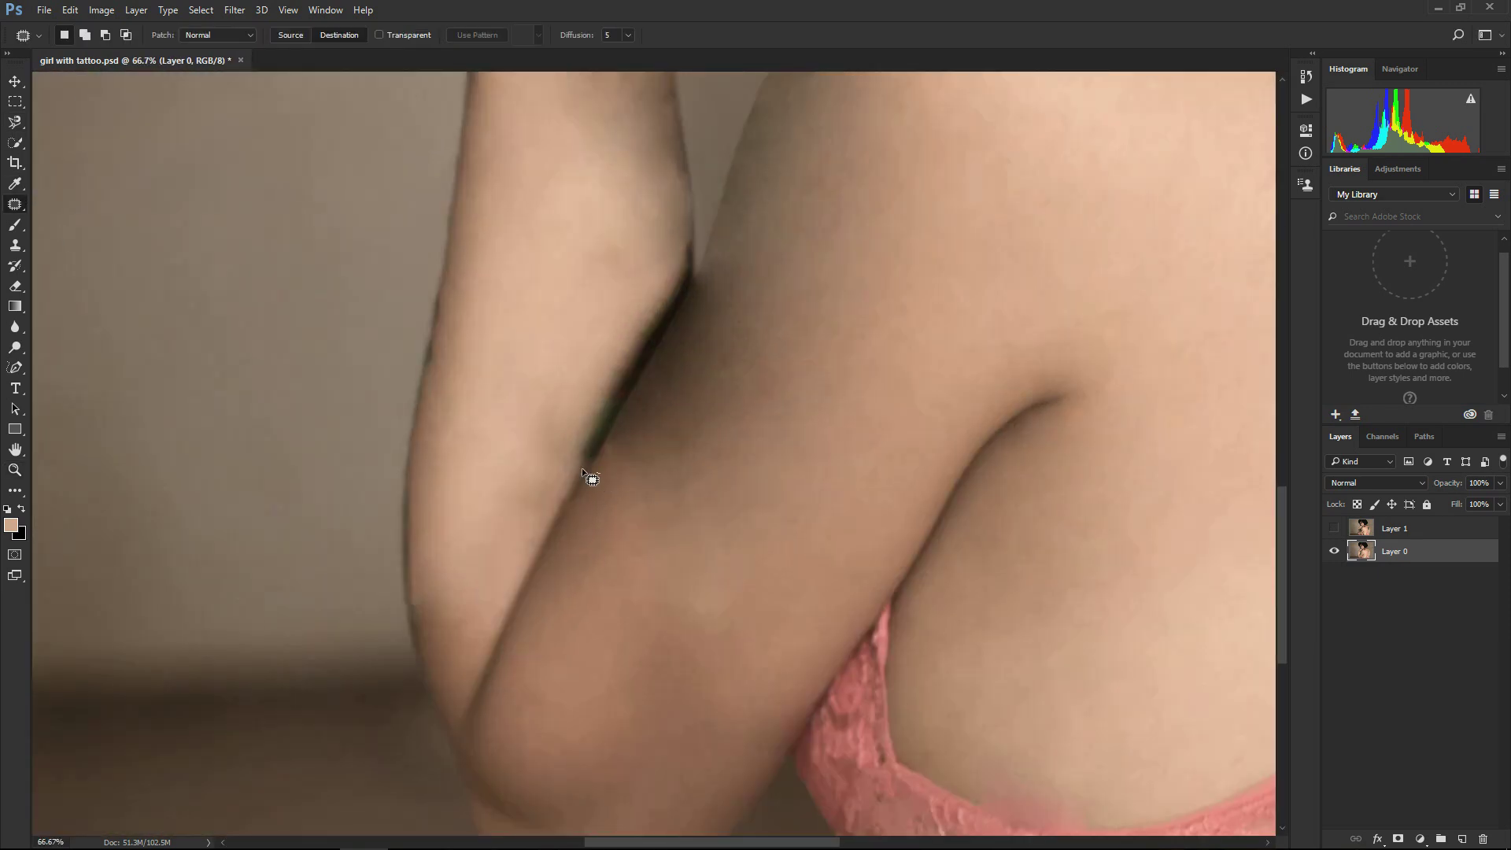
pyautogui.moveTo(590, 479)
pyautogui.mouseDown()
pyautogui.moveTo(614, 496)
pyautogui.moveTo(665, 359)
pyautogui.mouseUp()
pyautogui.hotkey('ctrl', '0')
pyautogui.press('z')
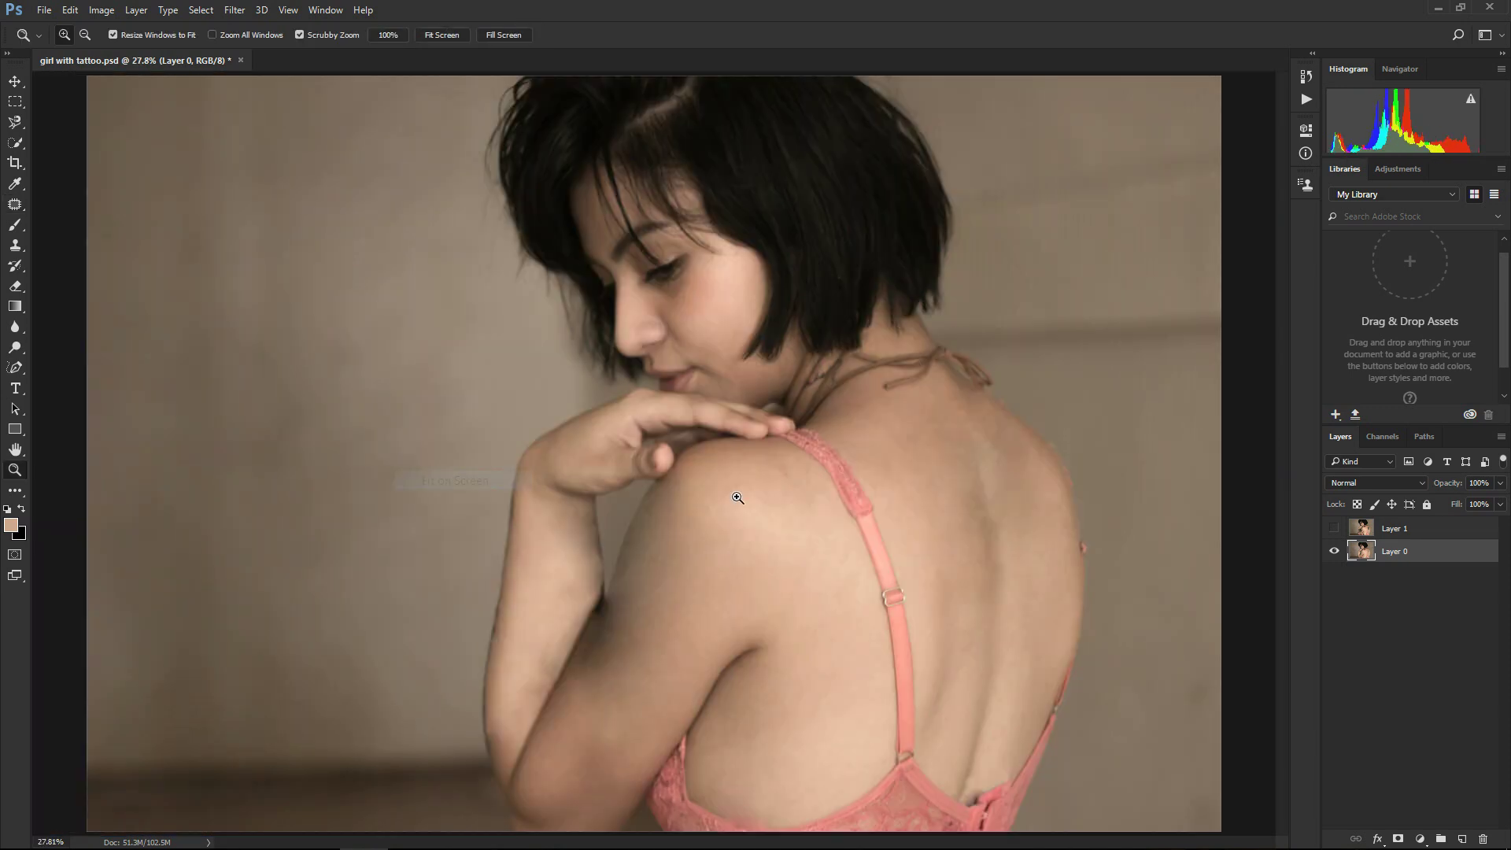
pyautogui.click(578, 673)
pyautogui.click(690, 438)
pyautogui.press('j')
pyautogui.moveTo(592, 358); pyautogui.dragTo(594, 484)
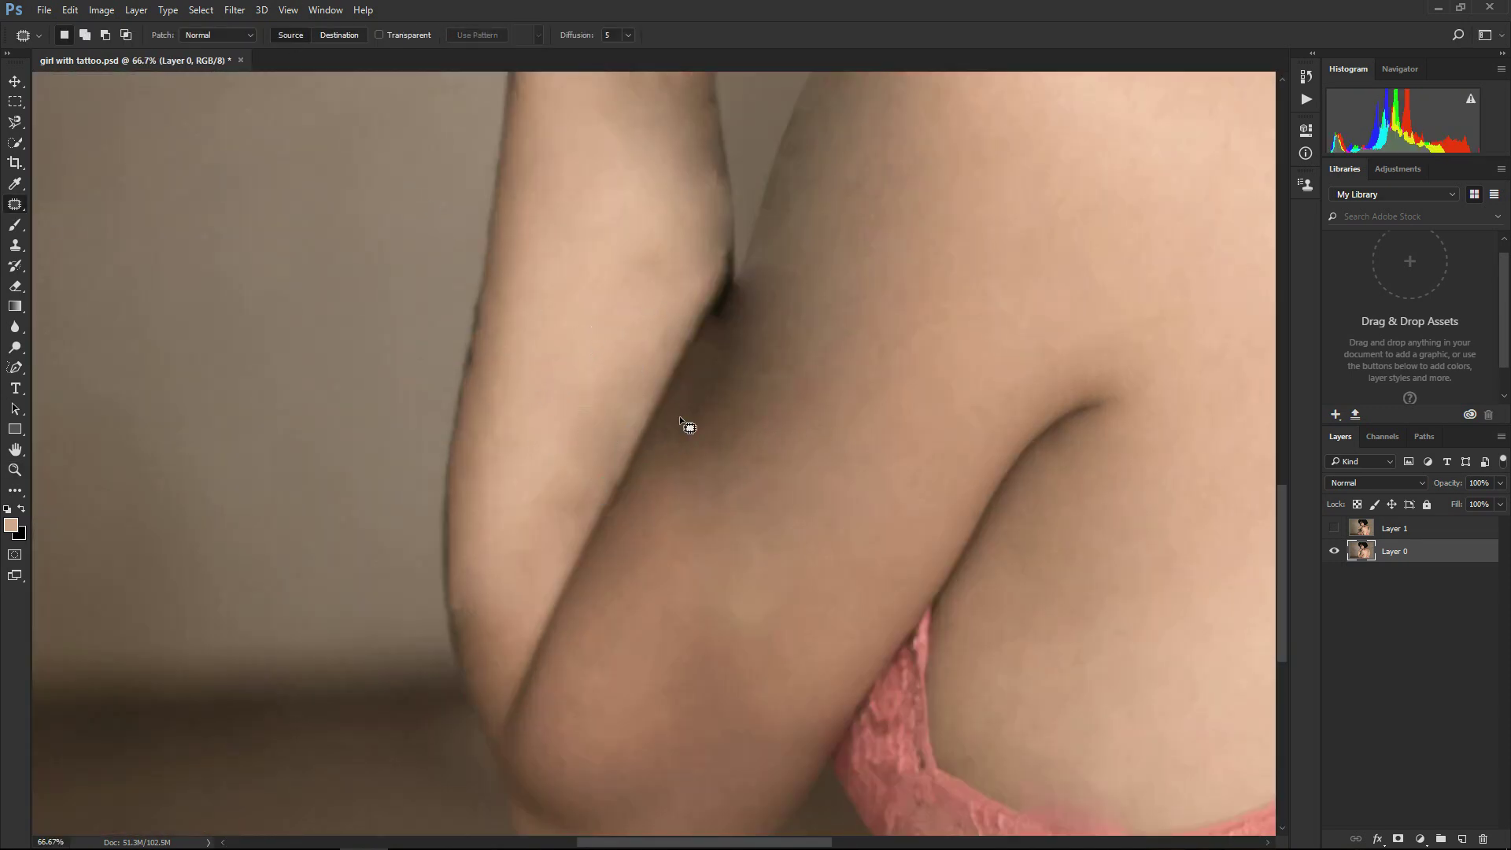
# Set the patch to Destination and cover the dark smudge at the upper end of the arm crease with clean neighbouring skin.
pyautogui.moveTo(711, 337)
pyautogui.mouseDown()
pyautogui.moveTo(699, 347)
pyautogui.moveTo(722, 309)
pyautogui.mouseUp()
pyautogui.click(338, 35)
pyautogui.moveTo(722, 309); pyautogui.dragTo(720, 313)
pyautogui.click(706, 385)
pyautogui.moveTo(651, 392); pyautogui.dragTo(681, 372)
pyautogui.moveTo(676, 379); pyautogui.dragTo(715, 318)
pyautogui.click(765, 383)
pyautogui.press('z')
pyautogui.click(662, 461)
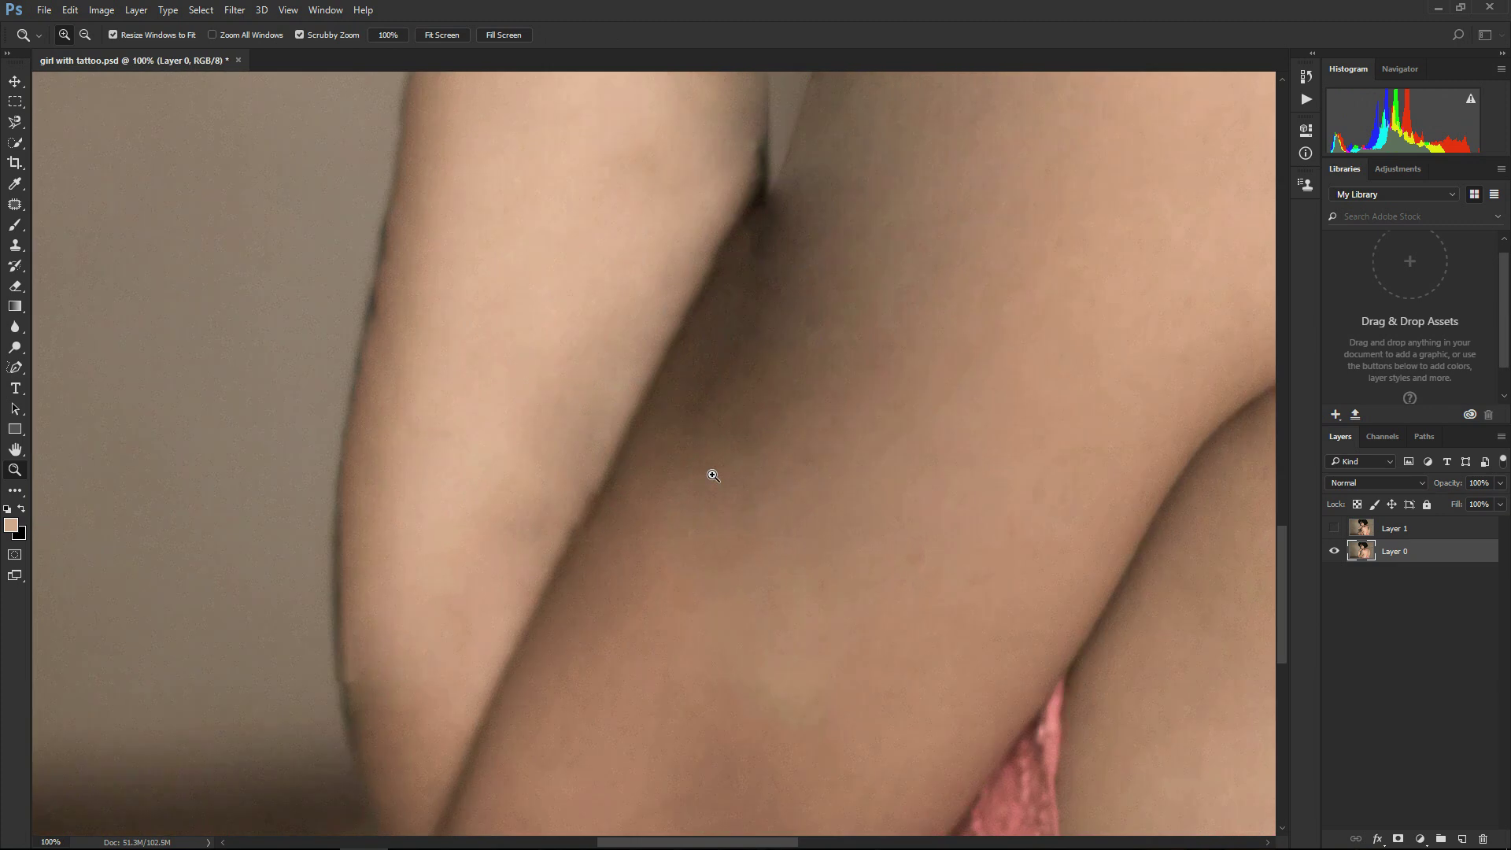
pyautogui.rightClick(711, 475)
pyautogui.click(16, 204)
pyautogui.moveTo(590, 561)
pyautogui.mouseDown()
pyautogui.moveTo(578, 493)
pyautogui.moveTo(591, 560)
pyautogui.mouseUp()
pyautogui.moveTo(587, 543)
pyautogui.mouseDown()
pyautogui.moveTo(569, 583)
pyautogui.moveTo(598, 523)
pyautogui.moveTo(540, 614)
pyautogui.mouseUp()
pyautogui.hotkey('ctrl', 'z')
pyautogui.hotkey('ctrl', 'd')
# Patch the skin along the forearm's inner side near the upper end of the arm crease, and clear the selection.
pyautogui.press('z')
pyautogui.rightClick(556, 432)
pyautogui.click(589, 445)
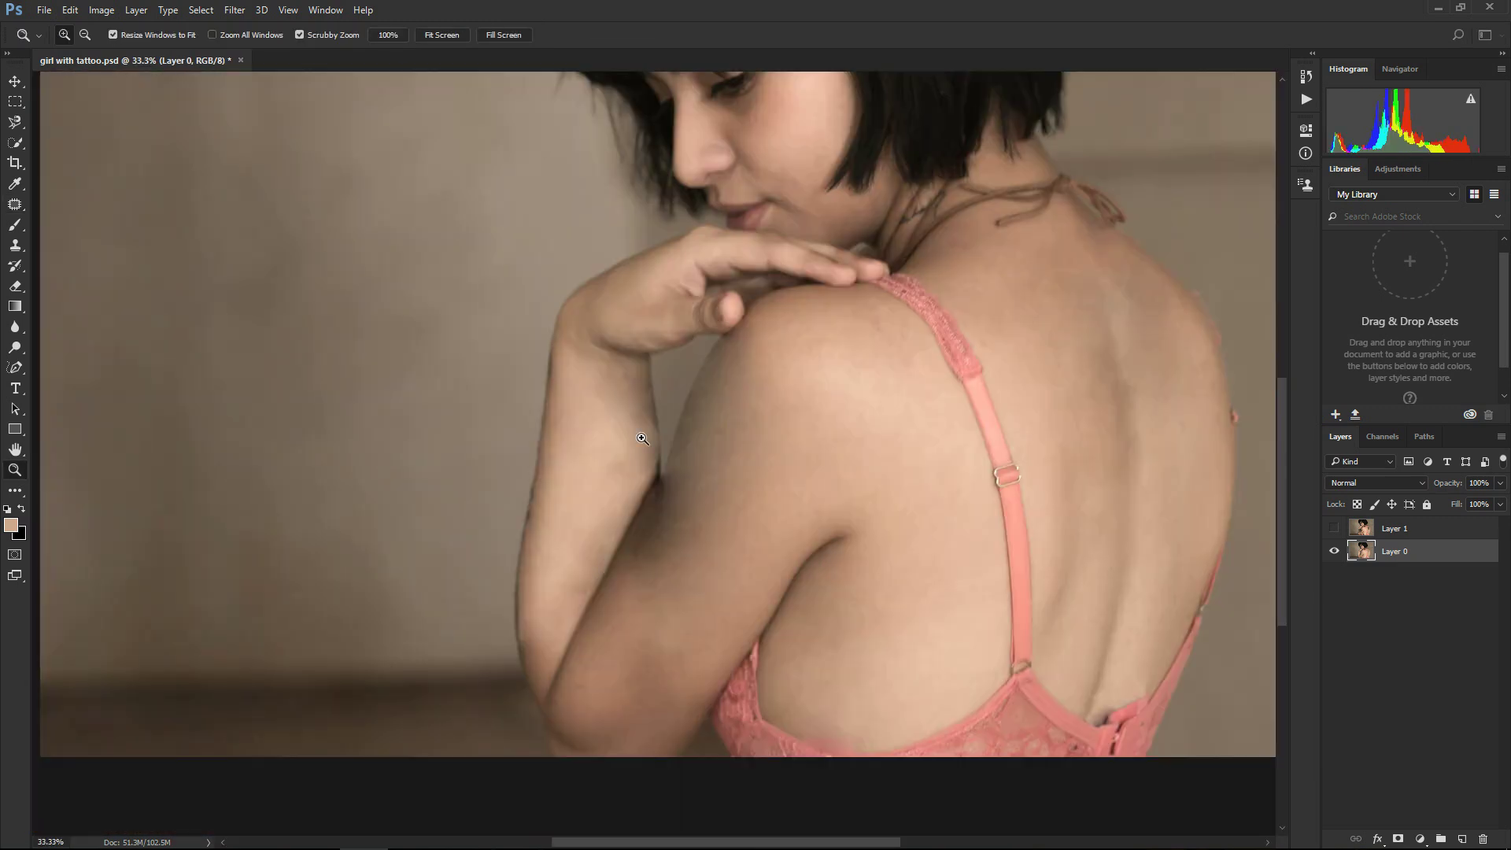
pyautogui.click(653, 441)
pyautogui.press('j')
pyautogui.moveTo(624, 440)
pyautogui.mouseDown()
pyautogui.moveTo(663, 368)
pyautogui.moveTo(631, 280)
pyautogui.mouseUp()
pyautogui.hotkey('ctrl', 'd')
# Check the whole retouched photo at reduced size for remaining marks on the arm.
pyautogui.press('z')
pyautogui.rightClick(425, 454)
pyautogui.click(459, 464)
pyautogui.rightClick(669, 654)
pyautogui.click(740, 767)
pyautogui.rightClick(658, 631)
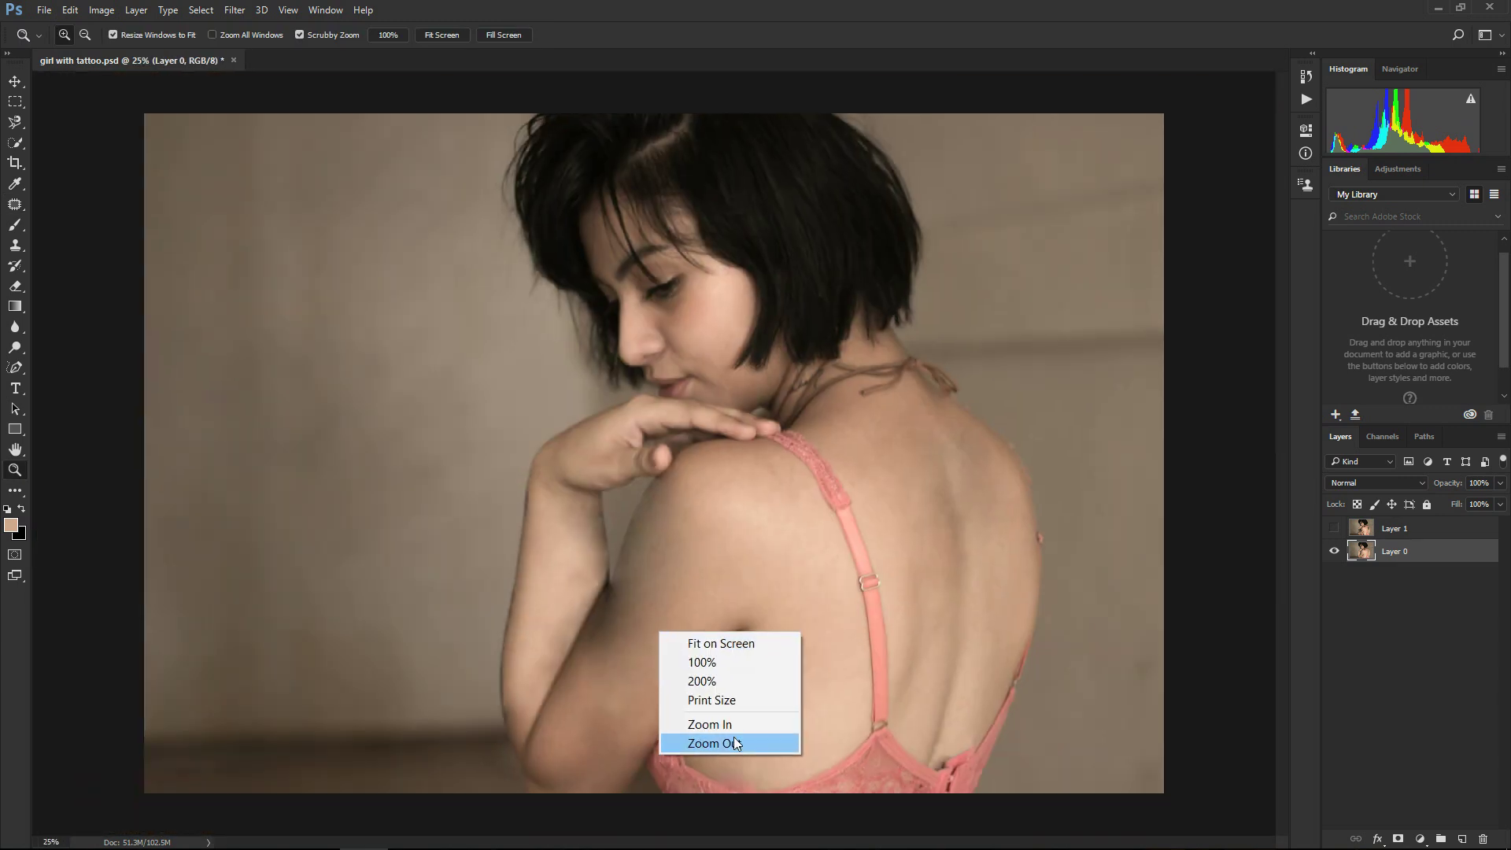
pyautogui.click(735, 745)
pyautogui.rightClick(659, 644)
pyautogui.click(742, 753)
# Set the Blur tool's brush size to 40 and soften the uneven outer contour of the forearm.
pyautogui.moveTo(562, 572); pyautogui.dragTo(562, 572)
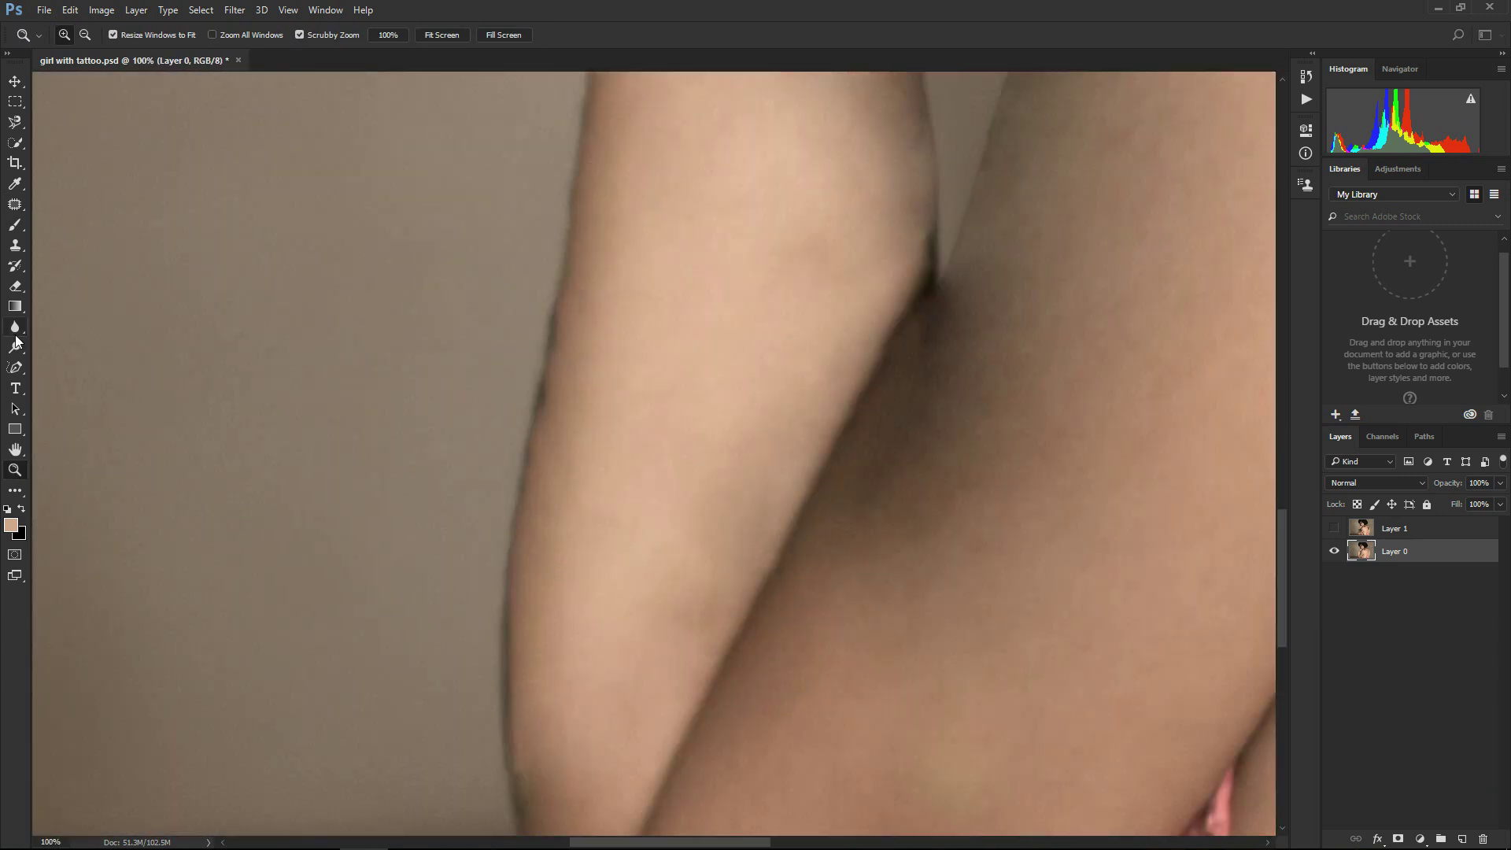
pyautogui.click(15, 336)
pyautogui.click(64, 329)
pyautogui.click(81, 37)
pyautogui.click(110, 88)
pyautogui.click(549, 401)
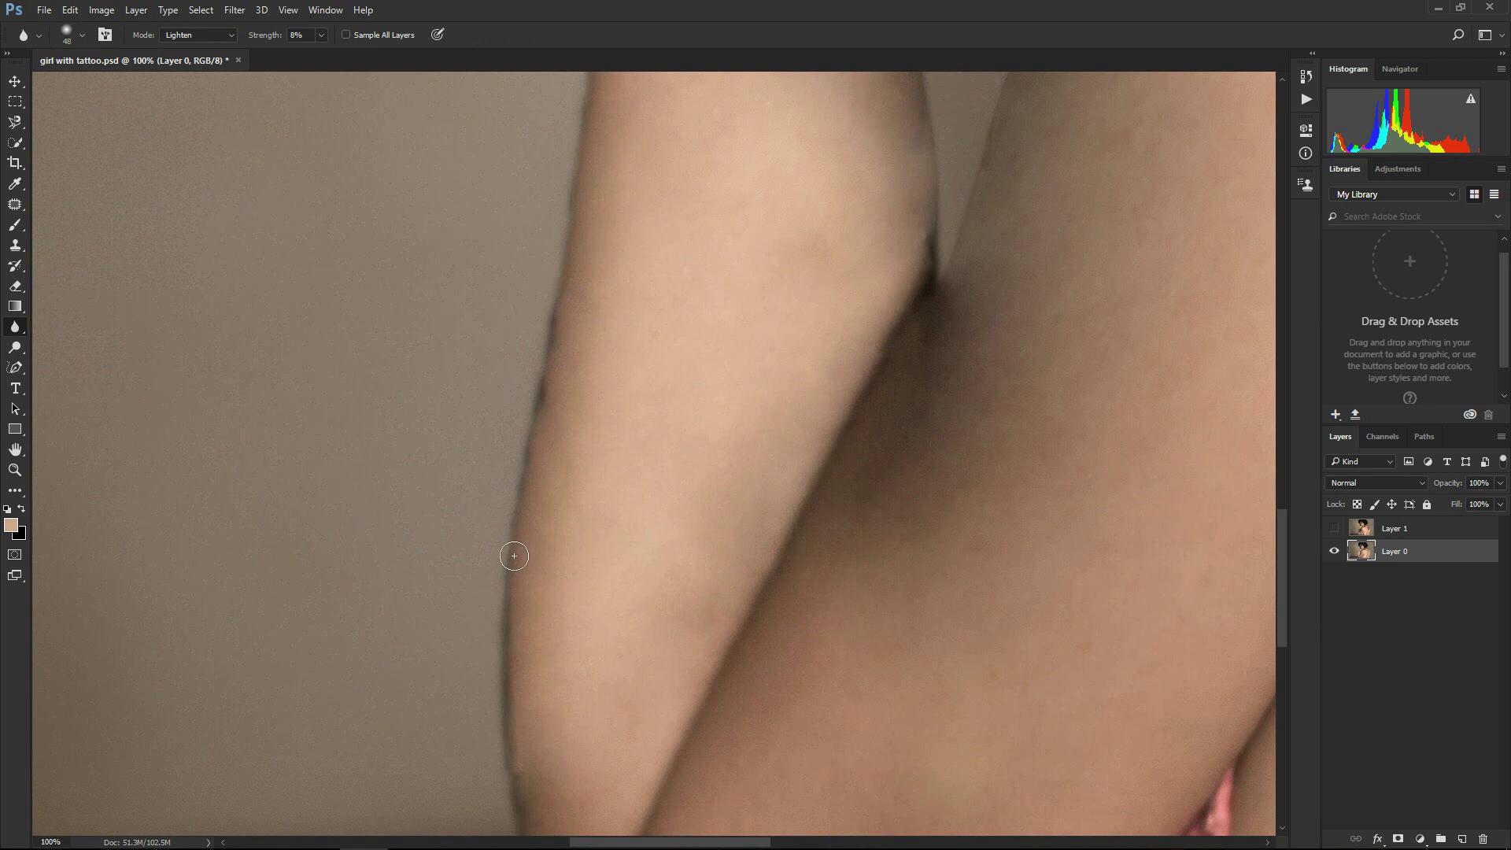
pyautogui.press('0')
# Compare the retouched photo with the original at a strongly reduced size by toggling the visibility of Layer 1.
pyautogui.press('z')
pyautogui.moveTo(577, 640); pyautogui.dragTo(787, 413)
pyautogui.hotkey('ctrl', '0')
pyautogui.rightClick(757, 556)
pyautogui.click(873, 674)
pyautogui.hotkey('ctrl', '-')
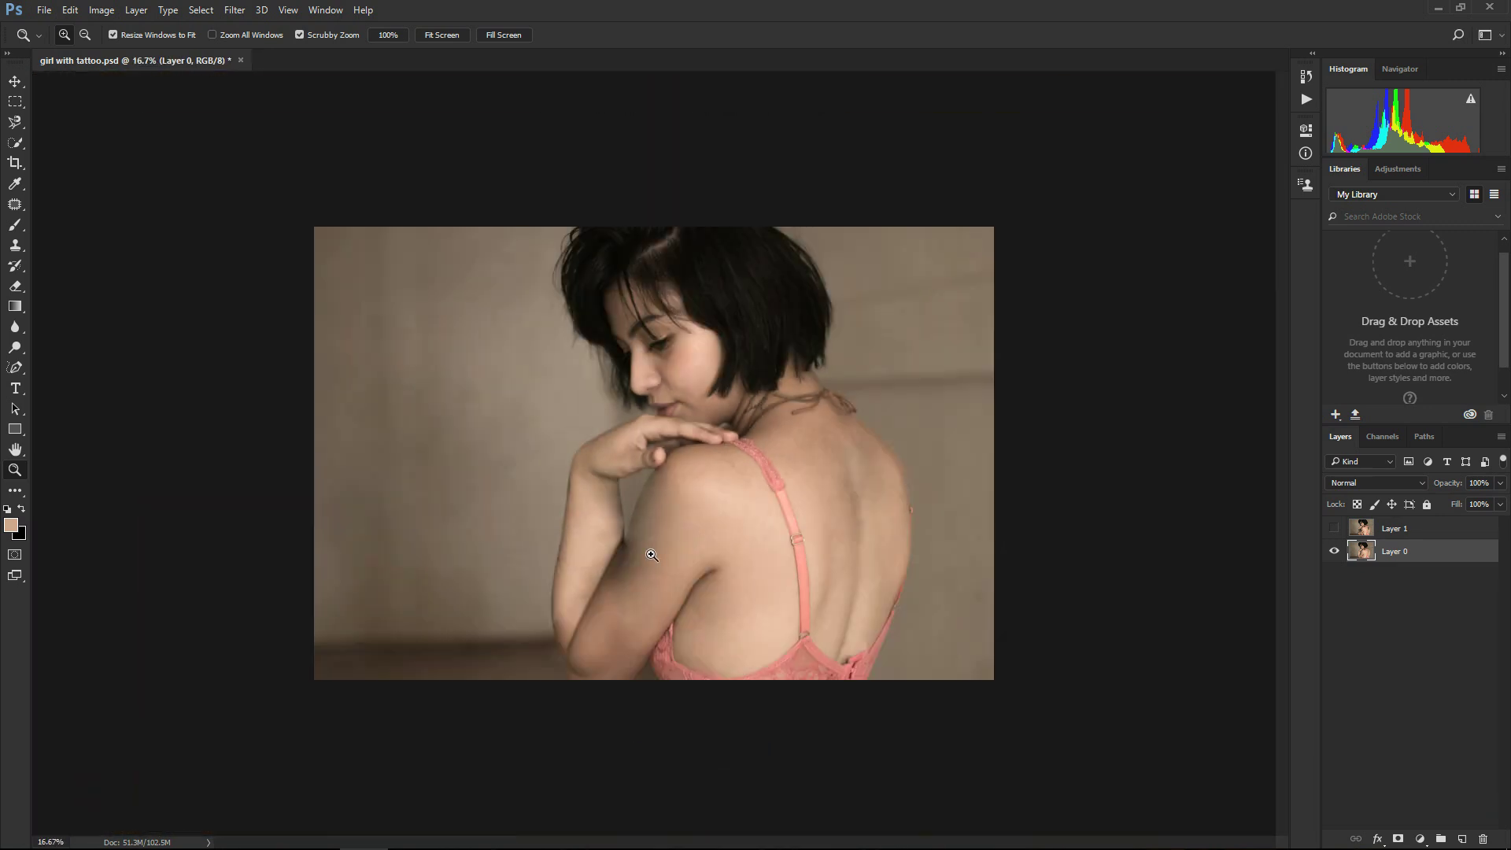
pyautogui.rightClick(648, 550)
pyautogui.click(725, 668)
pyautogui.click(1333, 528)
pyautogui.click(1333, 528)
pyautogui.click(1329, 531)
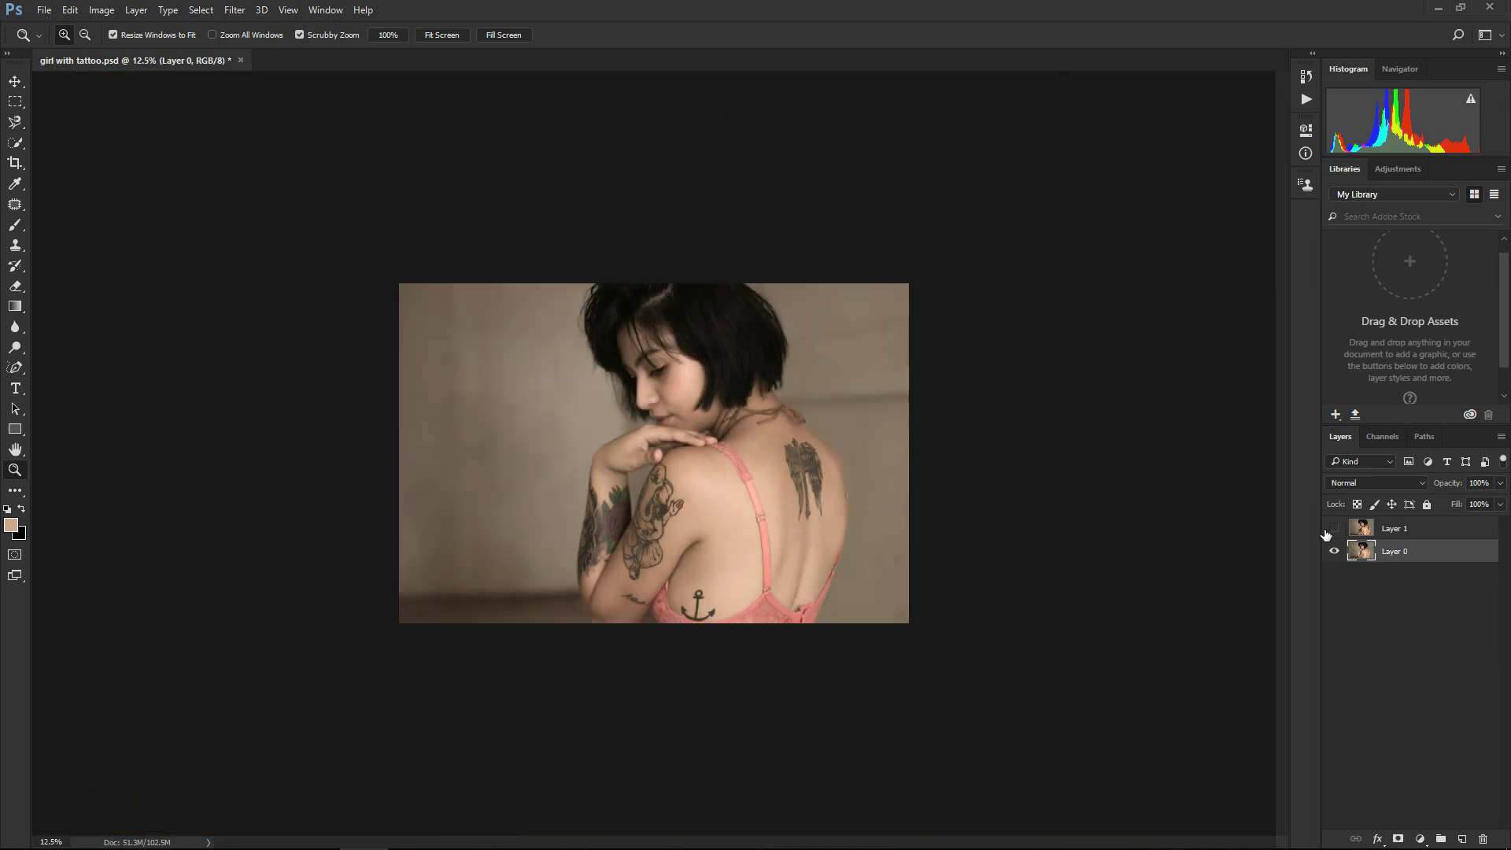
pyautogui.click(1329, 531)
pyautogui.hotkey('ctrl', '+')
pyautogui.hotkey('ctrl', '+')
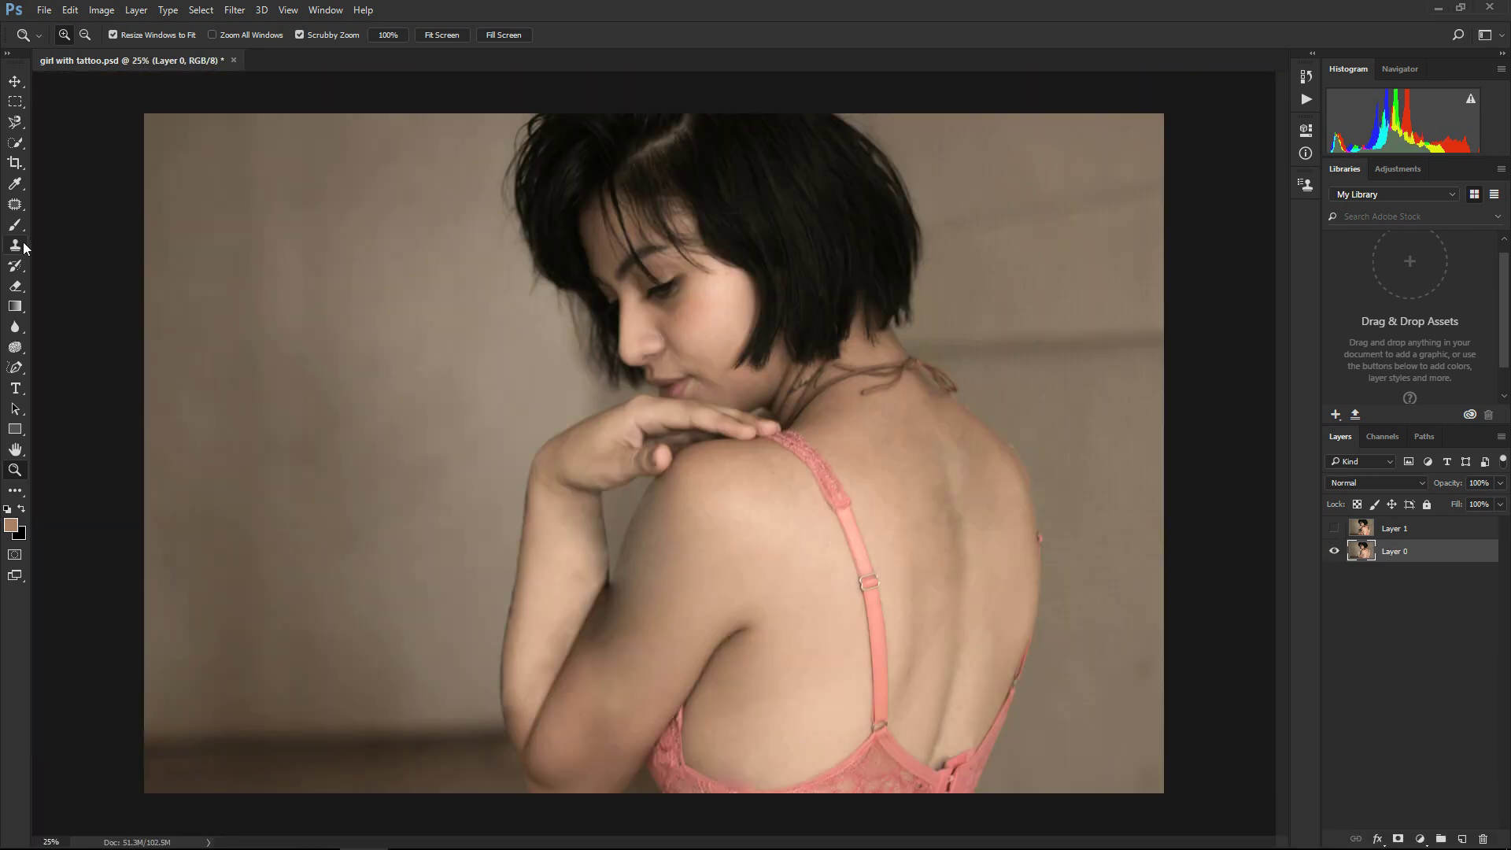
pyautogui.press('b')
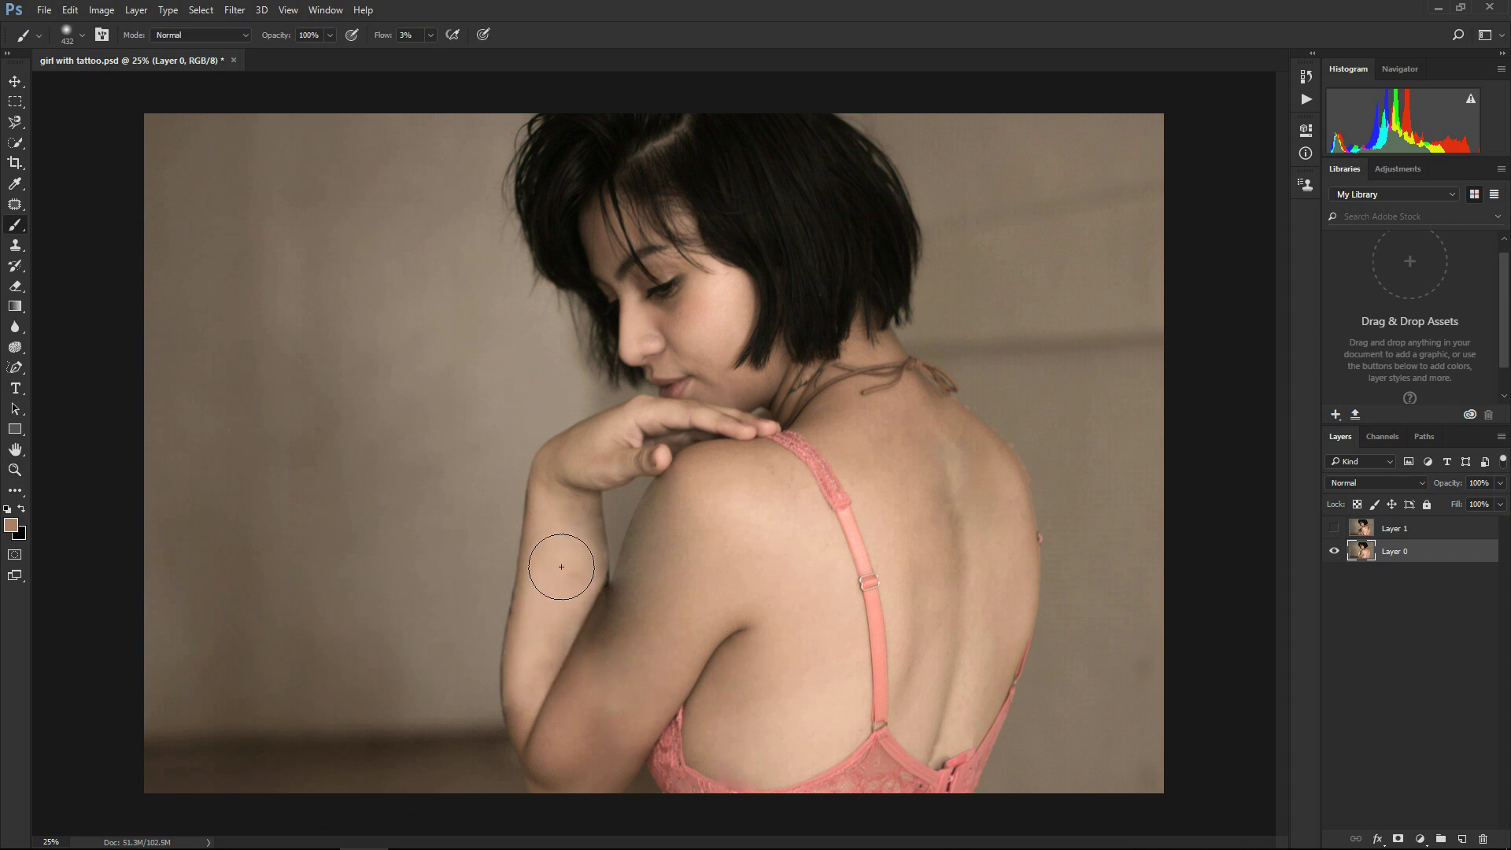
# Fit the whole photo in view and compare the final retouch with the tattooed original by repeatedly showing and hiding Layer 1.
pyautogui.press('z')
pyautogui.rightClick(627, 621)
pyautogui.click(679, 636)
pyautogui.hotkey('ctrl', '-')
pyautogui.rightClick(722, 682)
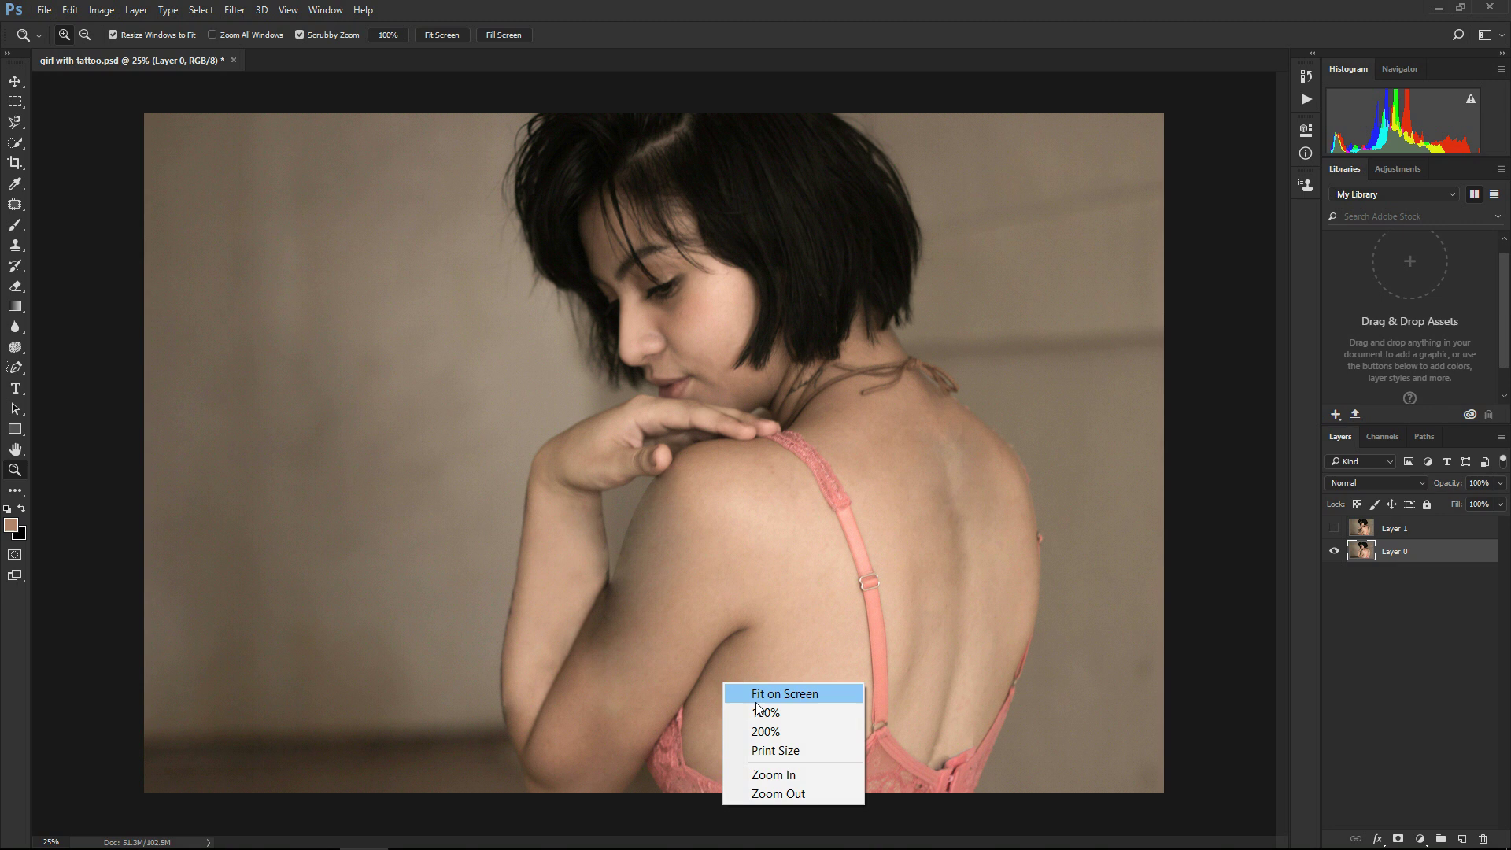
pyautogui.click(790, 794)
pyautogui.rightClick(723, 625)
pyautogui.click(805, 739)
pyautogui.hotkey('ctrl', '-')
pyautogui.hotkey('ctrl', '0')
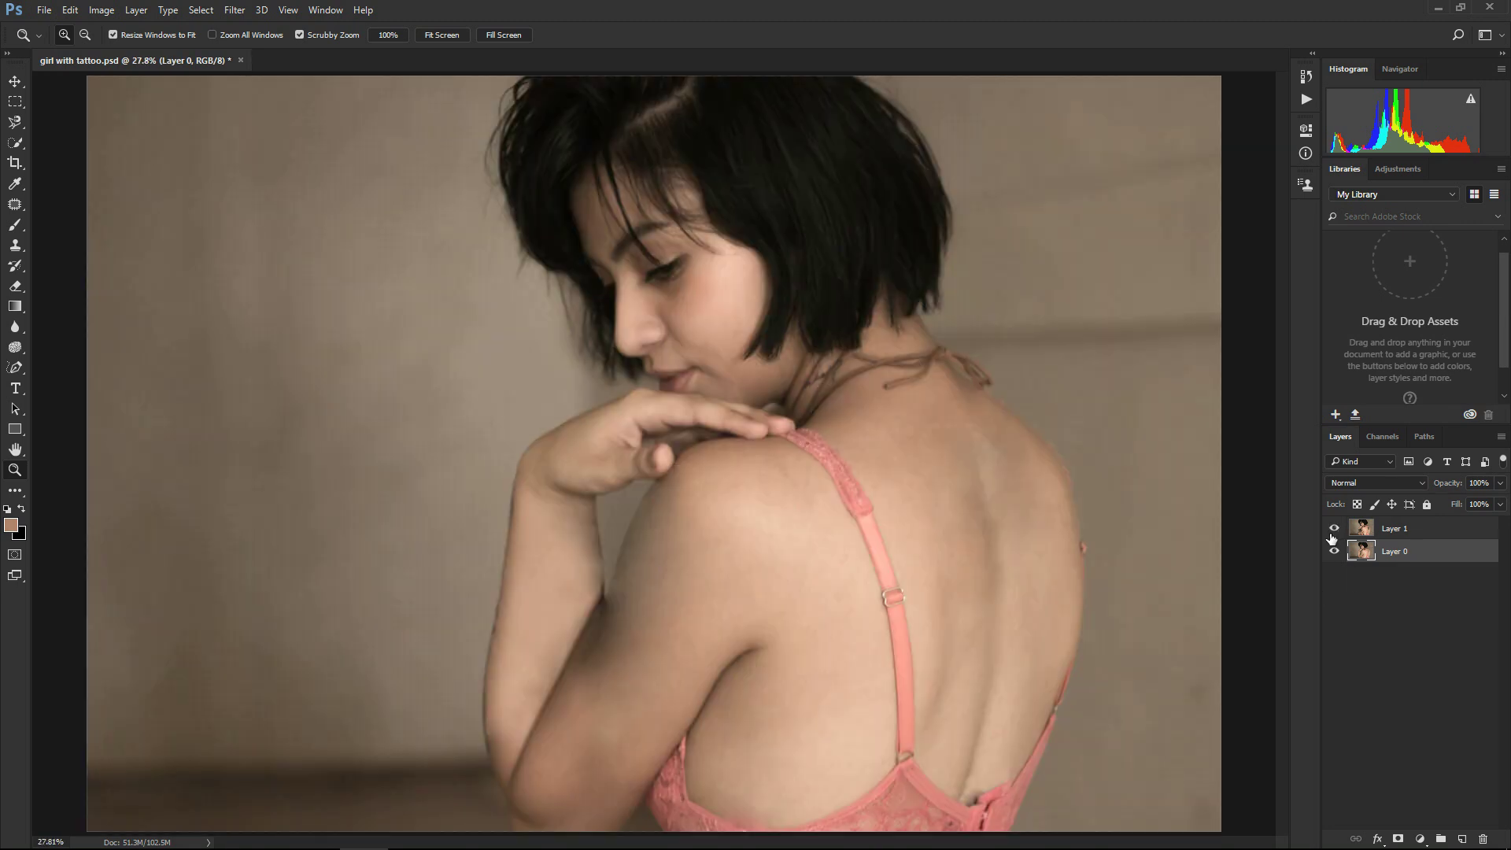
pyautogui.click(1331, 536)
pyautogui.click(1334, 528)
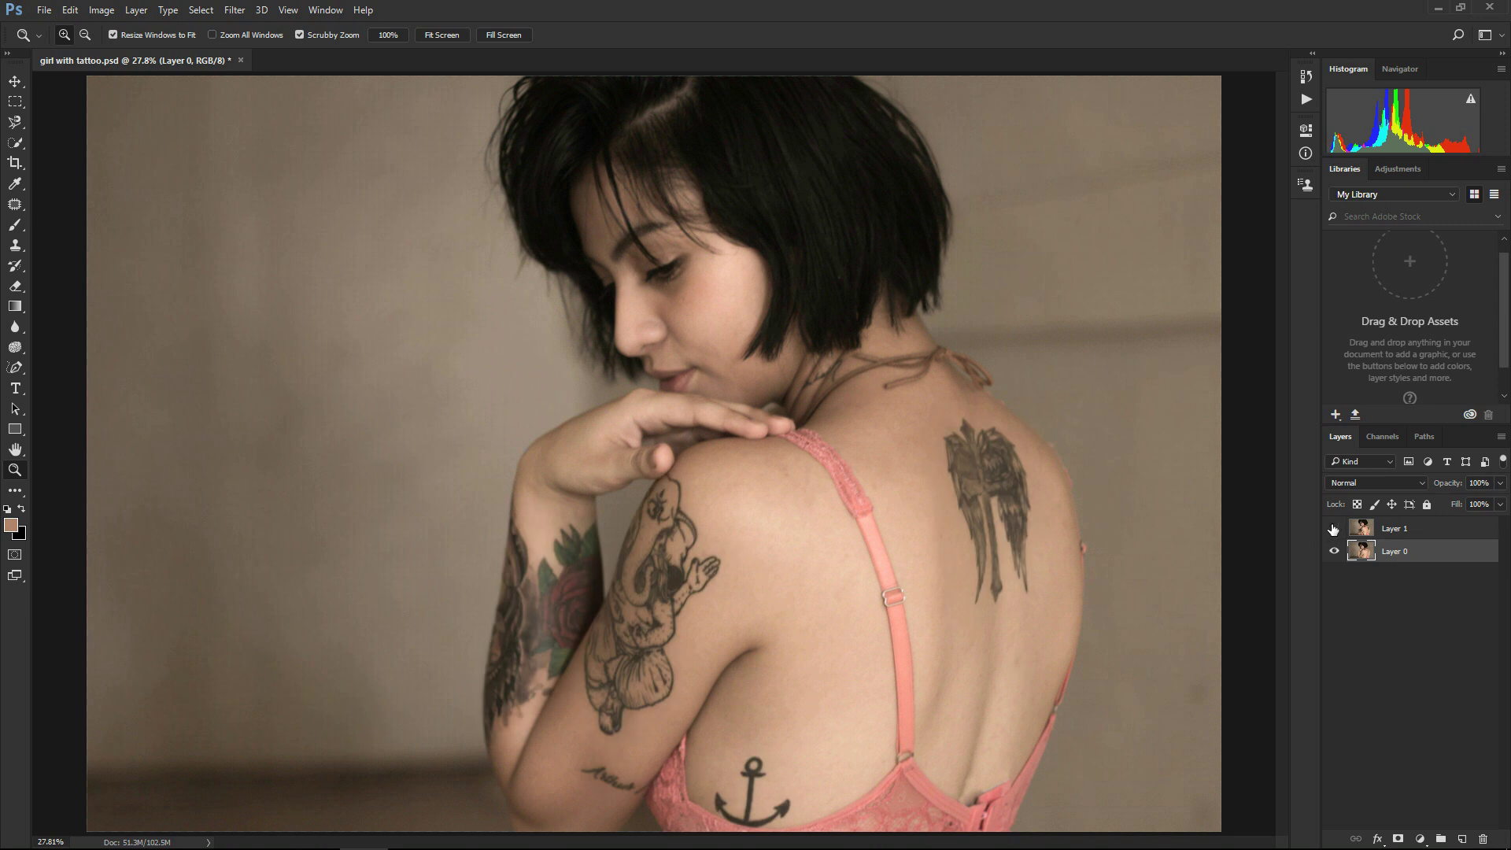
pyautogui.click(1333, 529)
pyautogui.click(1332, 529)
pyautogui.click(1332, 529)
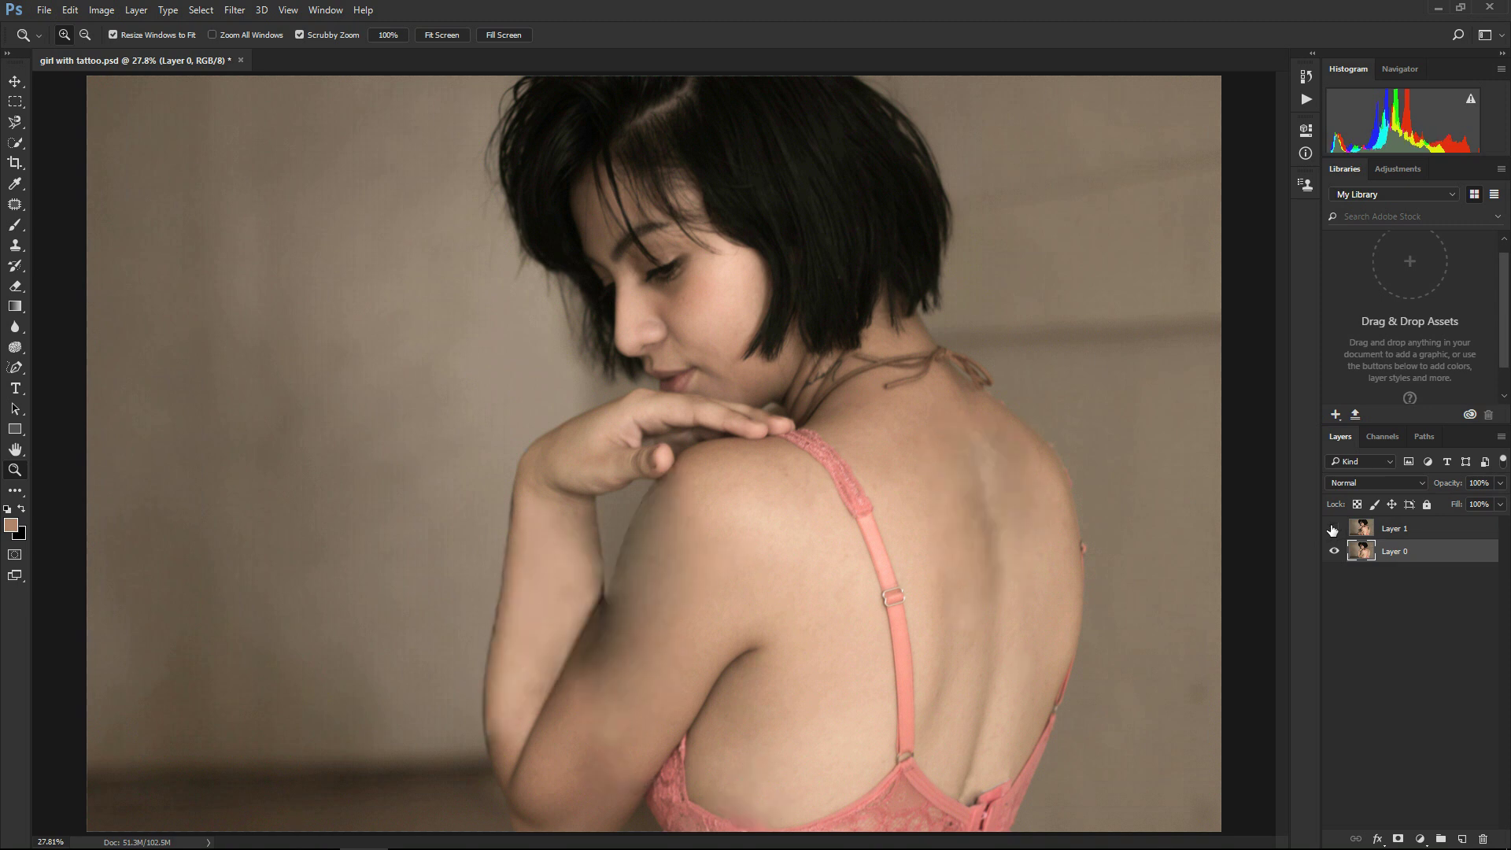
pyautogui.click(1333, 529)
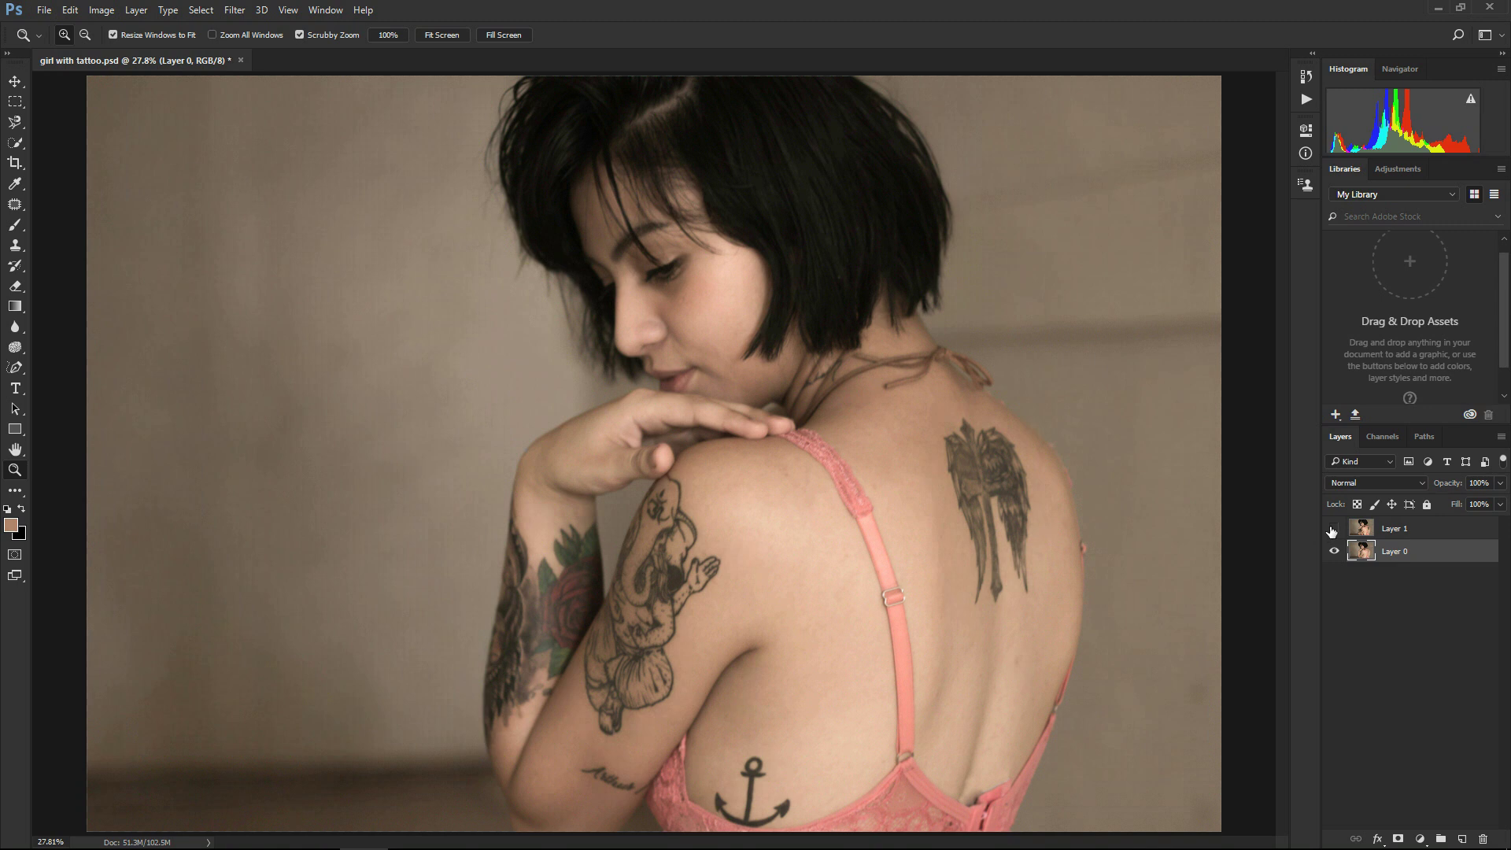
pyautogui.click(1332, 529)
pyautogui.click(1333, 529)
pyautogui.click(1332, 529)
pyautogui.click(1333, 529)
pyautogui.click(1333, 529)
pyautogui.click(1332, 528)
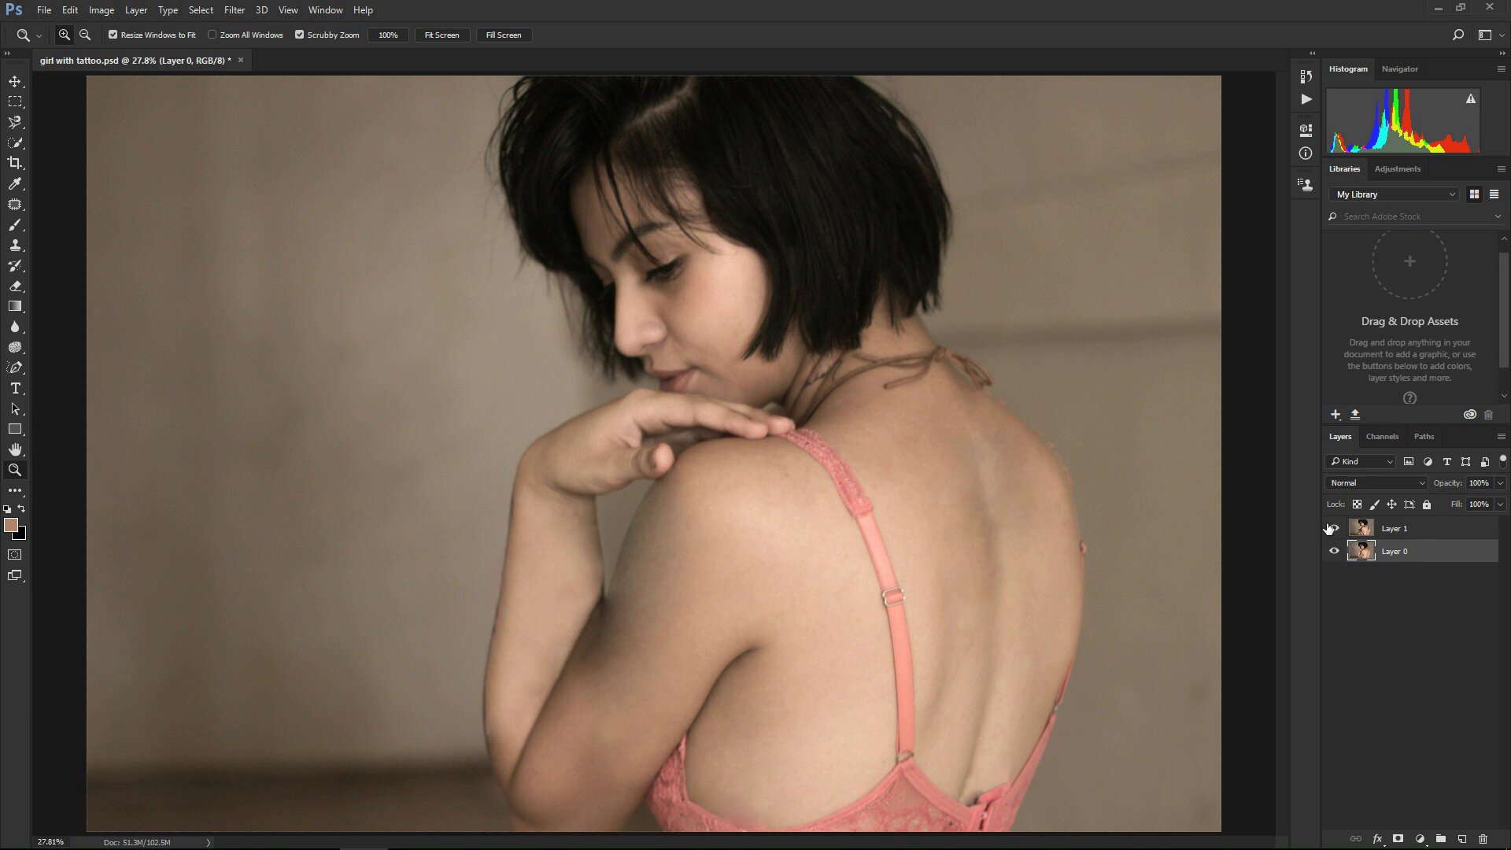